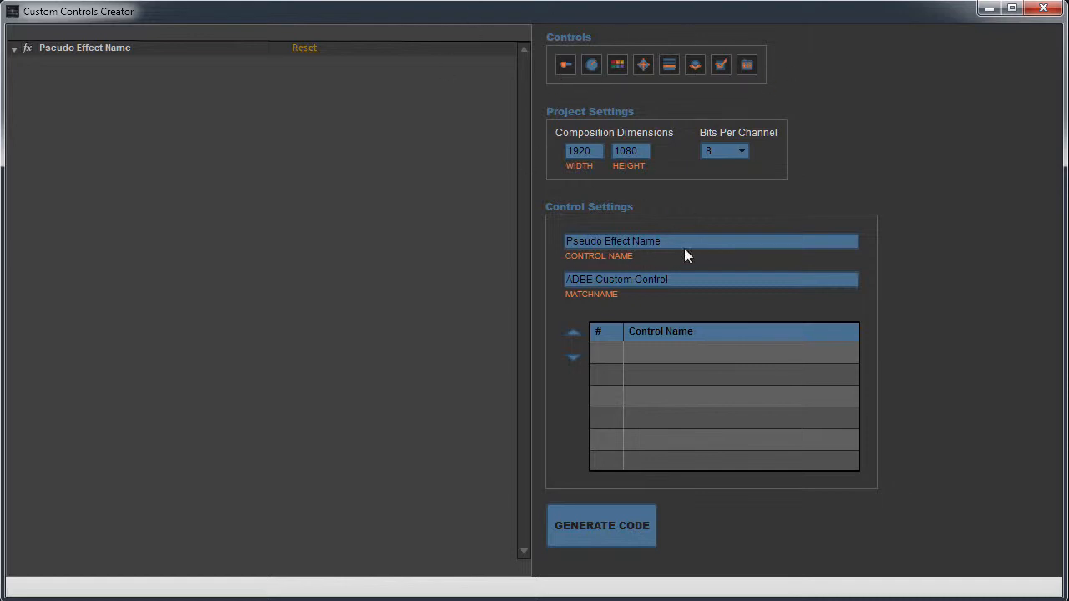
Examine the pseudo effect's control name and the ADBE Custom Control matchname in the control settings.
left_click(717, 239)
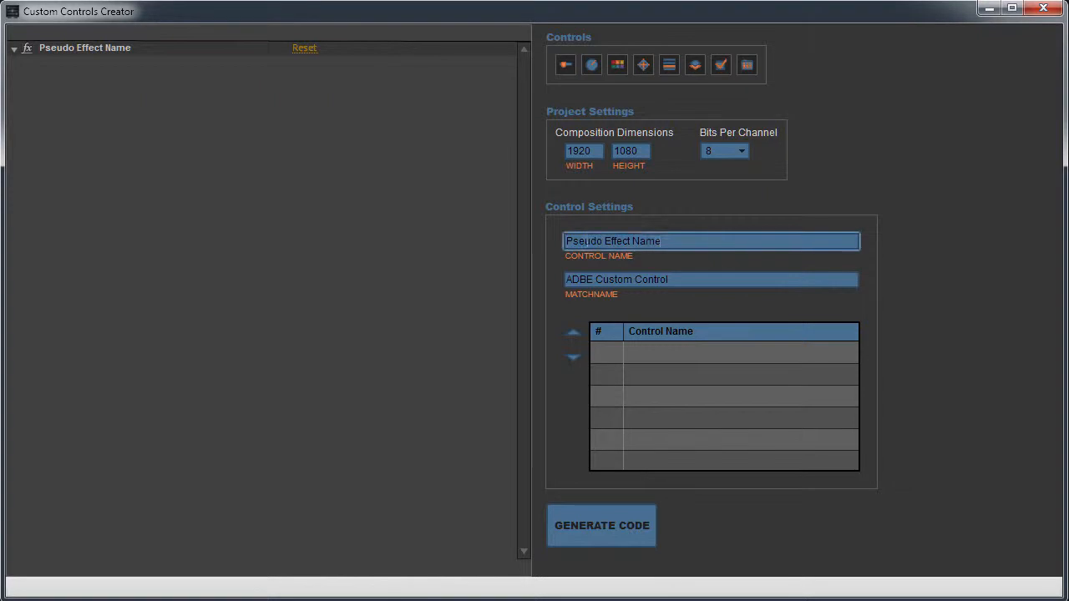
left_click(140, 52)
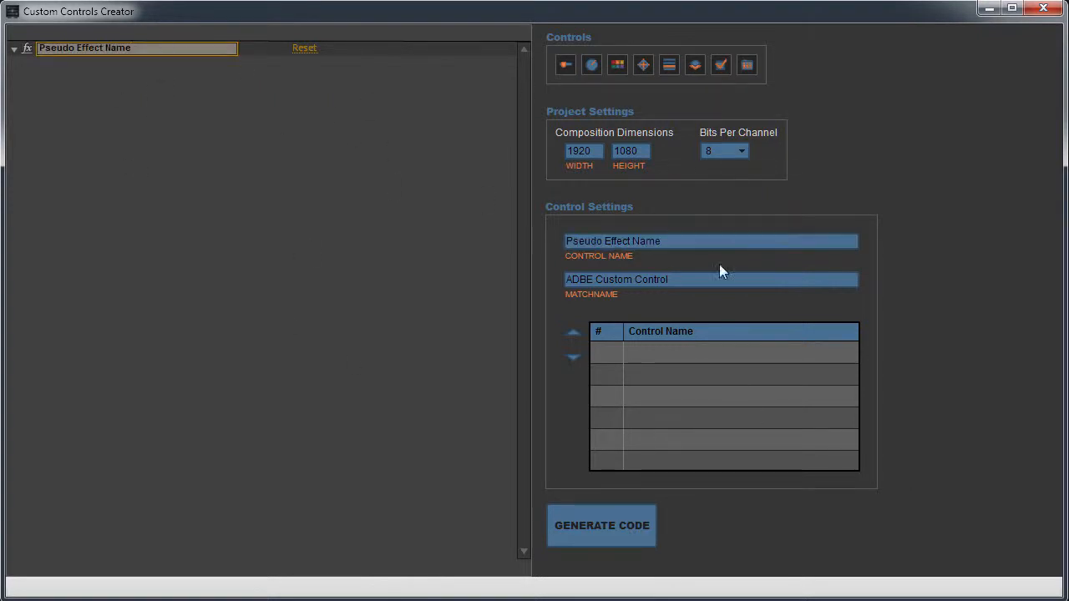
left_click(693, 281)
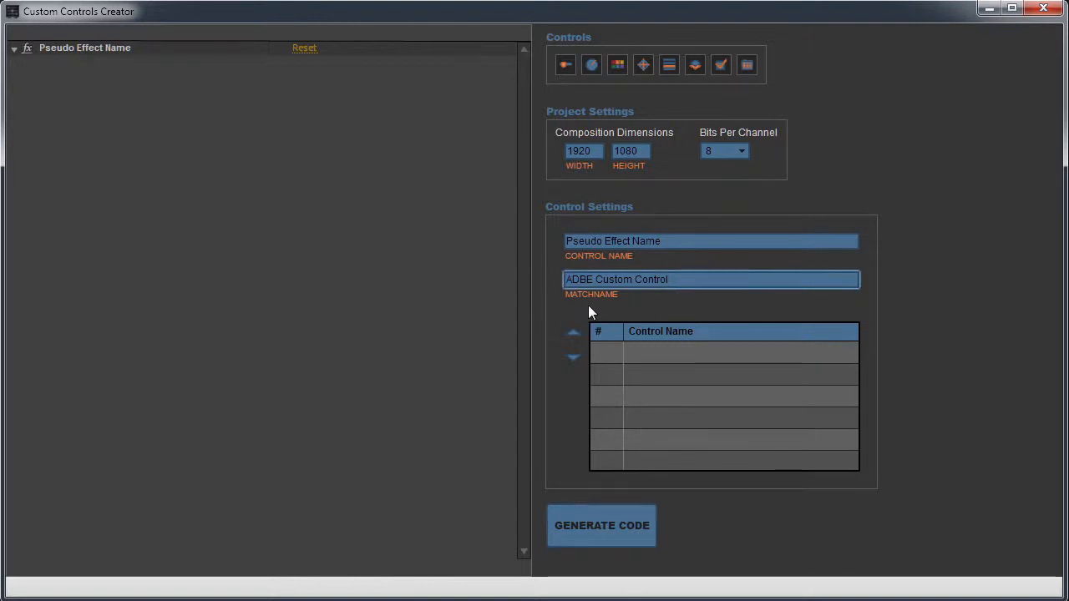
left_click_drag(668, 280, 526, 378)
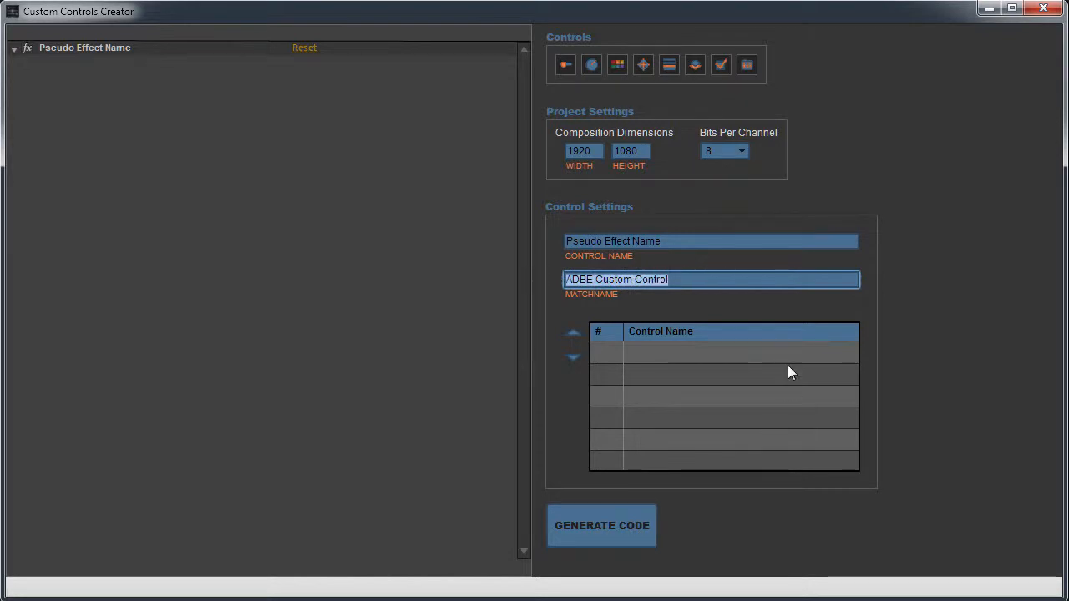
left_click(685, 277)
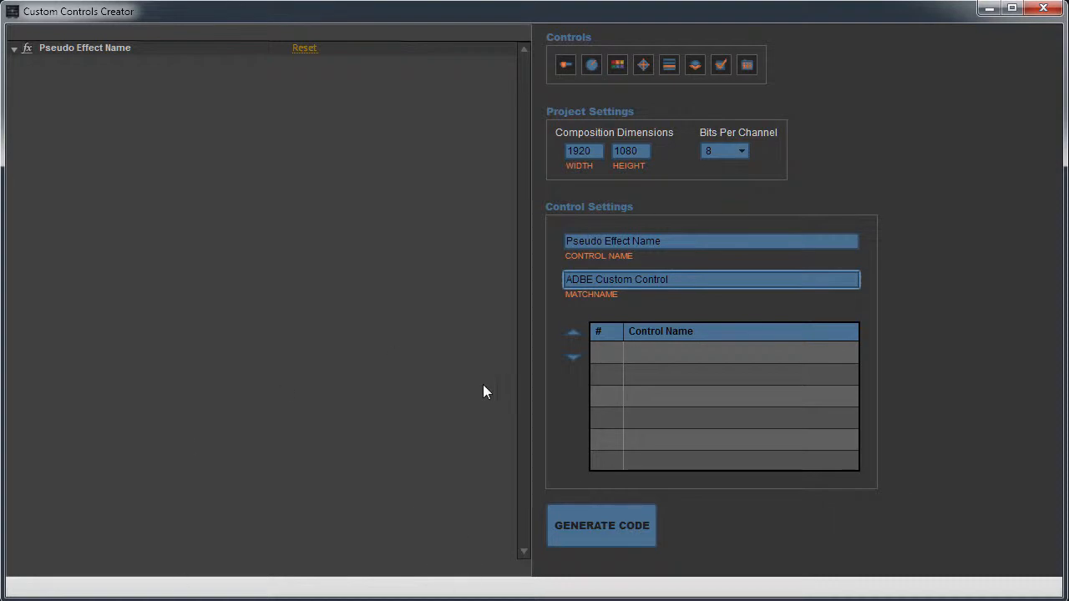
left_click_drag(688, 281, 540, 282)
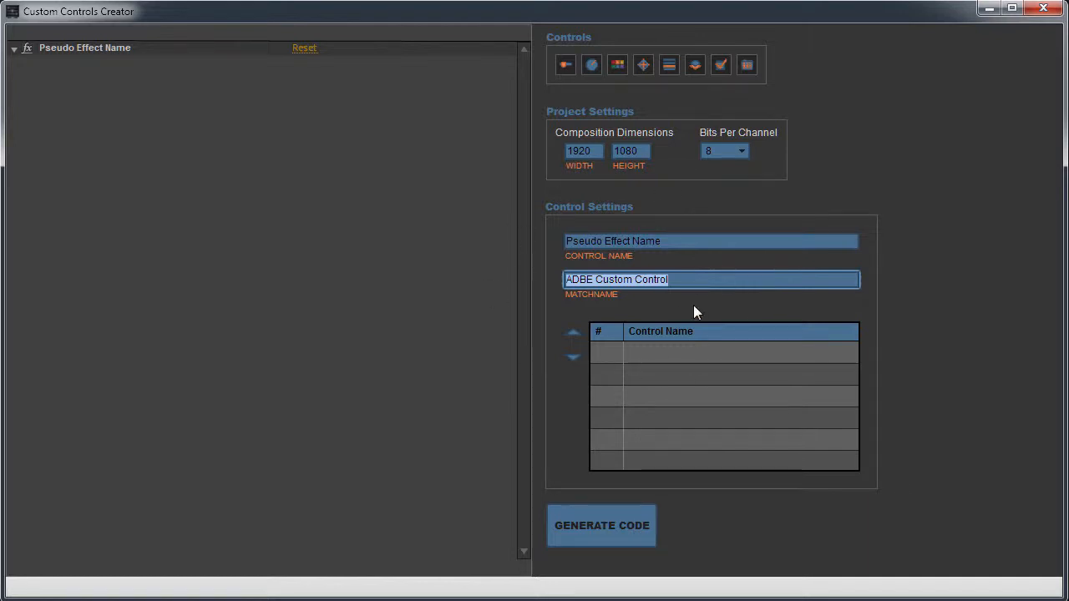
left_click(736, 279)
left_click_drag(760, 284, 323, 314)
left_click(697, 279)
left_click_drag(696, 279, 491, 270)
double_click(583, 280)
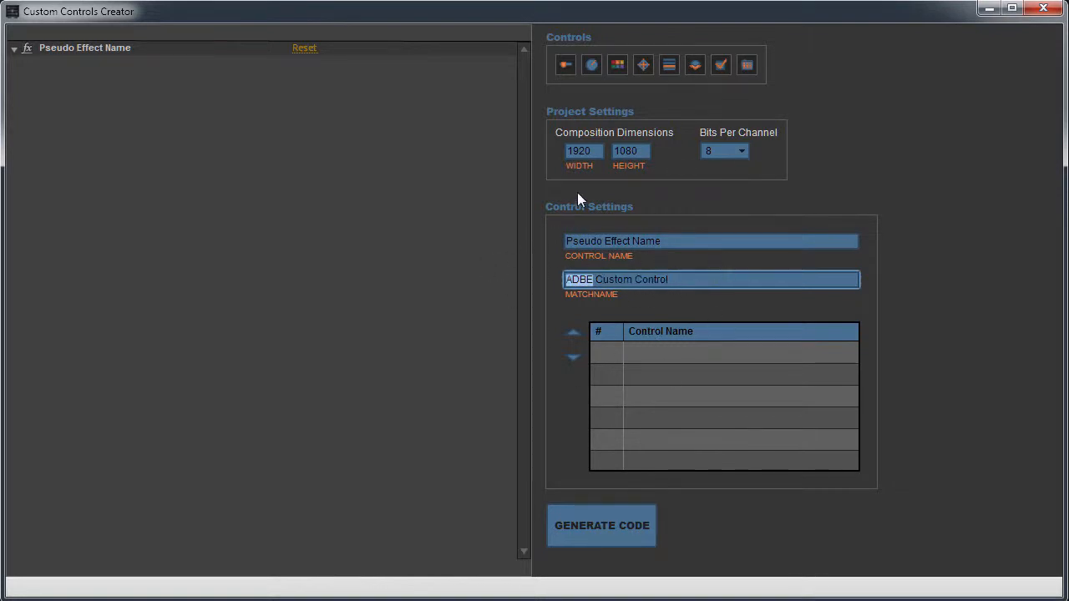
left_click(594, 278)
left_click_drag(710, 286, 595, 281)
left_click_drag(711, 284, 485, 264)
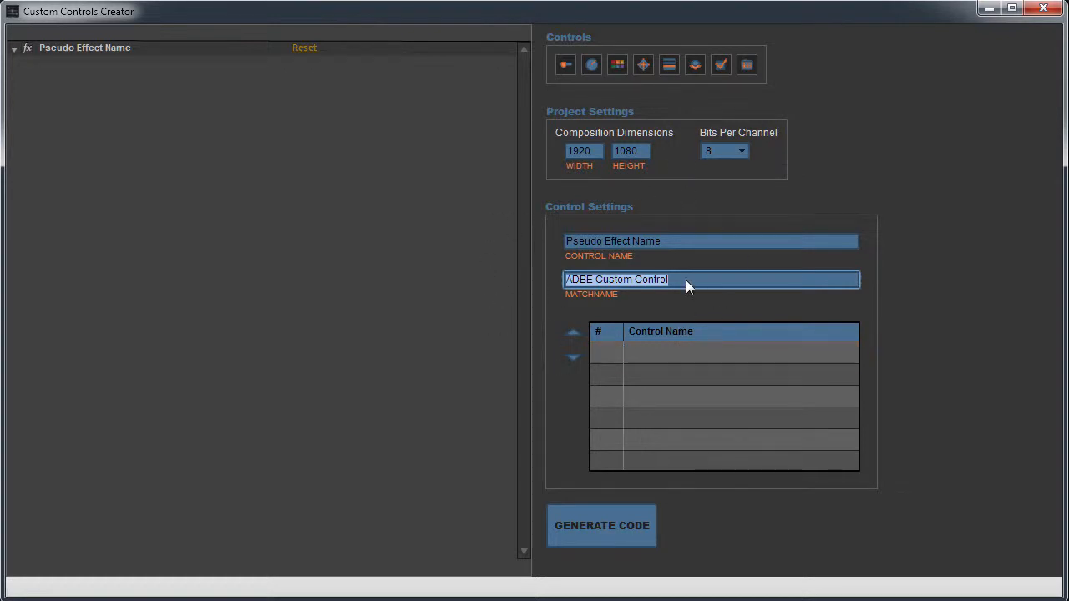
left_click(487, 598)
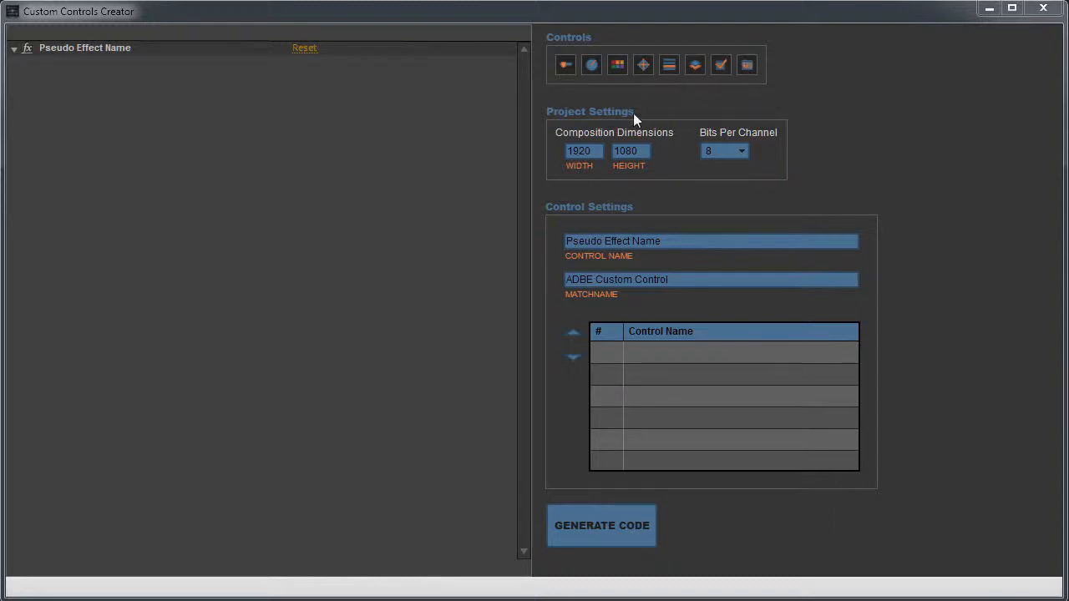
Add a slider control to the pseudo effect and set its default value to 0.
left_click(564, 66)
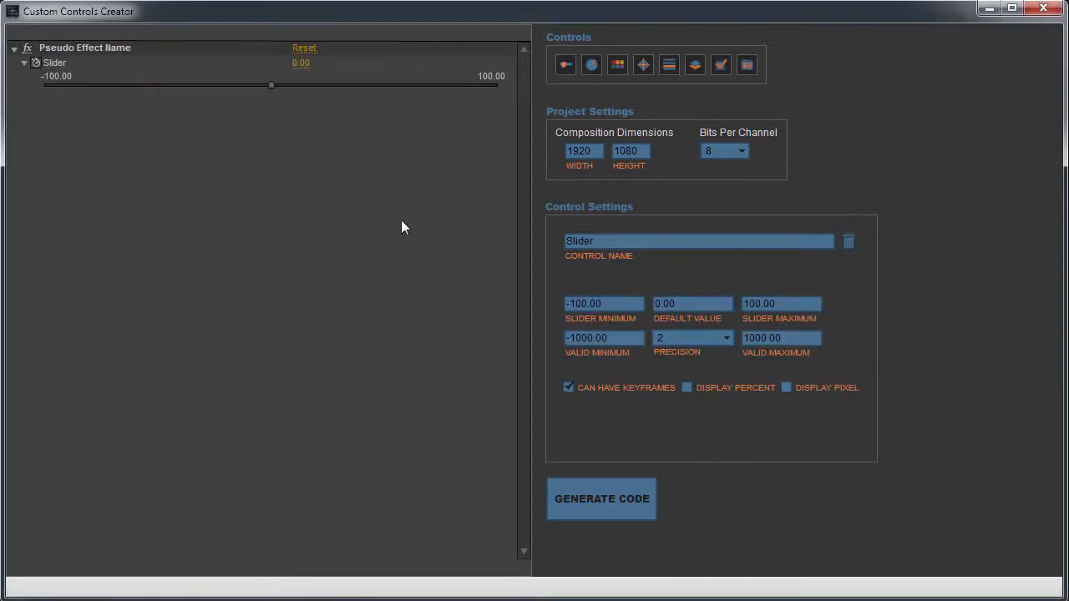
left_click_drag(271, 86, 180, 87)
left_click(305, 65)
type("0")
key("Return")
left_click(299, 64)
key("Return")
left_click(303, 64)
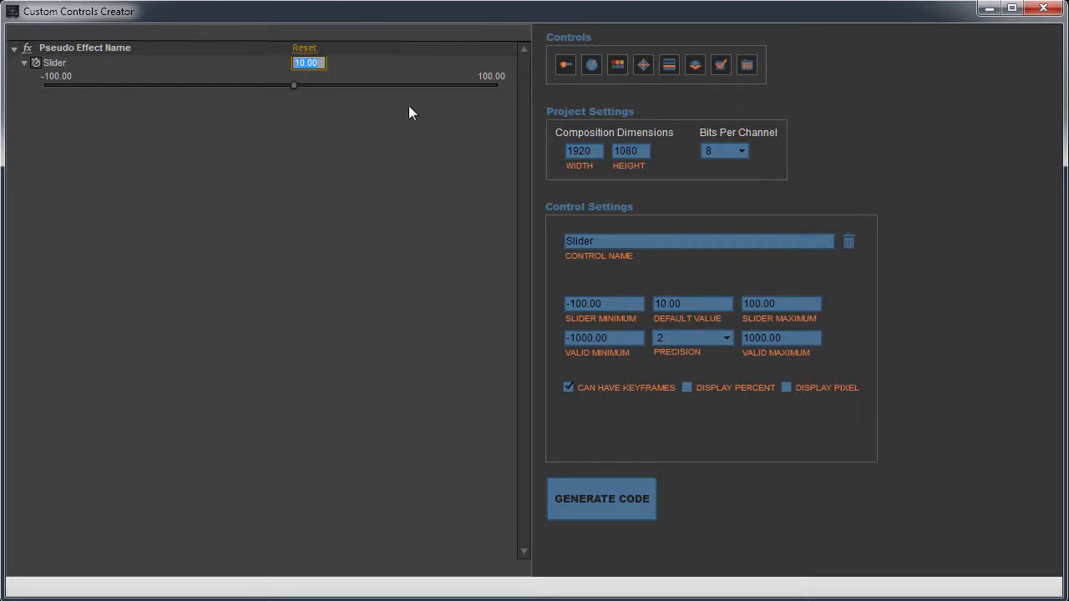
type("0")
key("Return")
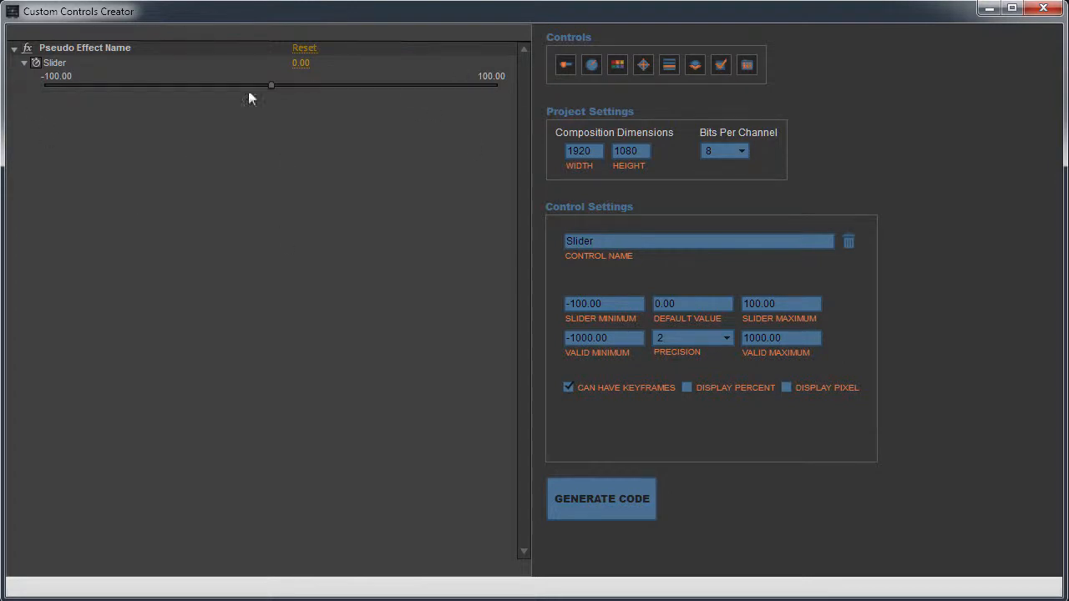
Rename the slider control to Value in the control settings.
left_click(625, 340)
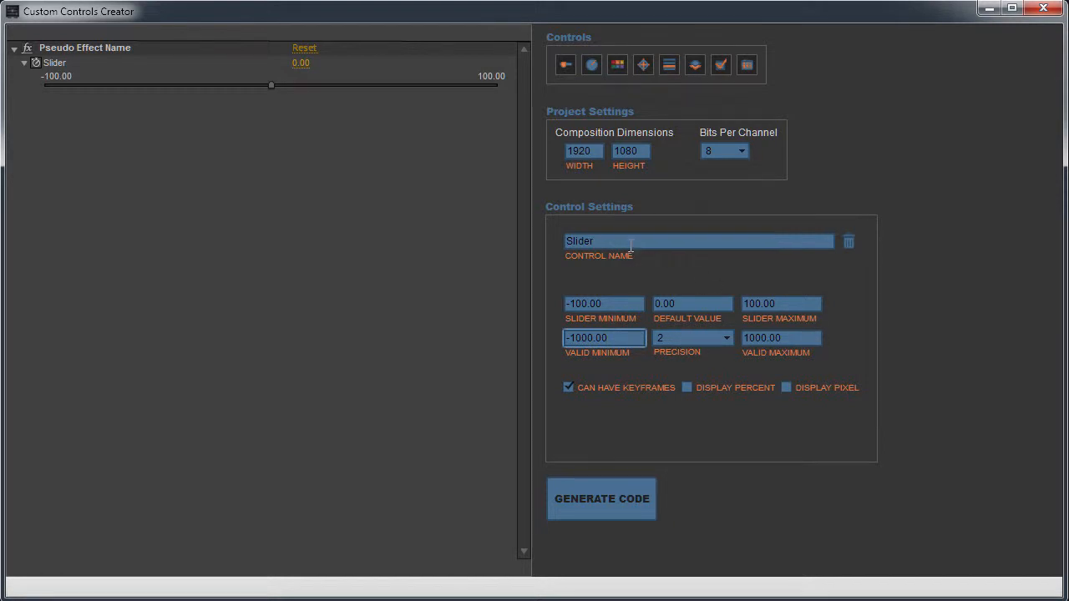
left_click_drag(626, 243, 537, 232)
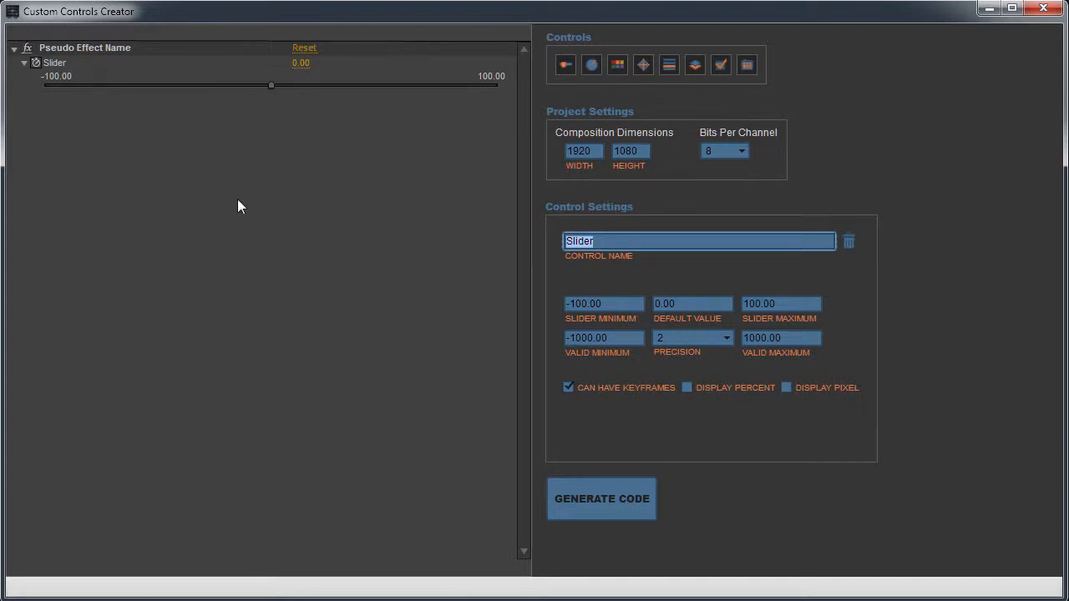
type("Value")
Rename the slider control to NEW NAME in the effect preview.
left_click_drag(71, 62, 33, 61)
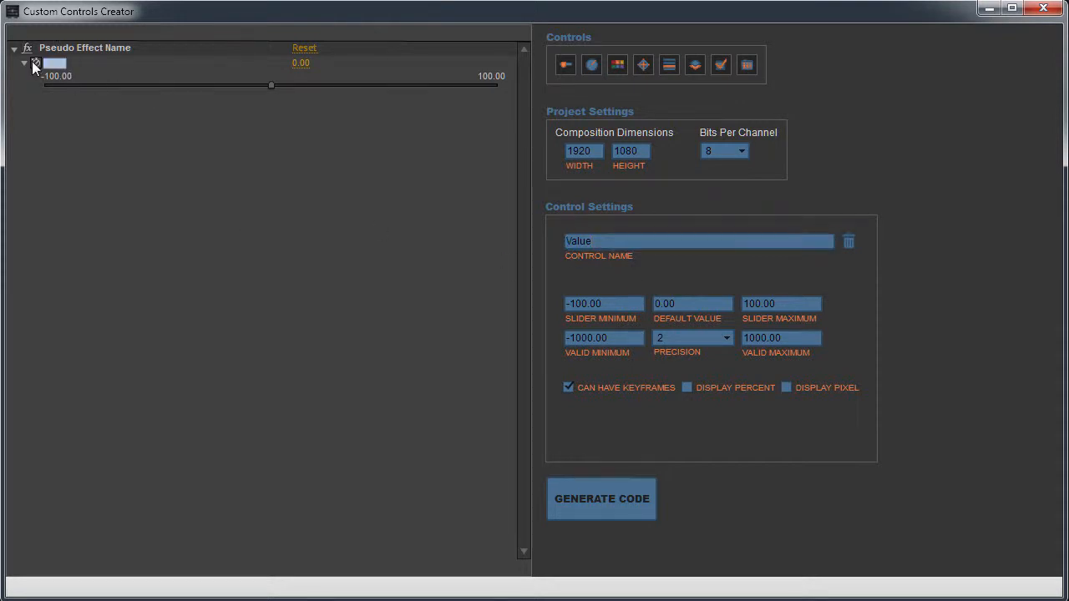
type("NEW NAME")
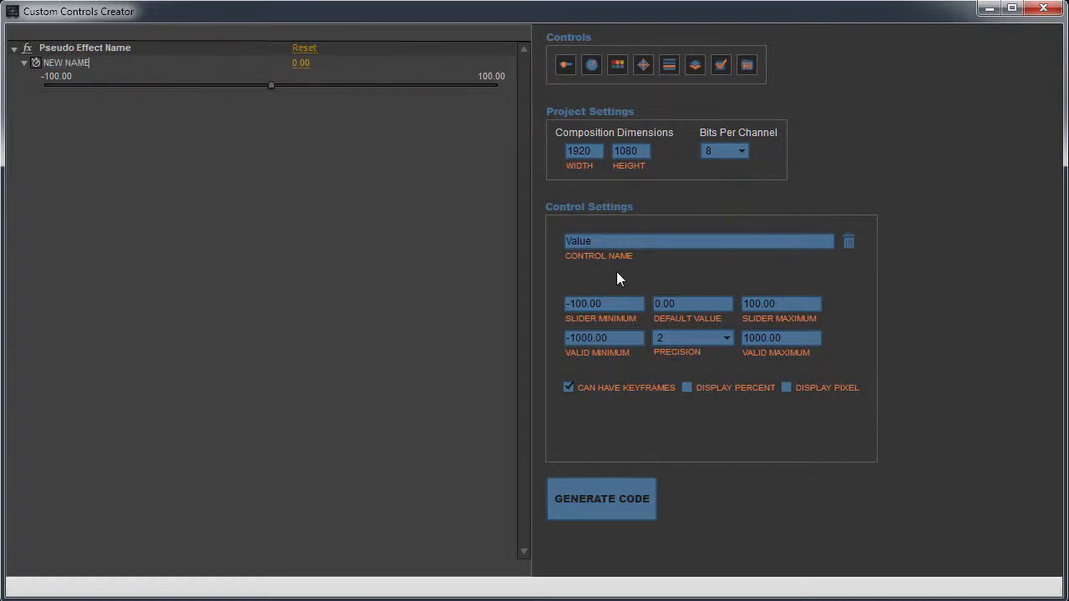
left_click(93, 80)
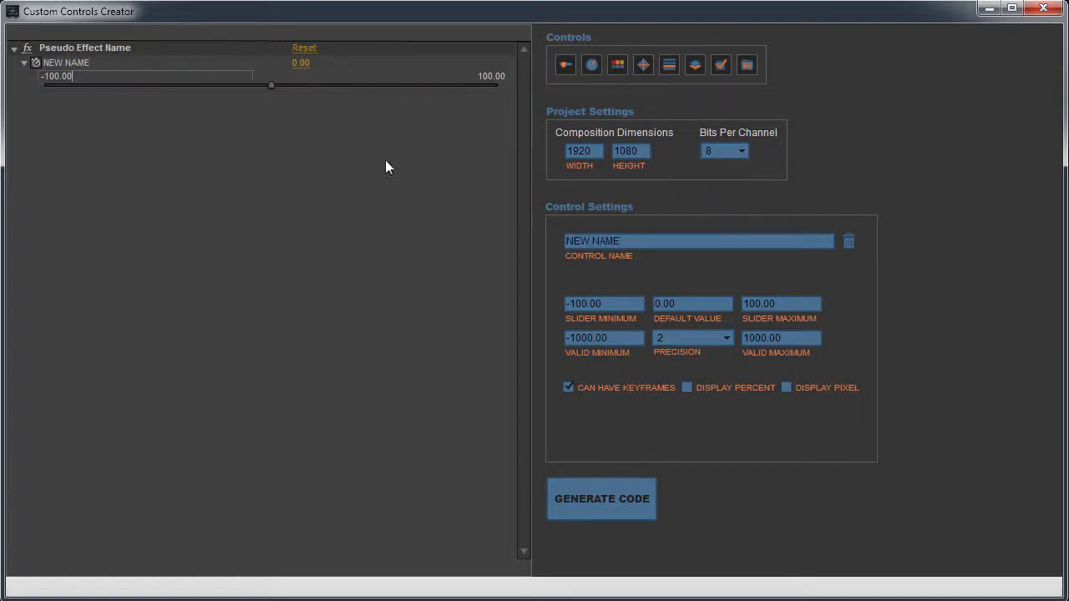
left_click_drag(622, 242, 564, 242)
Try different default values on the preview slider, ending at about 12.
left_click(598, 303)
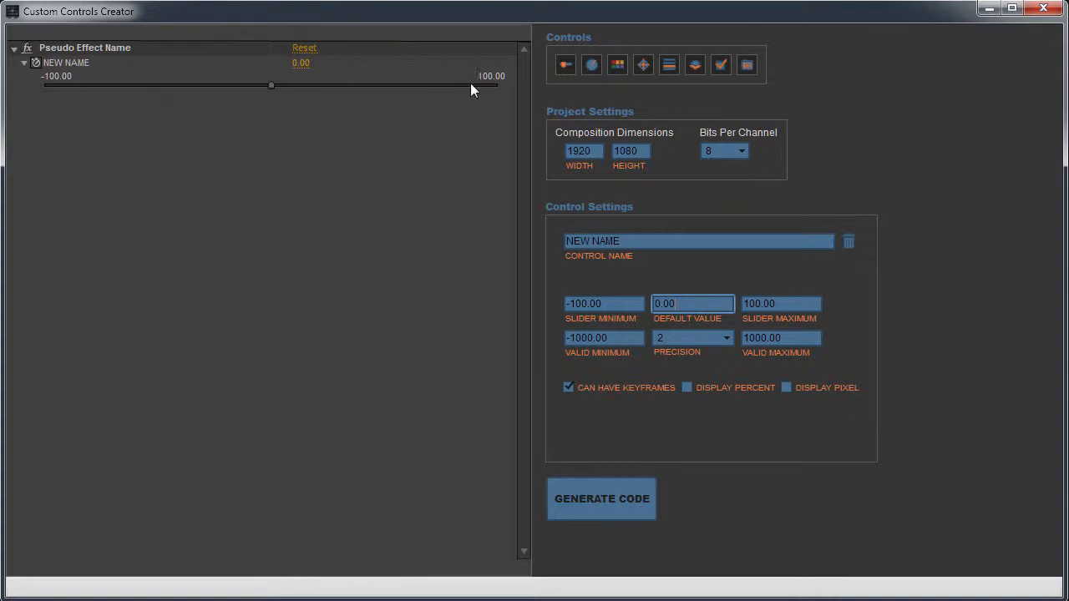
type("-70.30")
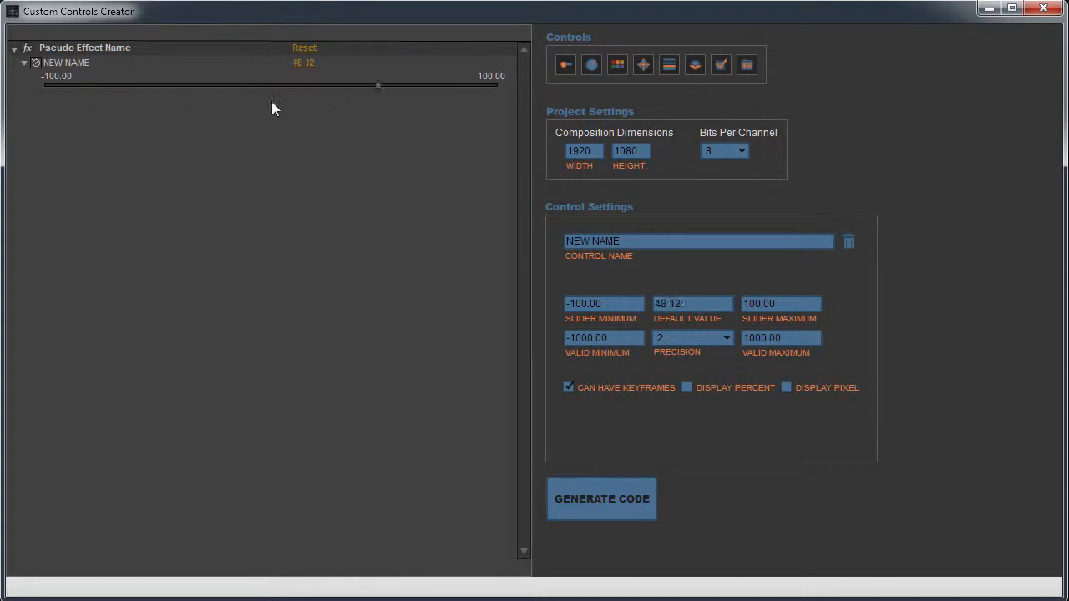
left_click_drag(250, 111, 298, 122)
Set the slider minimum to 0 and its default value to 50.
left_click_drag(628, 303, 517, 300)
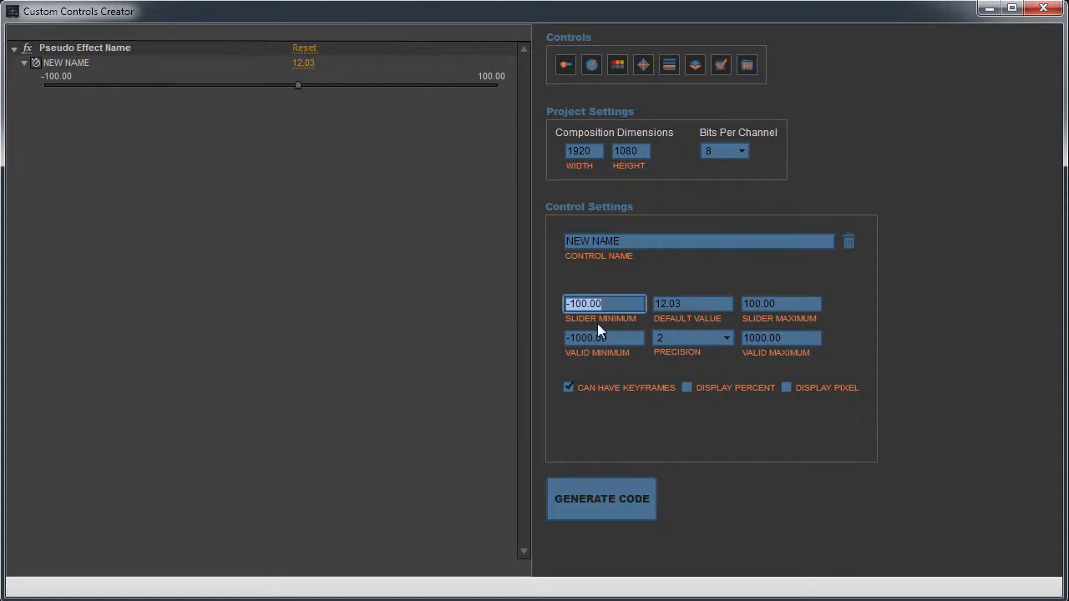
type("0")
left_click_drag(100, 84, 277, 109)
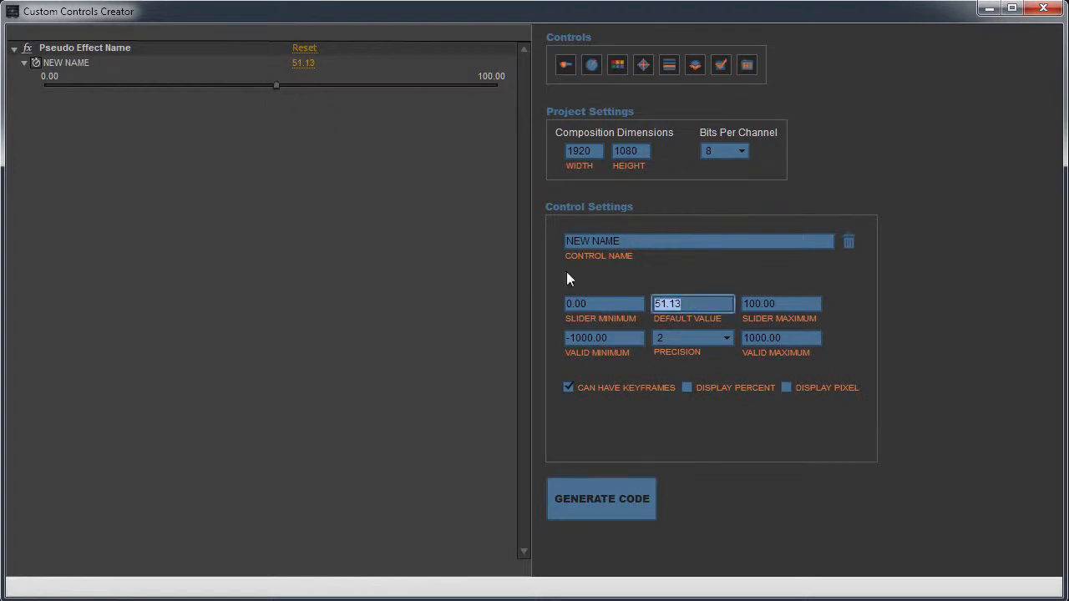
type("50")
Set the slider maximum to 200 and the default value to 100.
key("Tab")
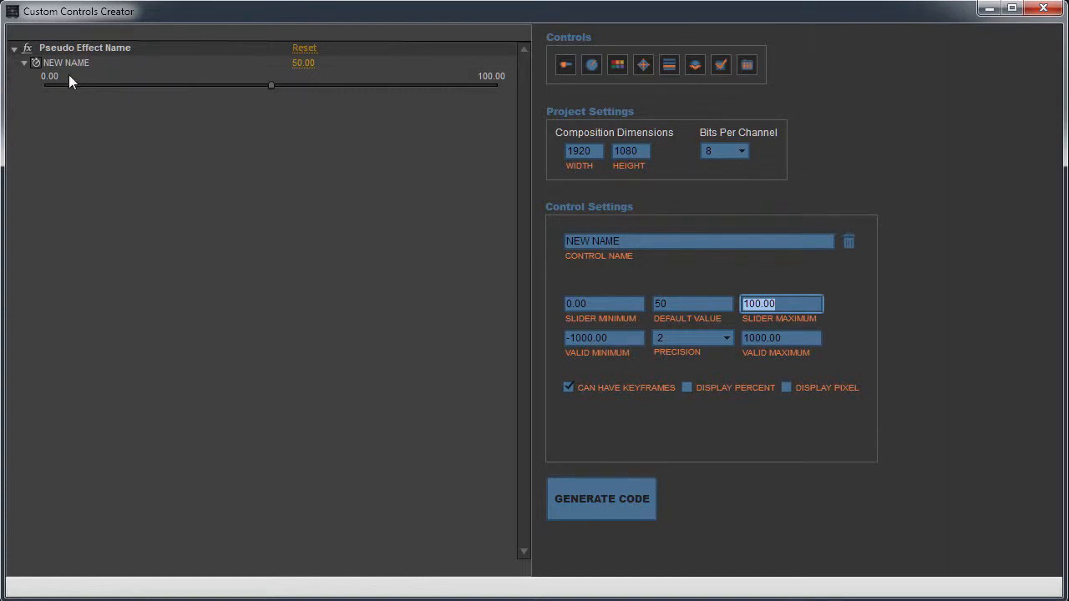
type("200")
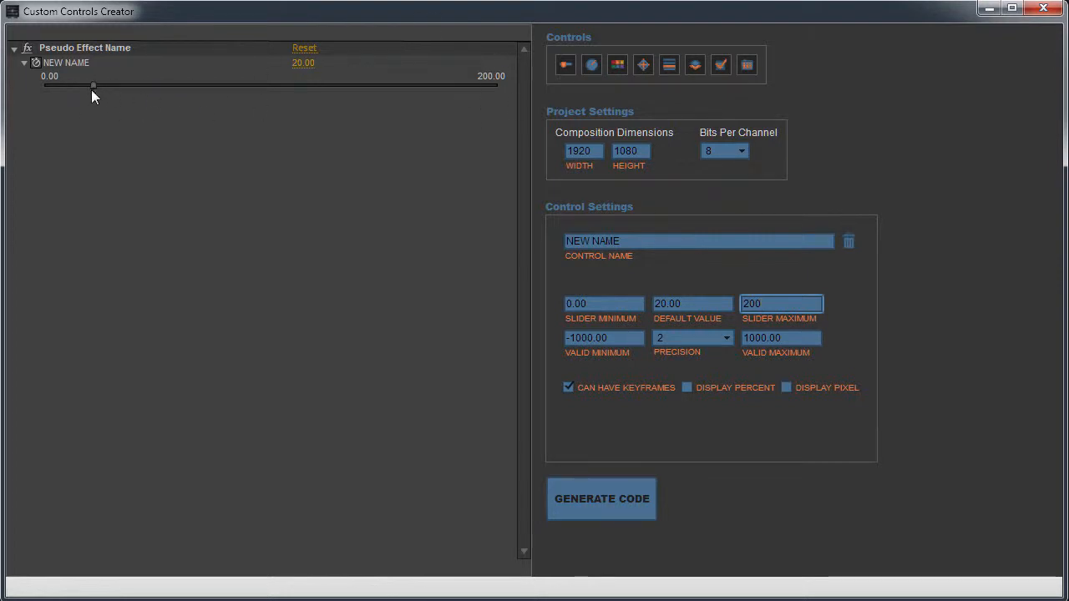
left_click_drag(93, 98, 280, 86)
left_click(302, 65)
type("100")
key("Return")
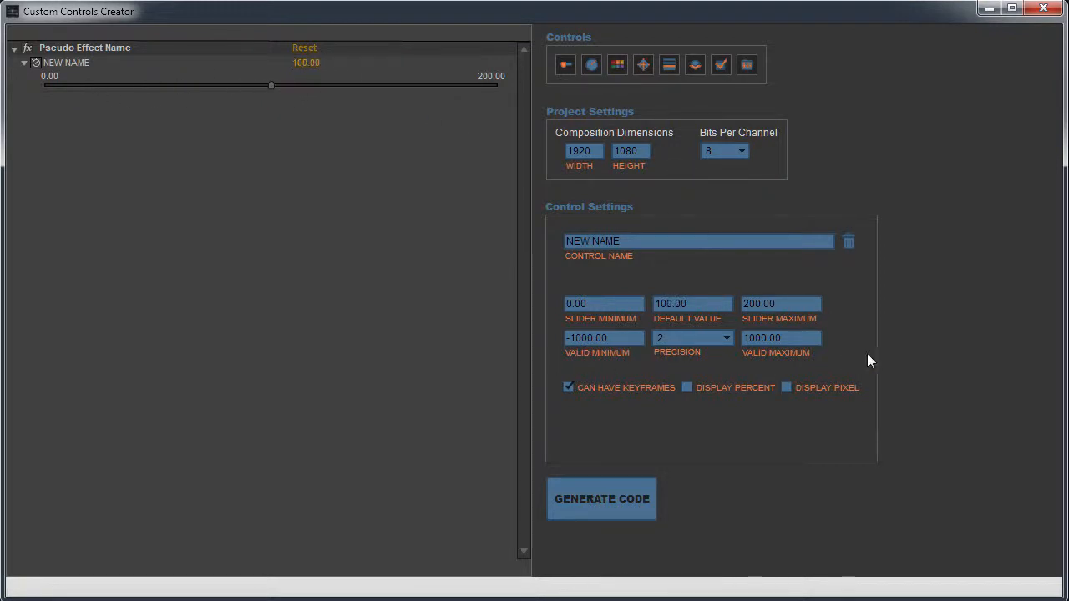
Scrub the slider control's value past the slider maximum, up to 586.
left_click_drag(299, 72, 473, 91)
left_click_drag(300, 69, 384, 65)
left_click_drag(304, 67, 527, 67)
Set the slider control's valid maximum to 500.
left_click_drag(805, 343, 695, 338)
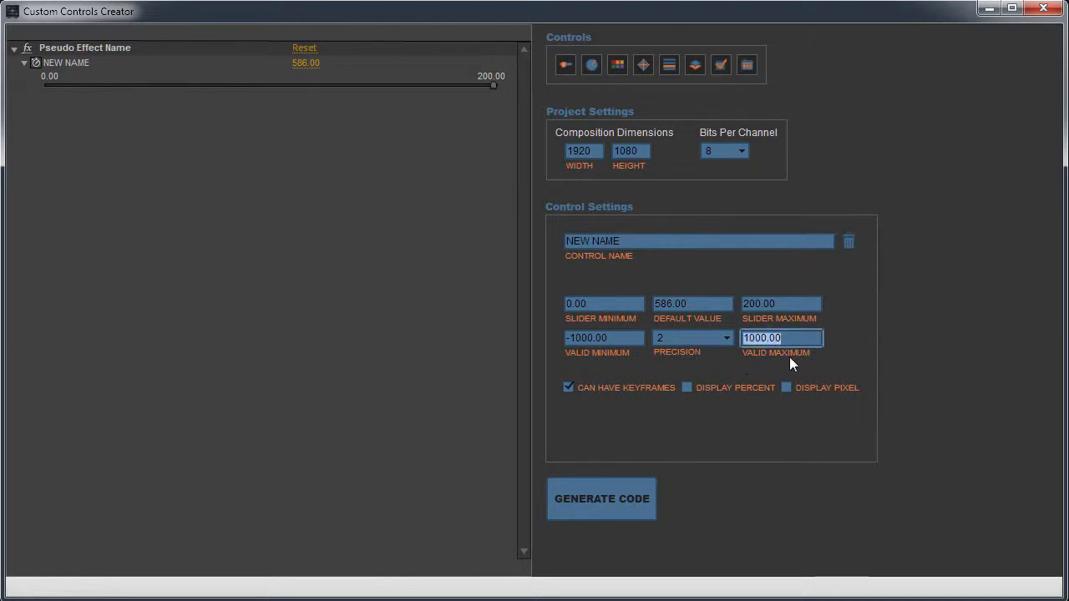
type("500")
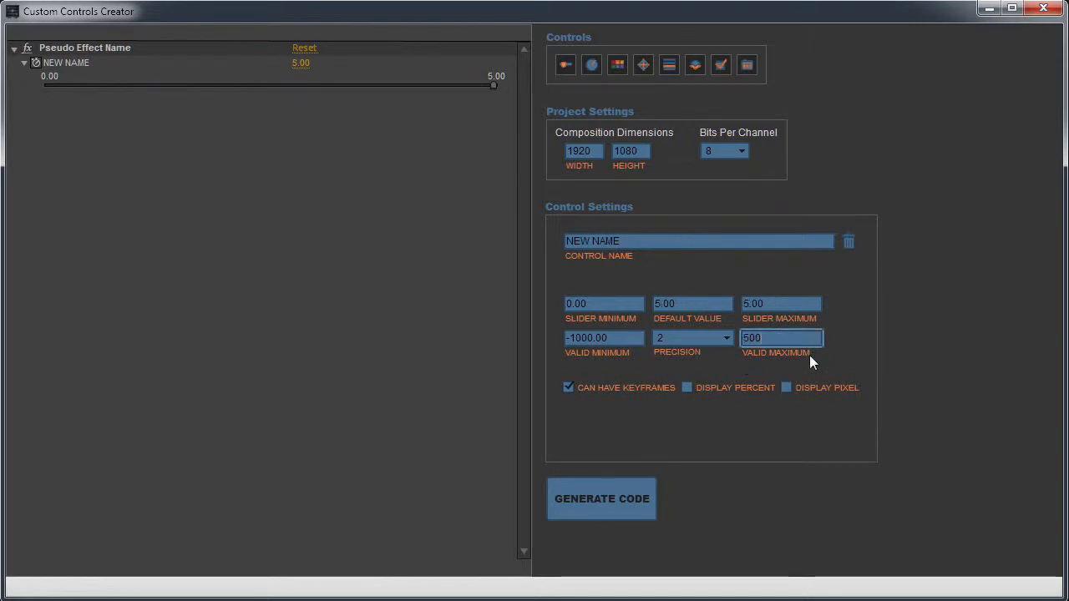
left_click(787, 310)
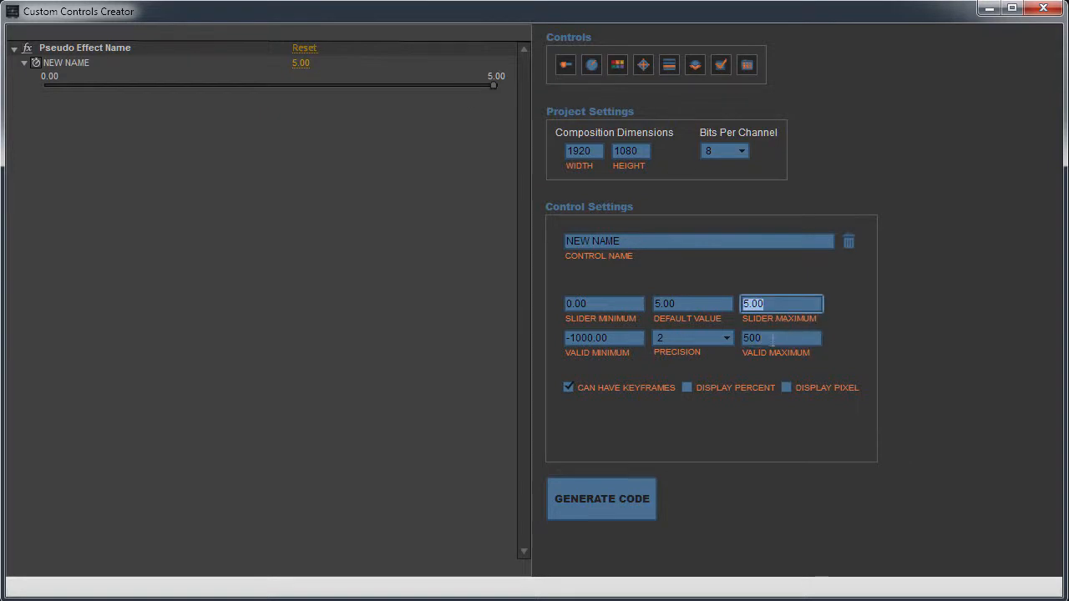
left_click(797, 335)
type("5")
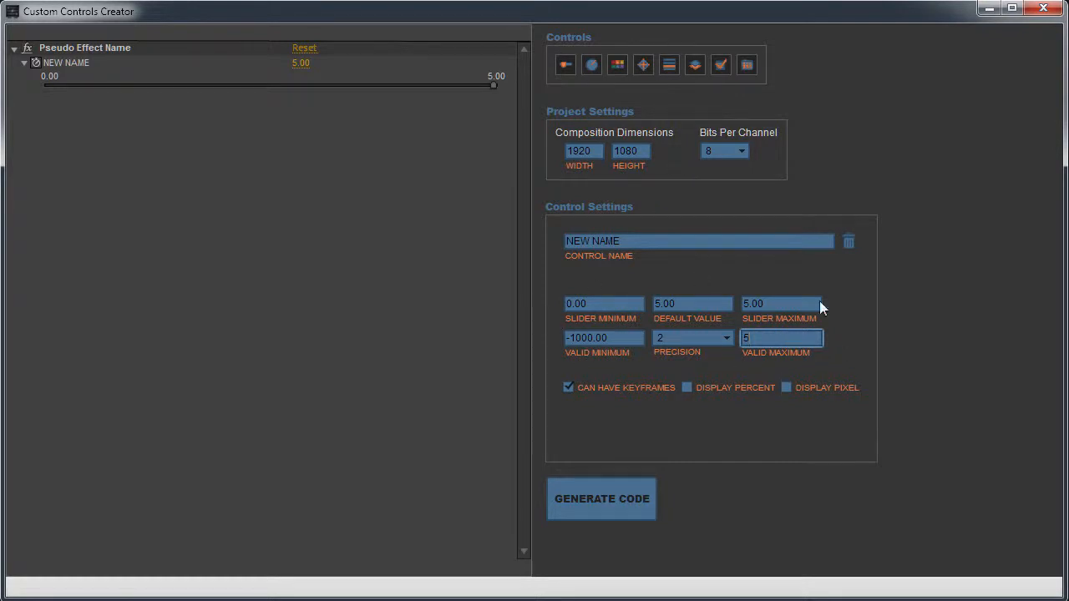
type("00")
Restore the slider maximum to 200 and set the default value to 50.
left_click_drag(766, 305, 683, 301)
type("200")
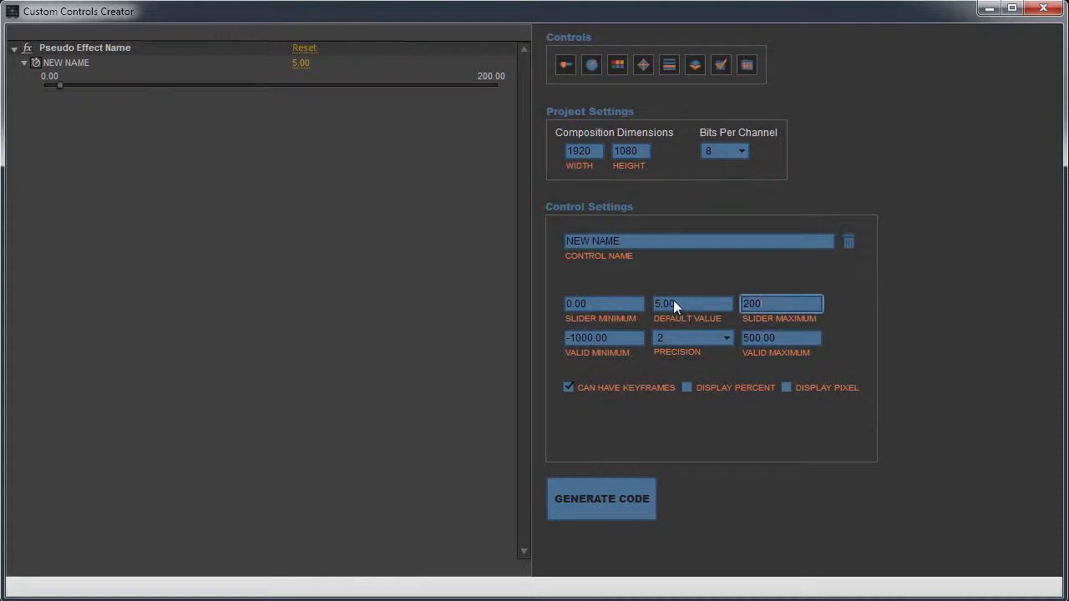
left_click(678, 304)
left_click_drag(678, 300, 580, 292)
type("50")
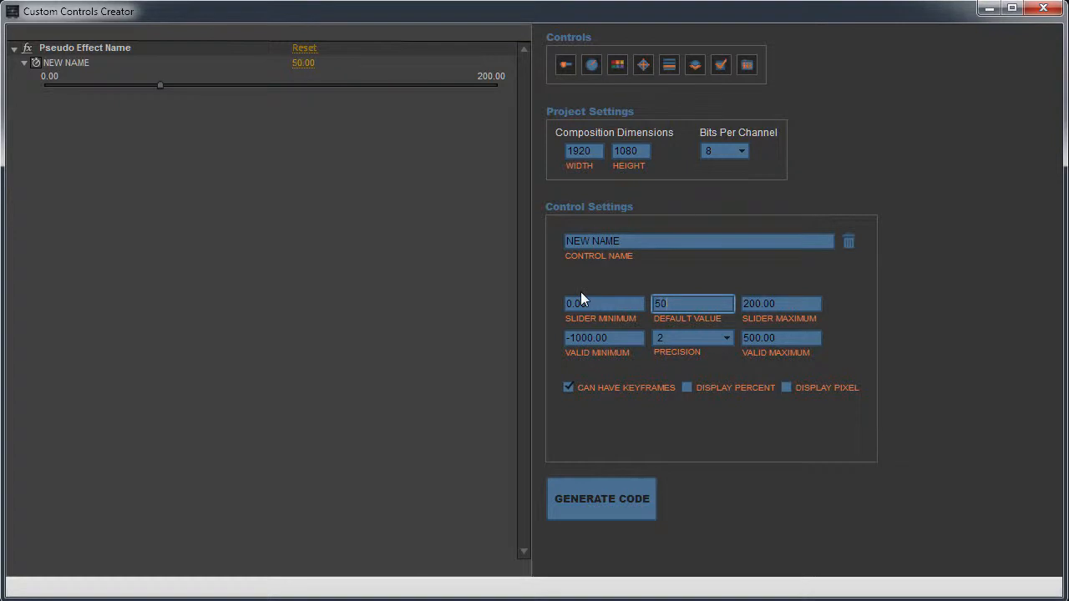
key("shift+Tab")
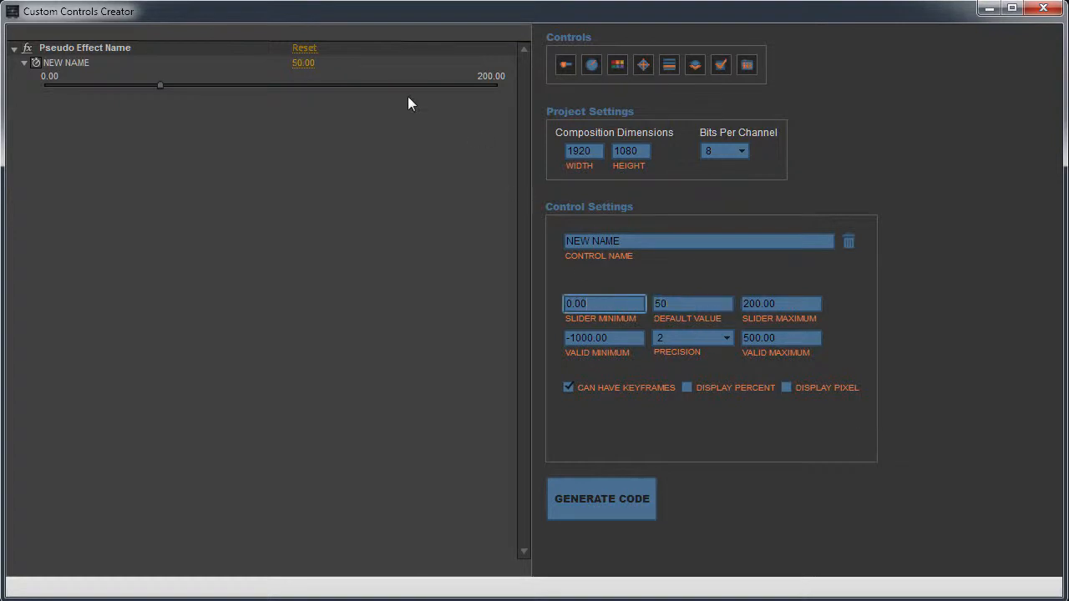
Move the preview slider to its 200 maximum, and scrub the value up to the valid maximum of 500.
left_click_drag(159, 88, 541, 91)
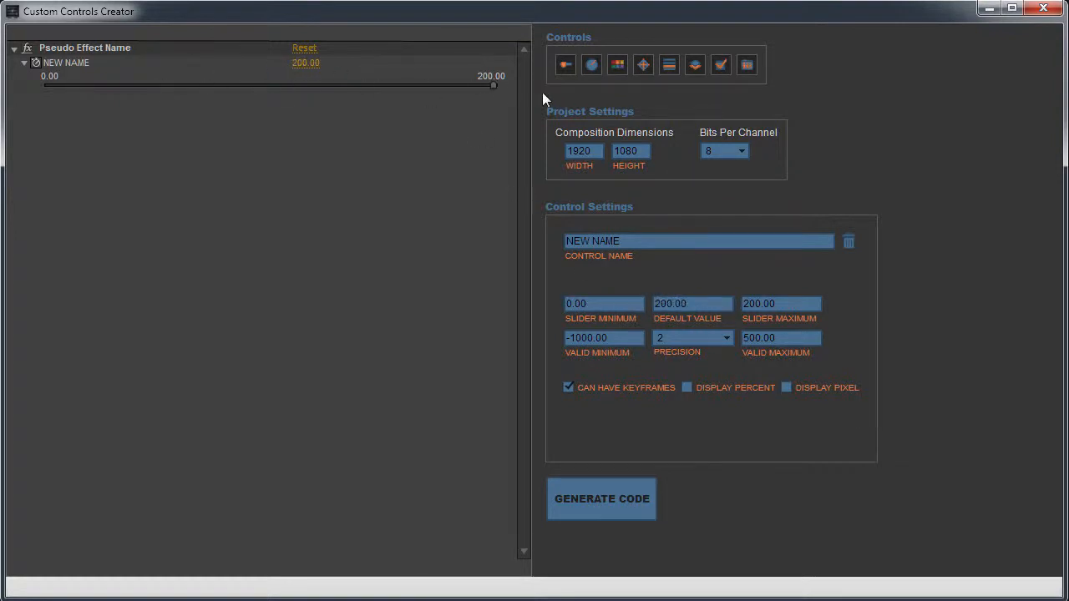
left_click_drag(309, 70, 818, 76)
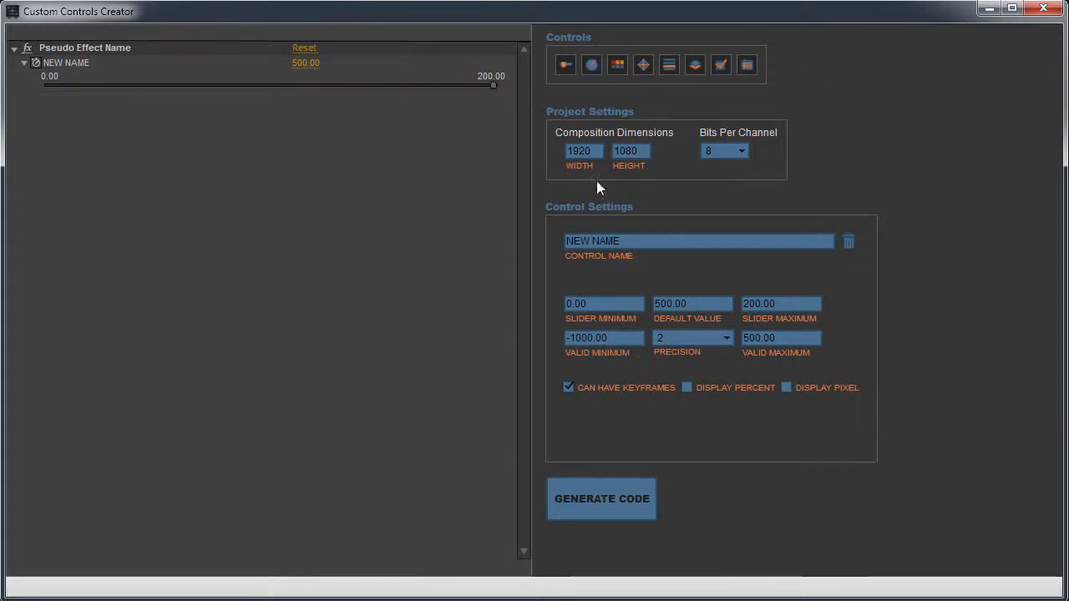
Set the slider control's valid minimum to -500 and scrub its value down to 222.
left_click(635, 334)
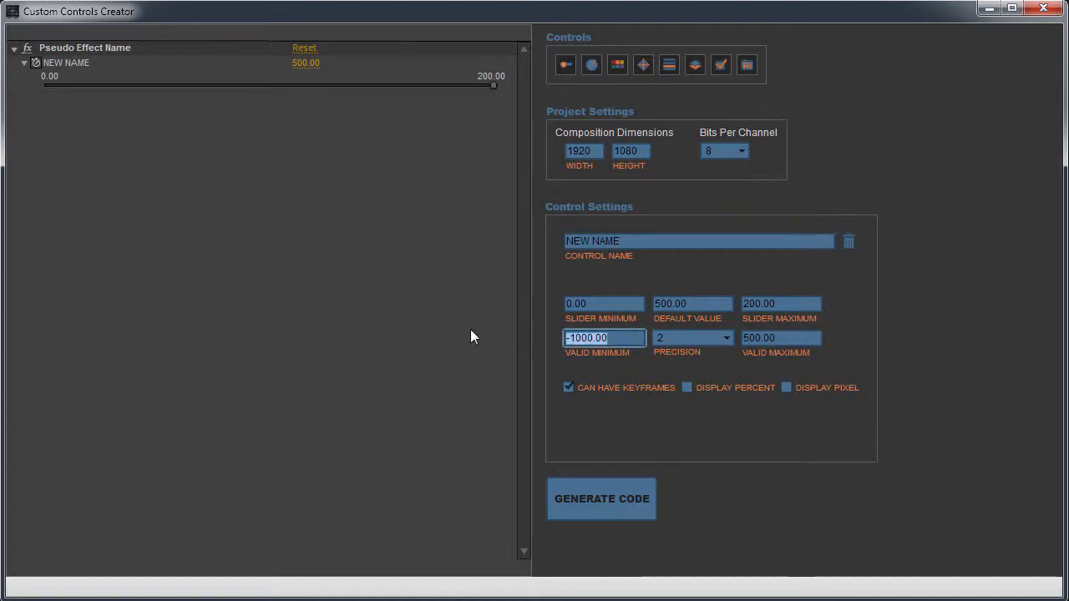
key("BackSpace")
type("-500")
left_click(587, 303)
left_click_drag(316, 73, 124, 71)
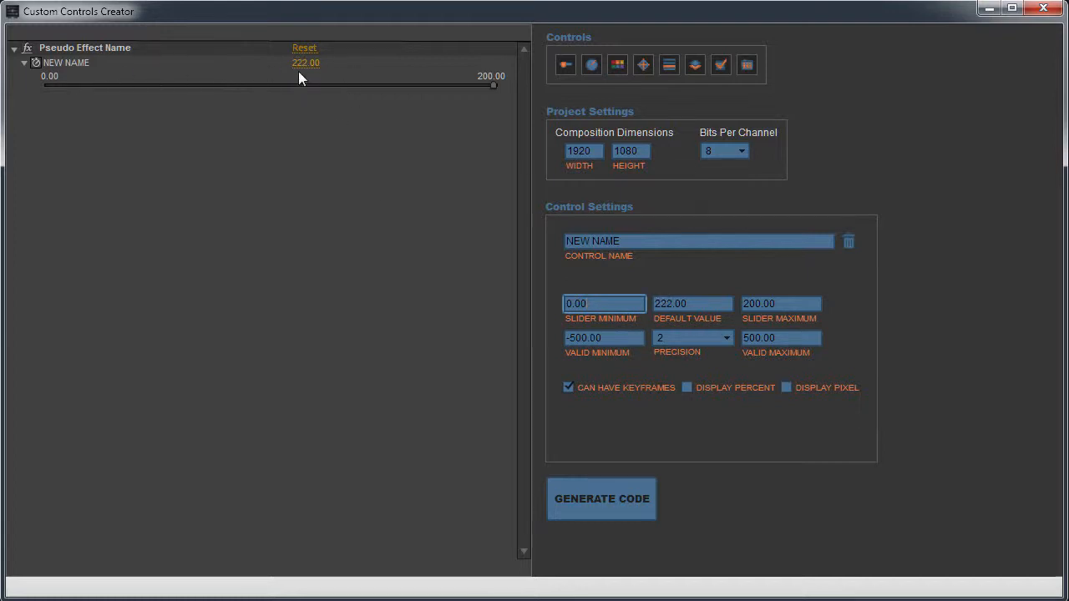
Scrub the slider control's value down to its valid minimum of -500.
left_click_drag(206, 74, 48, 75)
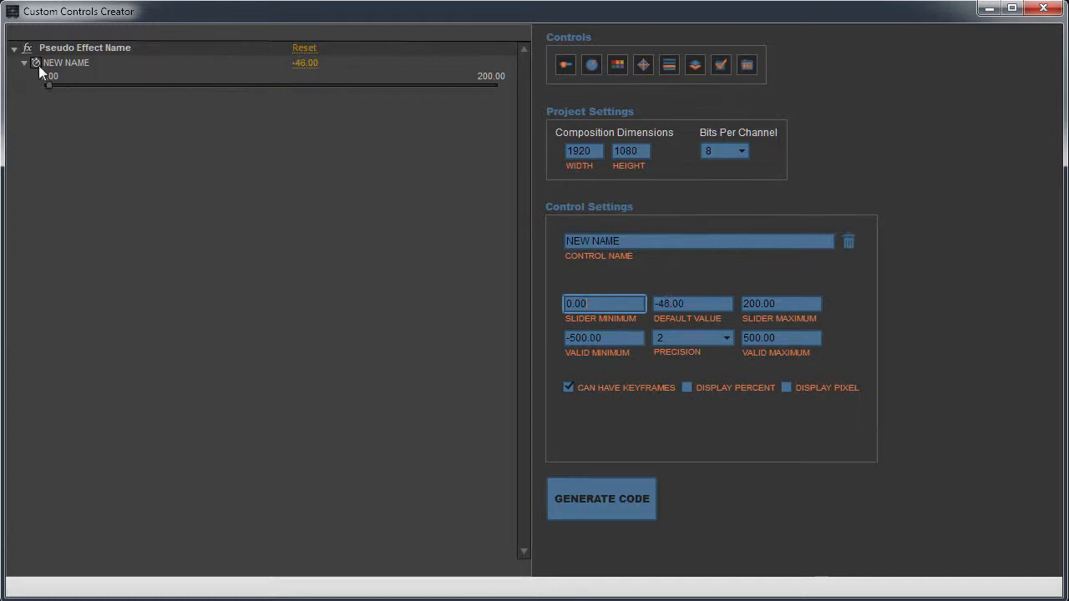
left_click_drag(321, 65, 138, 67)
Set the slider control's precision to 4 and enter 100.1234 as its preview value.
left_click(709, 340)
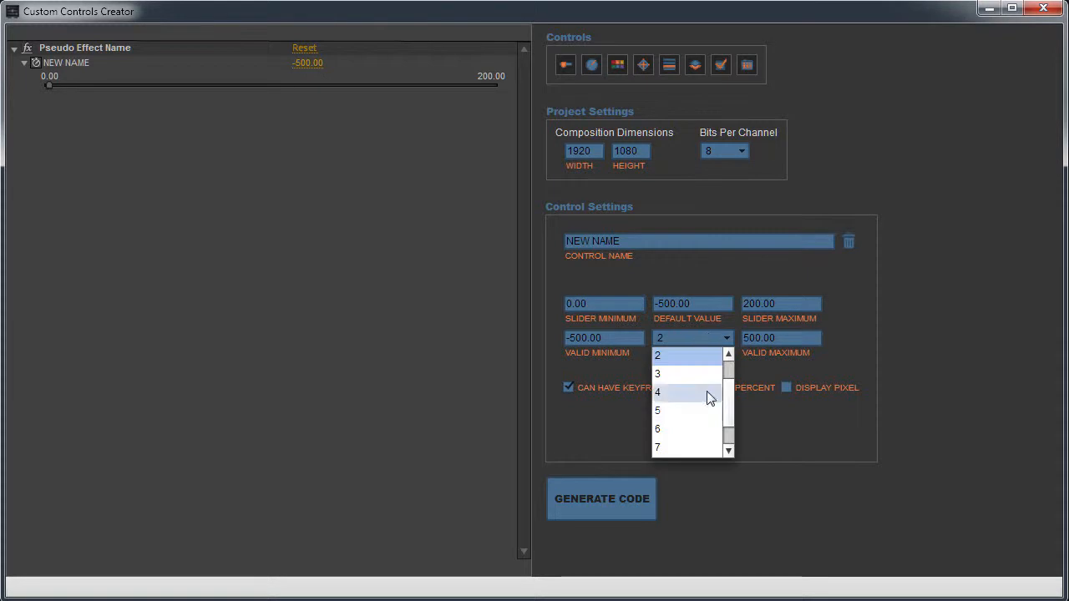
left_click(699, 402)
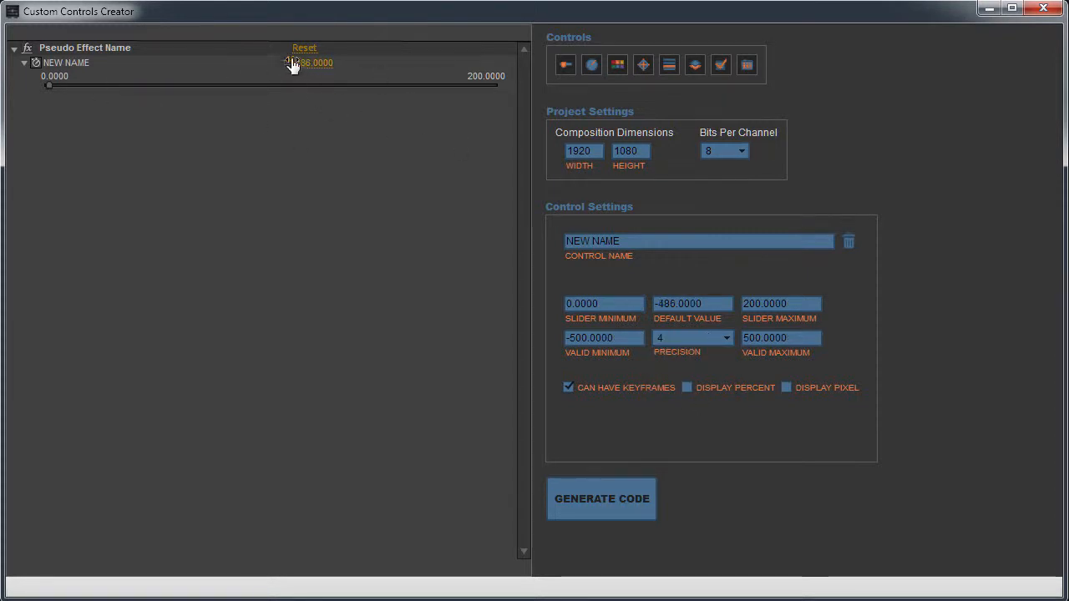
left_click_drag(306, 70, 341, 80)
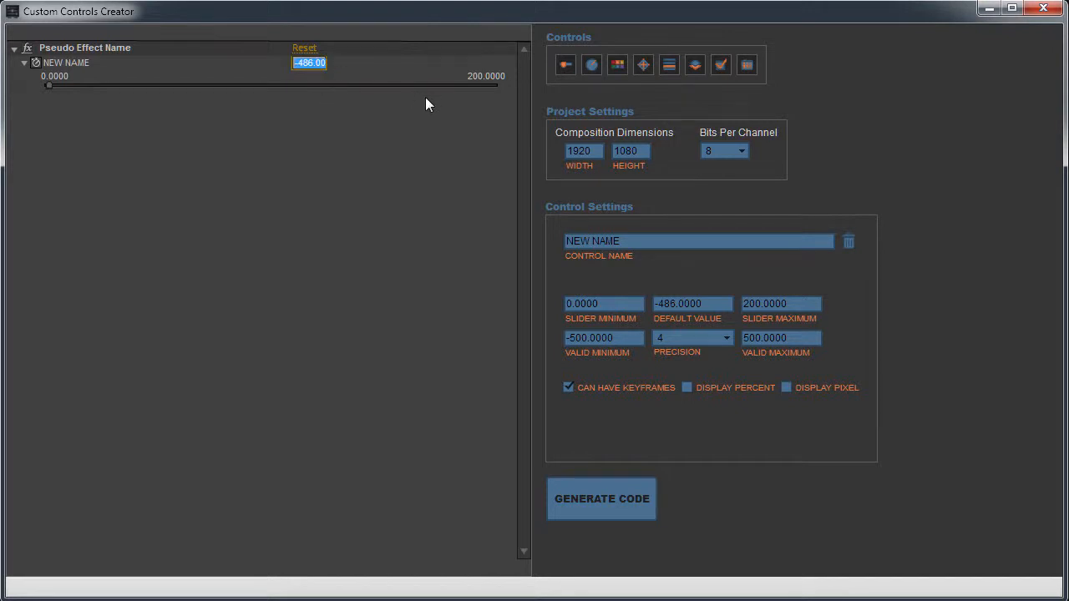
type("100.1234")
key("Return")
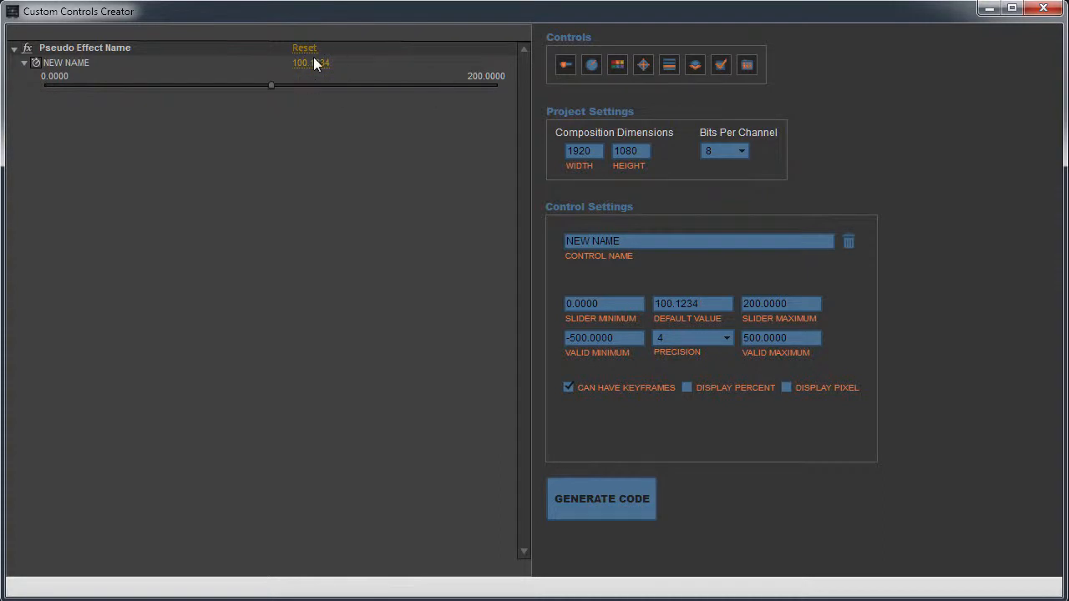
Return the slider control's precision to 2.
left_click(724, 339)
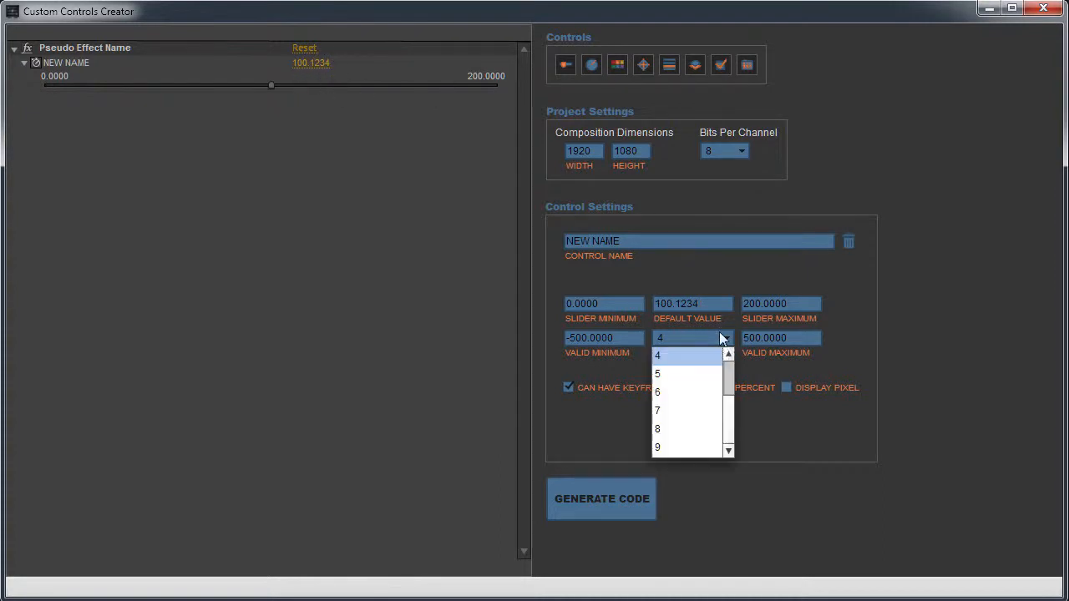
left_click(676, 392)
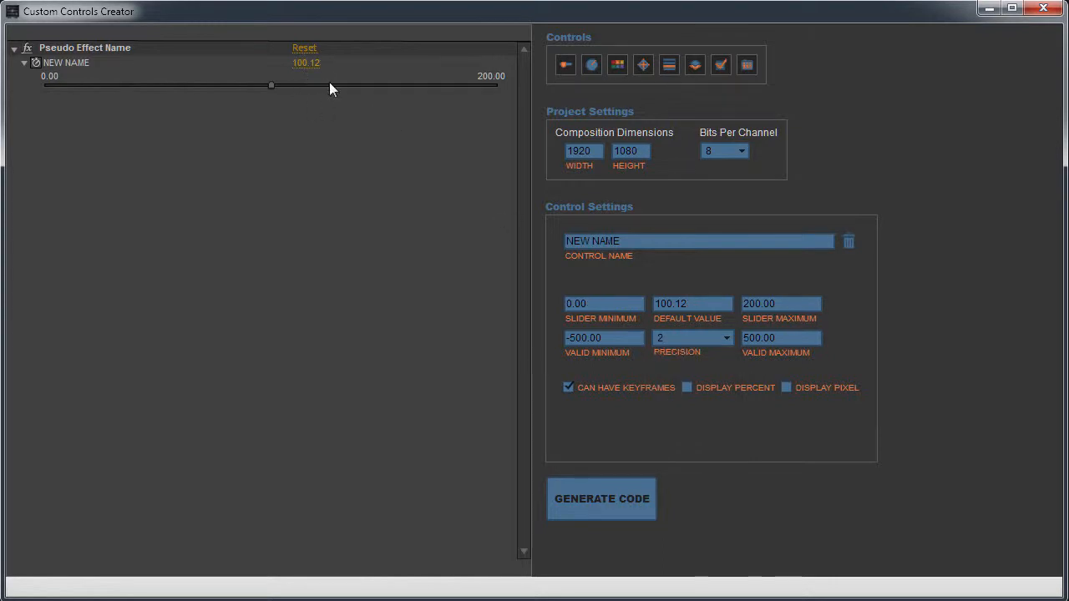
left_click(725, 337)
scroll(689, 418, "down", 1)
left_click(685, 449)
Toggle the slider control's keyframe option and try its stopwatch repeatedly in the effect preview.
left_click(569, 389)
left_click(38, 61)
left_click(35, 61)
left_click(36, 63)
left_click(36, 63)
left_click(36, 63)
left_click(37, 64)
left_click(38, 63)
left_click(33, 63)
Turn the slider control's Display Percent option on and back off.
left_click(686, 388)
left_click(687, 389)
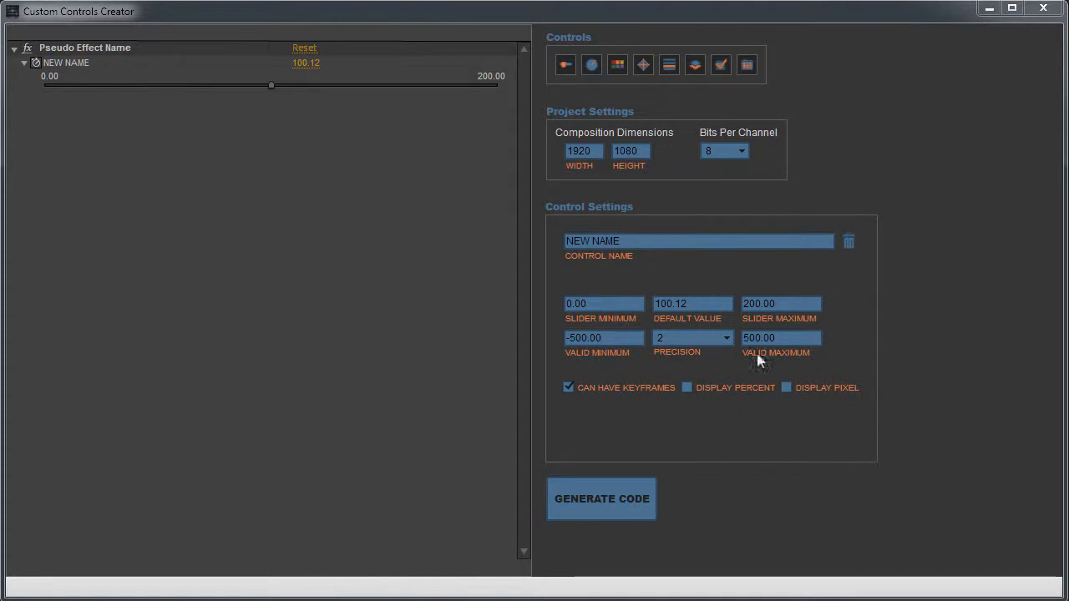
Set the slider maximum to 1 and move the preview slider to 0.57.
left_click_drag(813, 302, 676, 296)
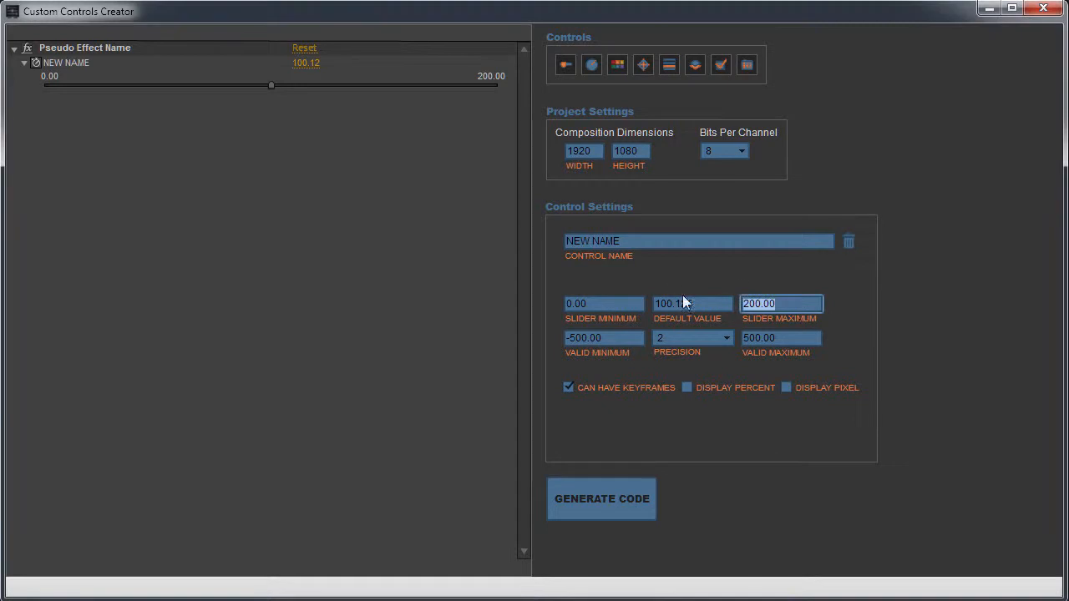
type("1")
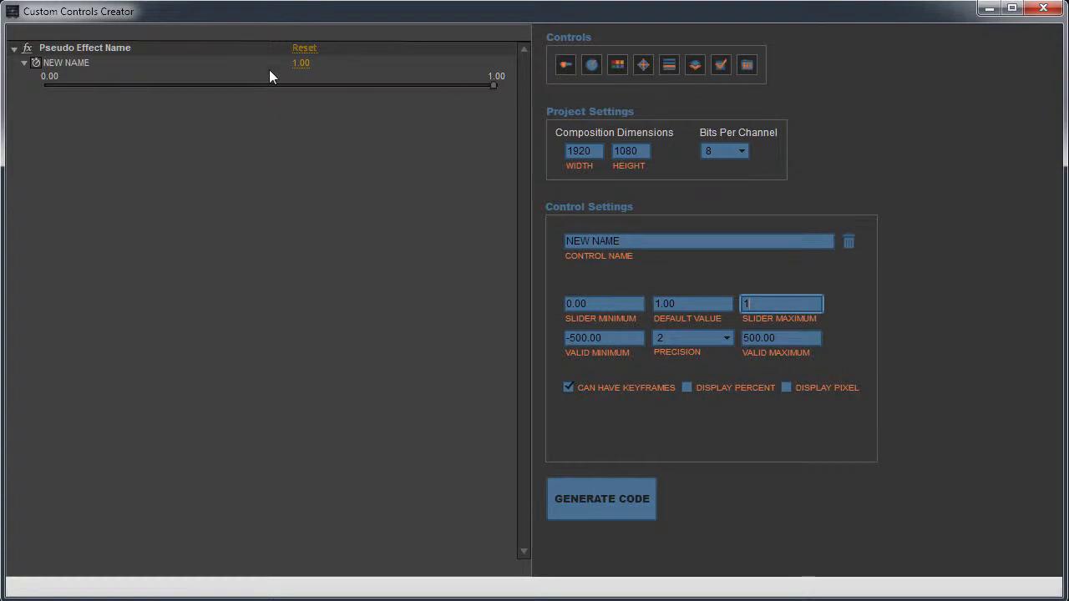
left_click_drag(491, 84, 302, 84)
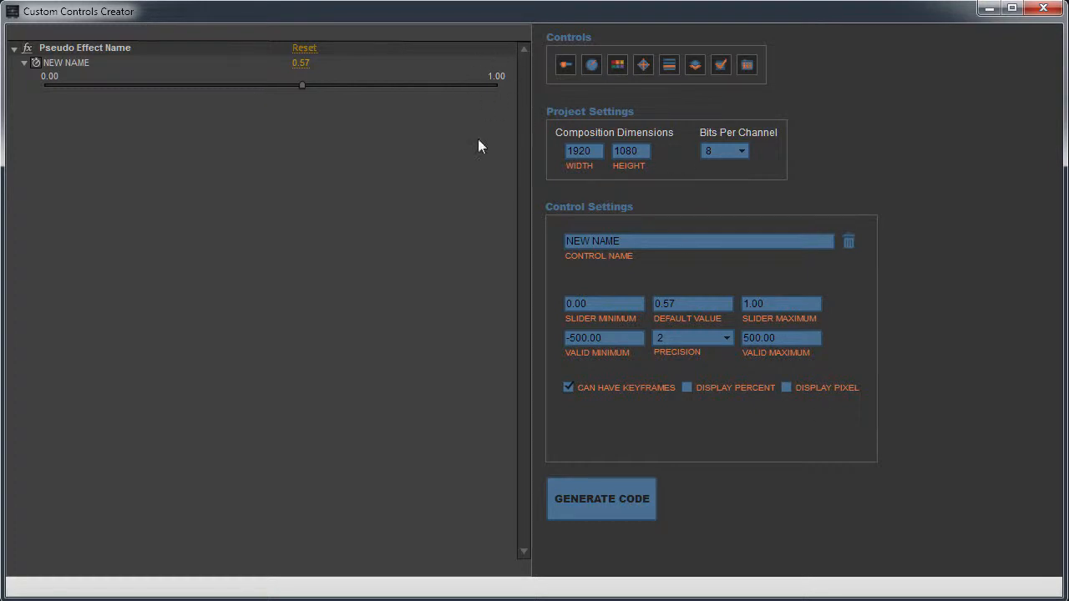
Enable Display Pixel for the slider control and move the preview slider to its maximum.
left_click(787, 389)
left_click_drag(298, 88, 500, 93)
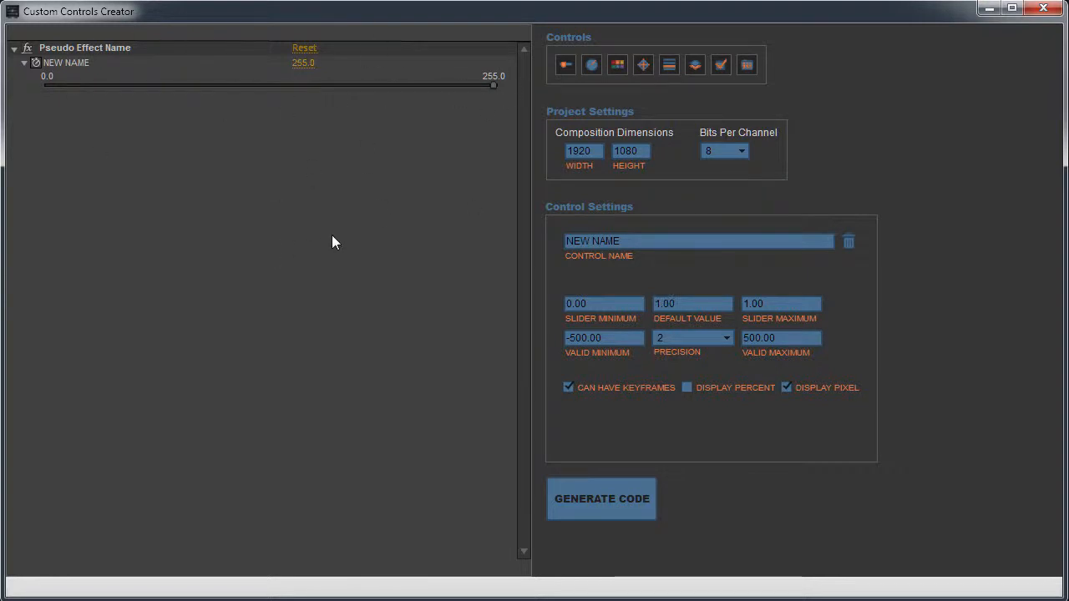
left_click_drag(266, 87, 648, 126)
Switch the project's bits per channel to 16, to 32, and back to 8.
left_click(739, 152)
left_click(728, 185)
left_click(738, 151)
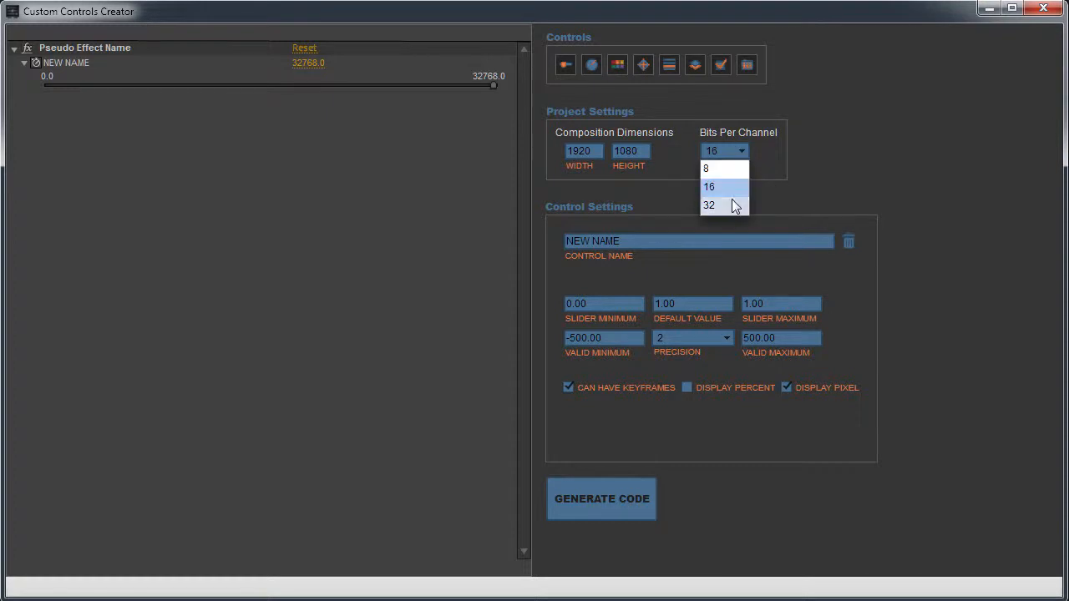
left_click(730, 205)
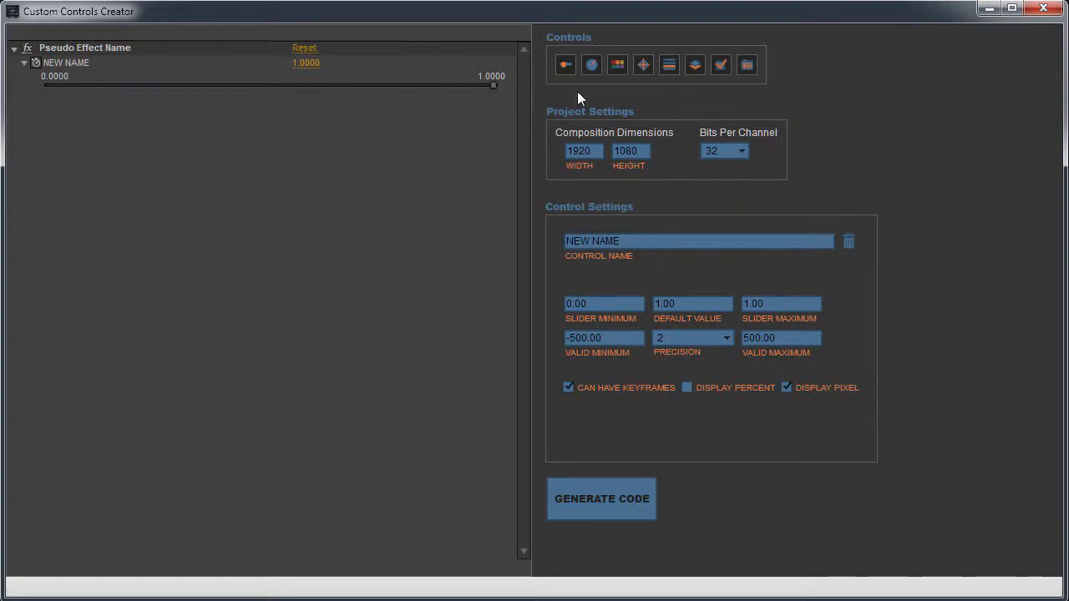
left_click(739, 151)
left_click(734, 168)
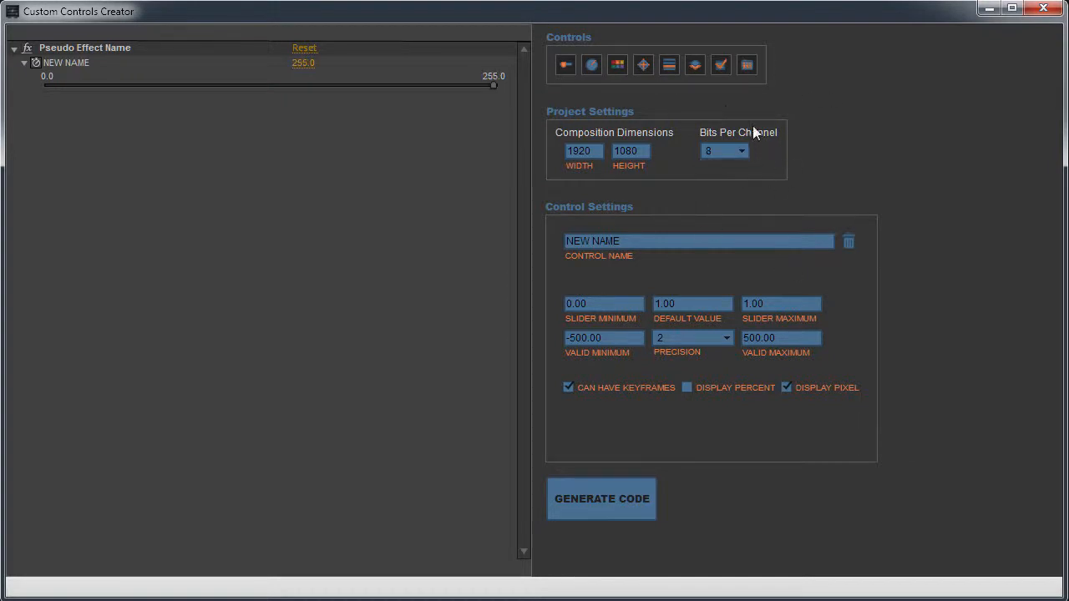
left_click(740, 151)
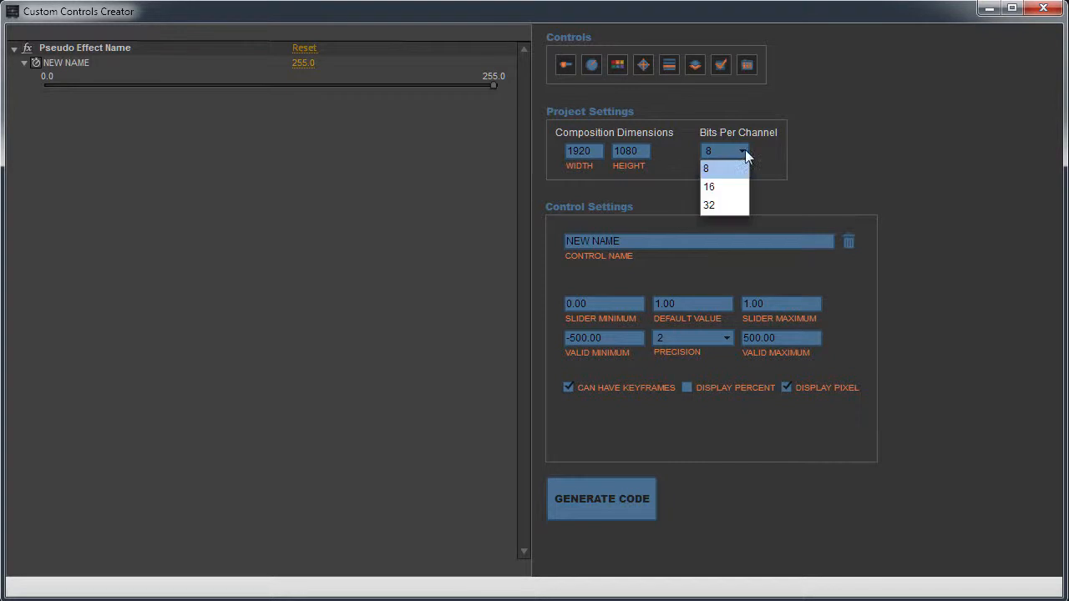
left_click(845, 152)
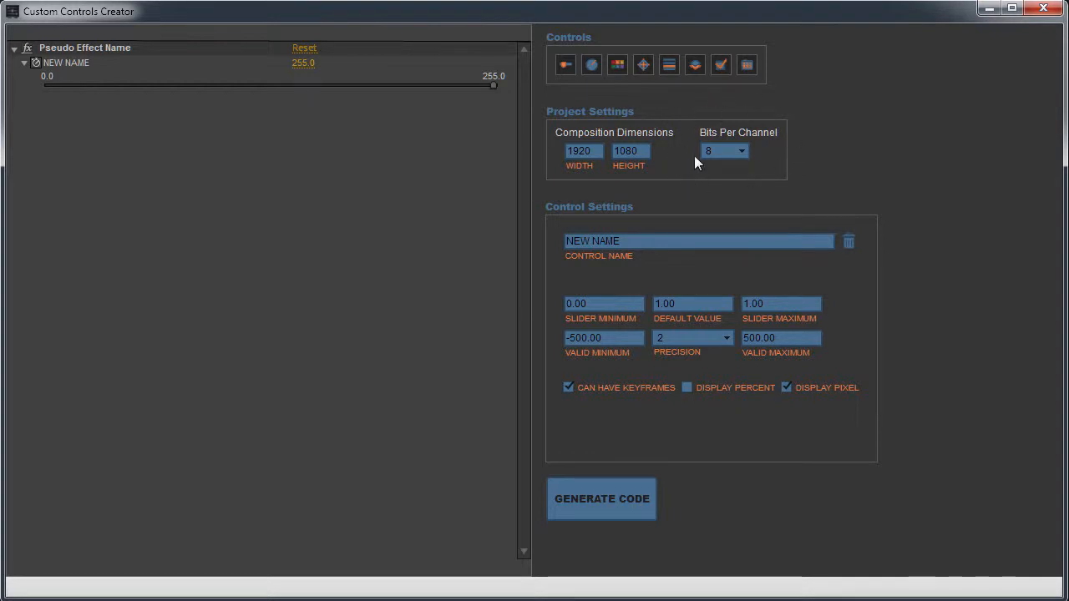
left_click(742, 156)
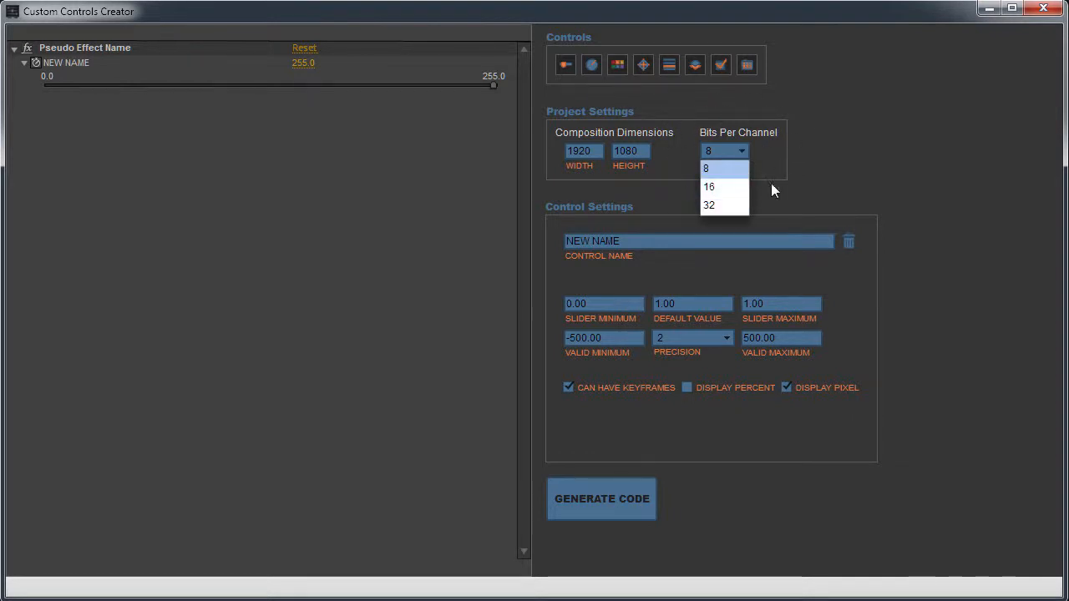
left_click(835, 132)
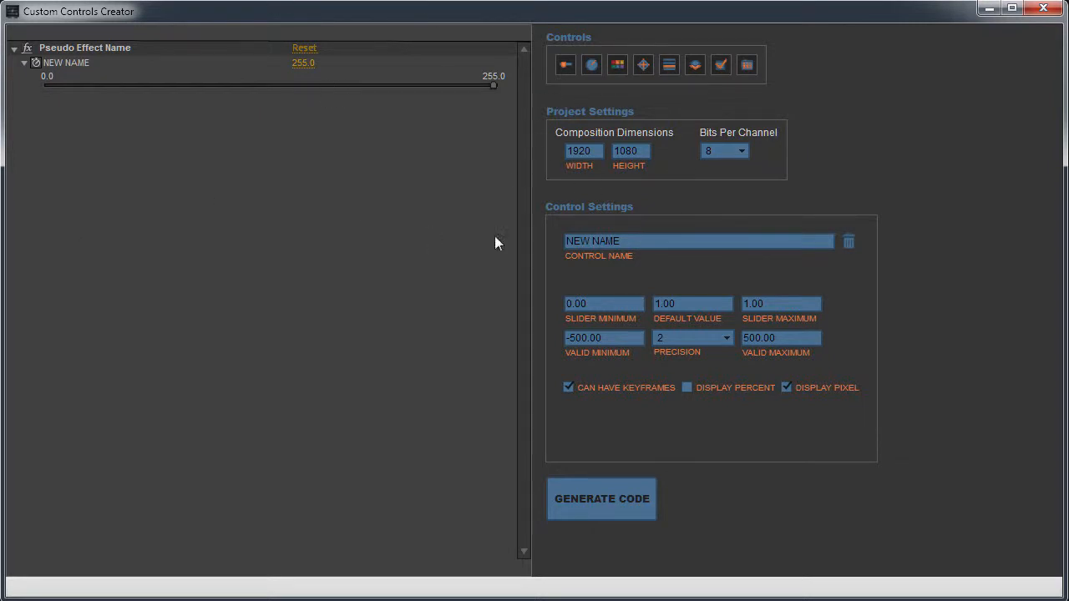
Turn off the slider control's Display Pixel option.
left_click(785, 387)
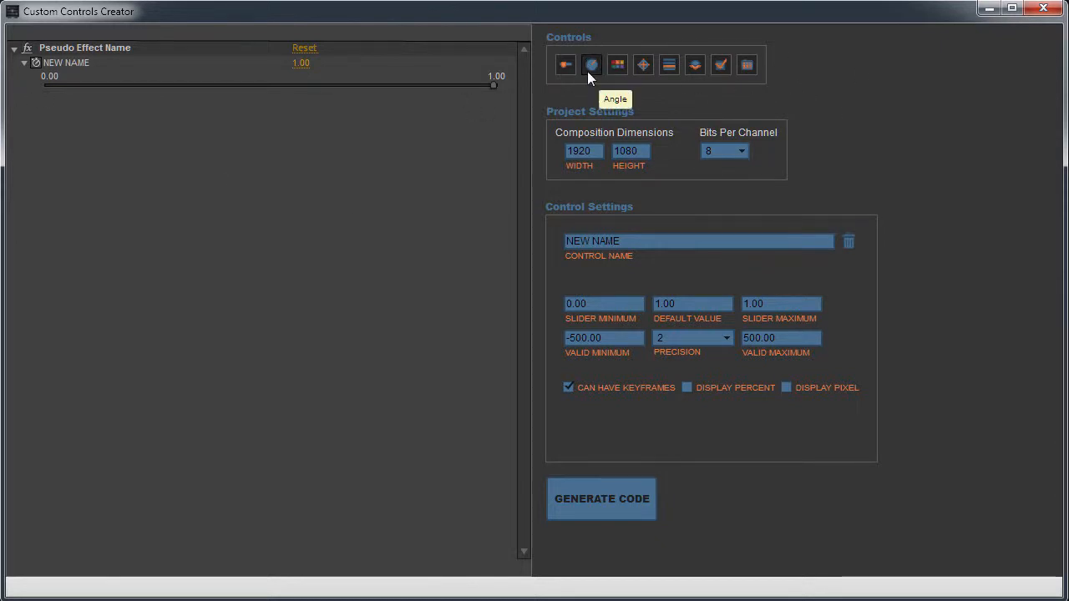
Add an Angle control below the slider and rotate its dial to about 240.1 degrees.
left_click_drag(591, 64, 313, 197)
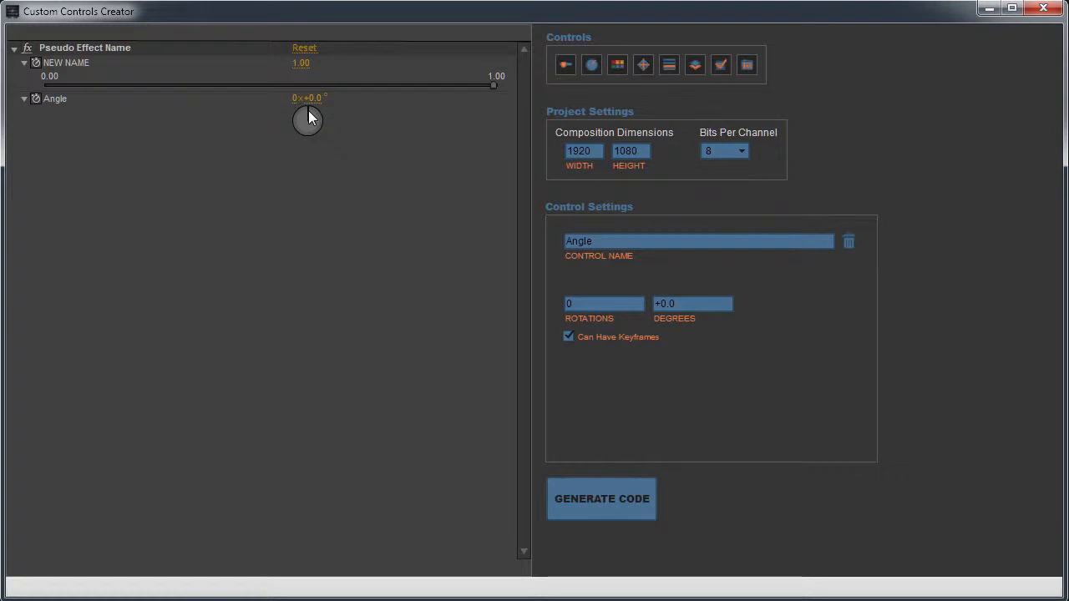
left_click_drag(308, 107, 257, 122)
left_click_drag(292, 111, 243, 156)
left_click(603, 303)
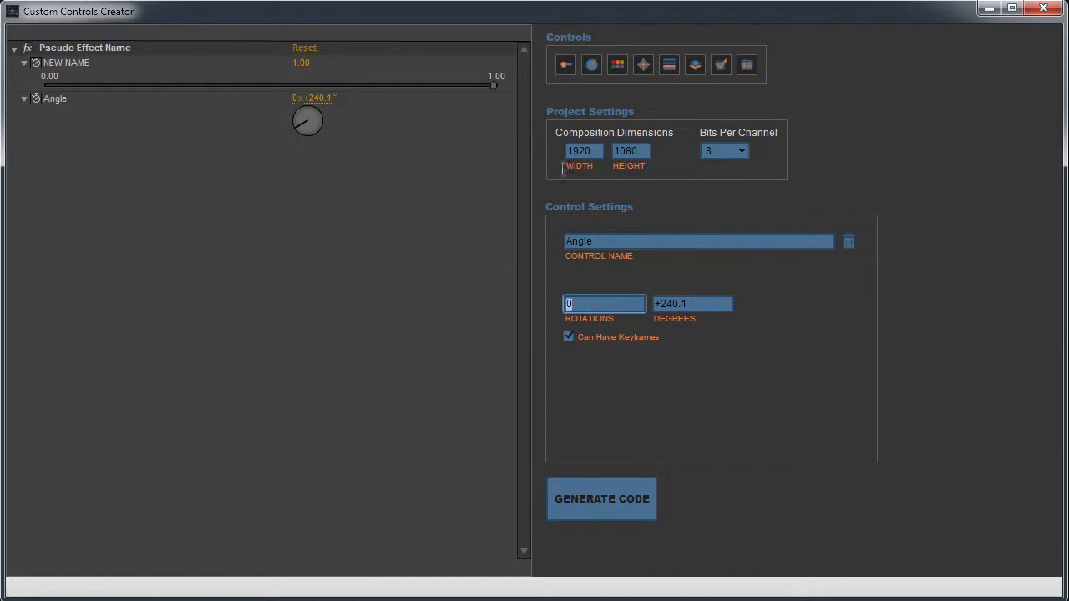
Add a Color control below the angle and set its default color to dark blue with hue 227, saturation 87% and brightness 47%.
left_click_drag(617, 64, 304, 237)
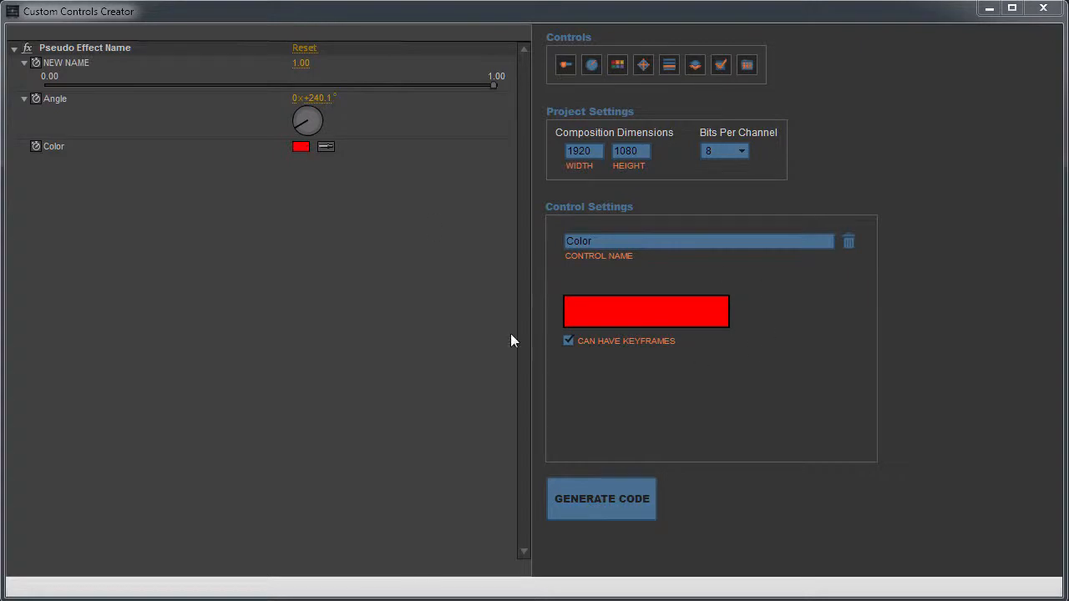
left_click(623, 324)
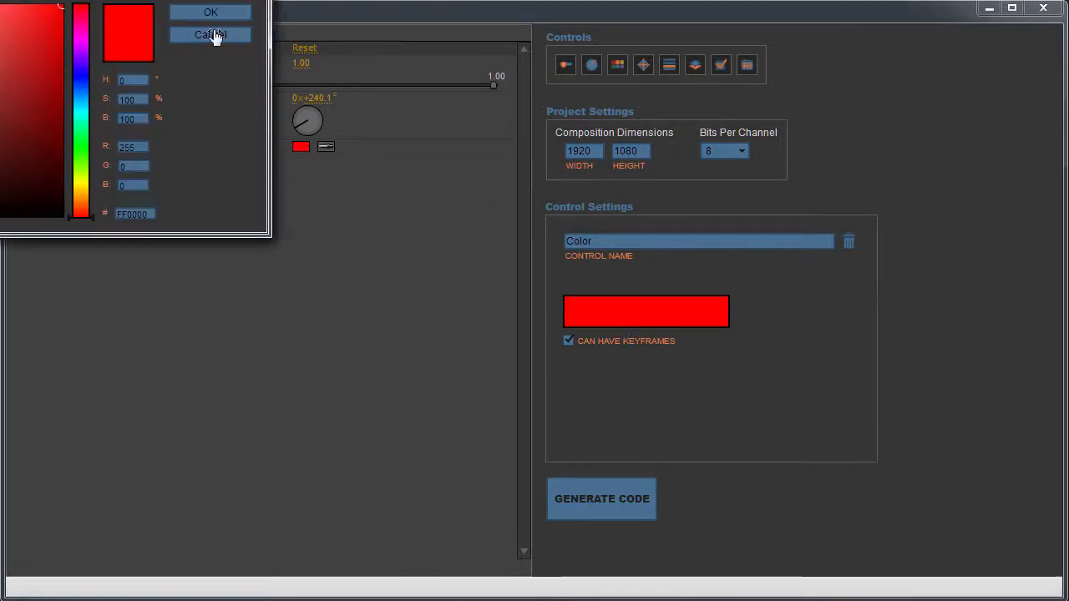
left_click_drag(169, 7, 401, 208)
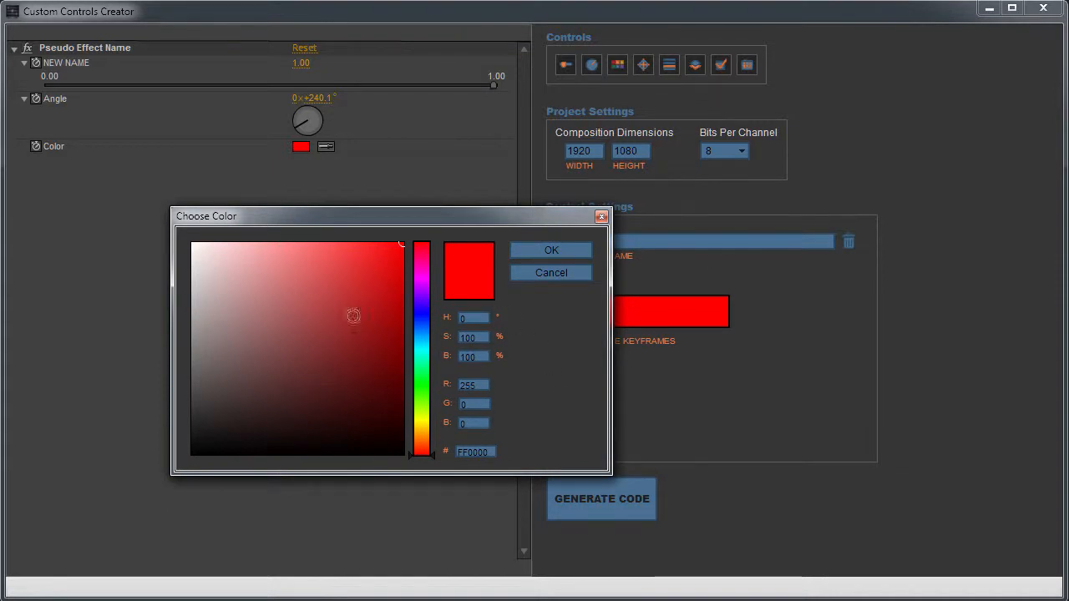
mouse_move(362, 281)
left_mouse_down()
mouse_move(258, 295)
mouse_move(315, 366)
mouse_move(322, 341)
mouse_move(293, 377)
mouse_move(342, 407)
mouse_move(356, 319)
mouse_move(306, 280)
left_mouse_up()
left_click_drag(428, 300, 418, 321)
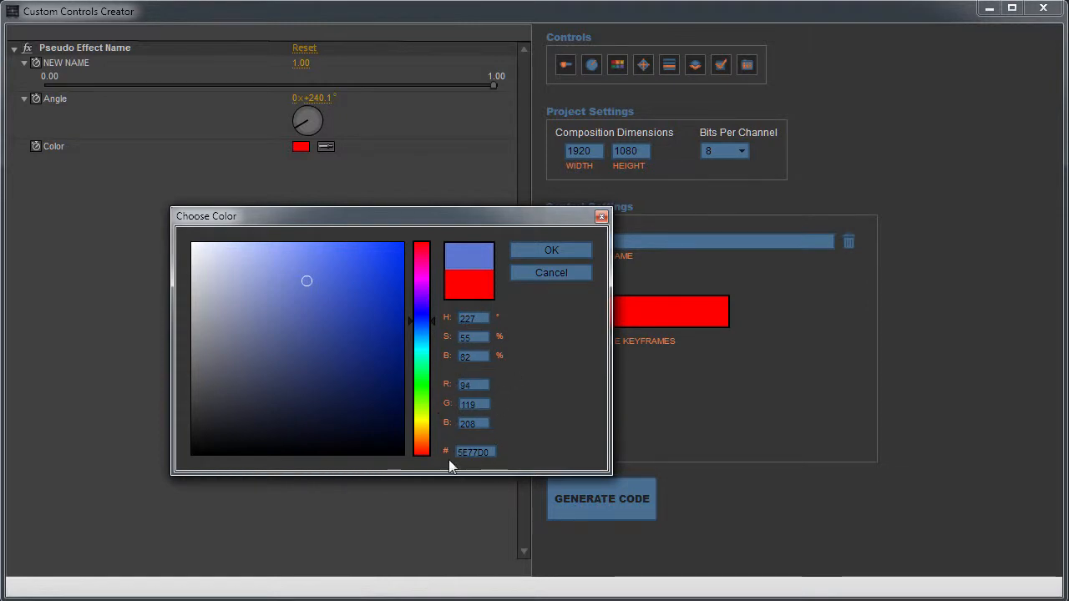
mouse_move(263, 369)
left_mouse_down()
mouse_move(376, 368)
mouse_move(363, 355)
mouse_move(375, 355)
left_mouse_up()
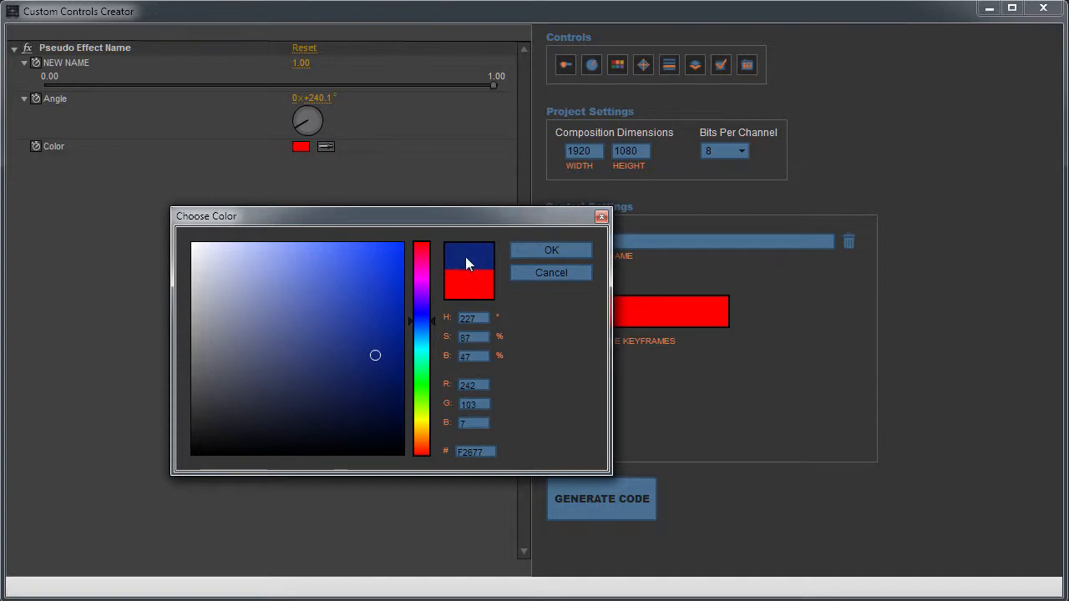
left_click(552, 250)
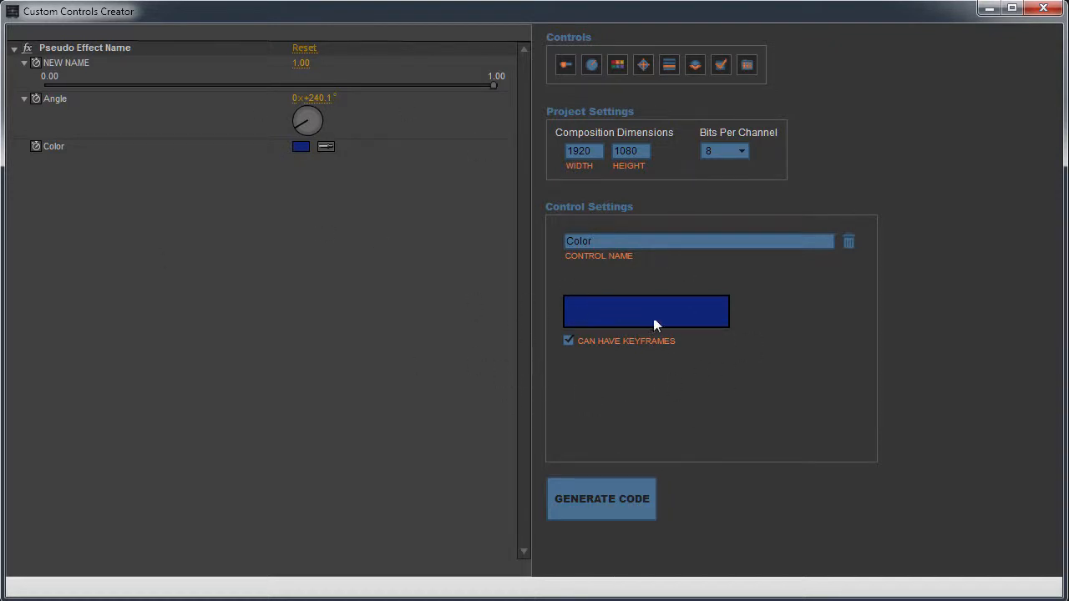
Toggle the Color control's keyframe option off and on repeatedly, leaving it enabled.
left_click(572, 343)
left_click(572, 343)
left_click(572, 344)
left_click(572, 344)
Add a Point control below the color and set both its X and Y percent to .25.
left_click_drag(641, 63, 299, 254)
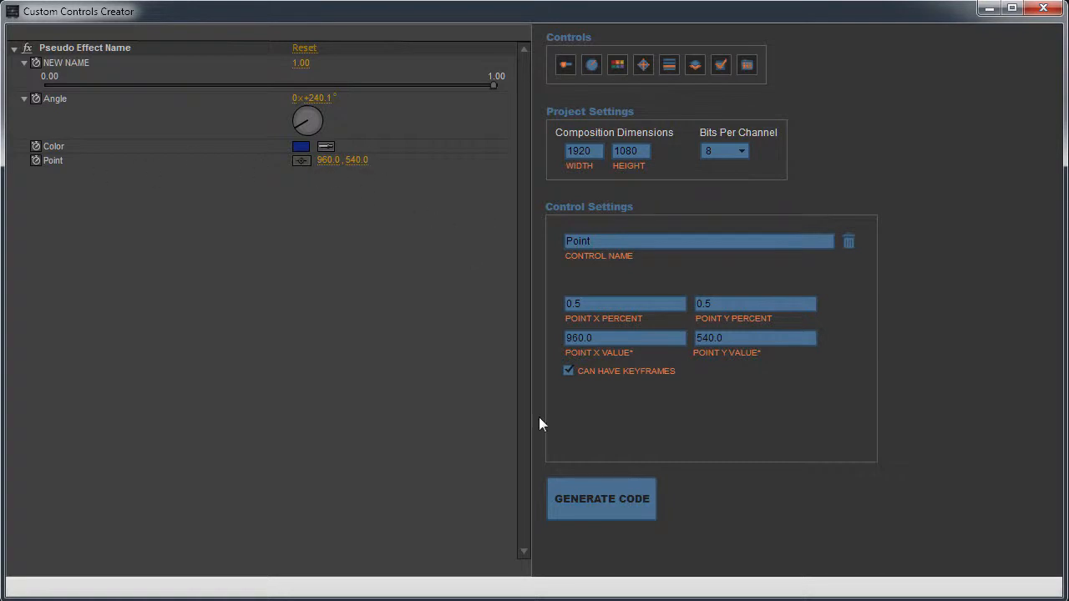
left_click(329, 166)
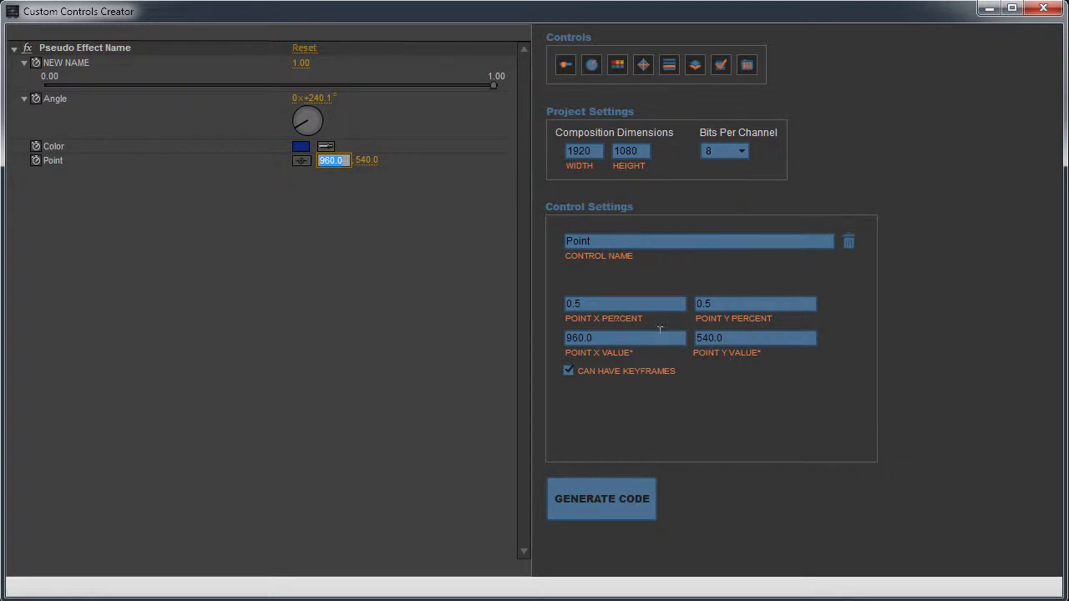
left_click_drag(594, 303, 566, 304)
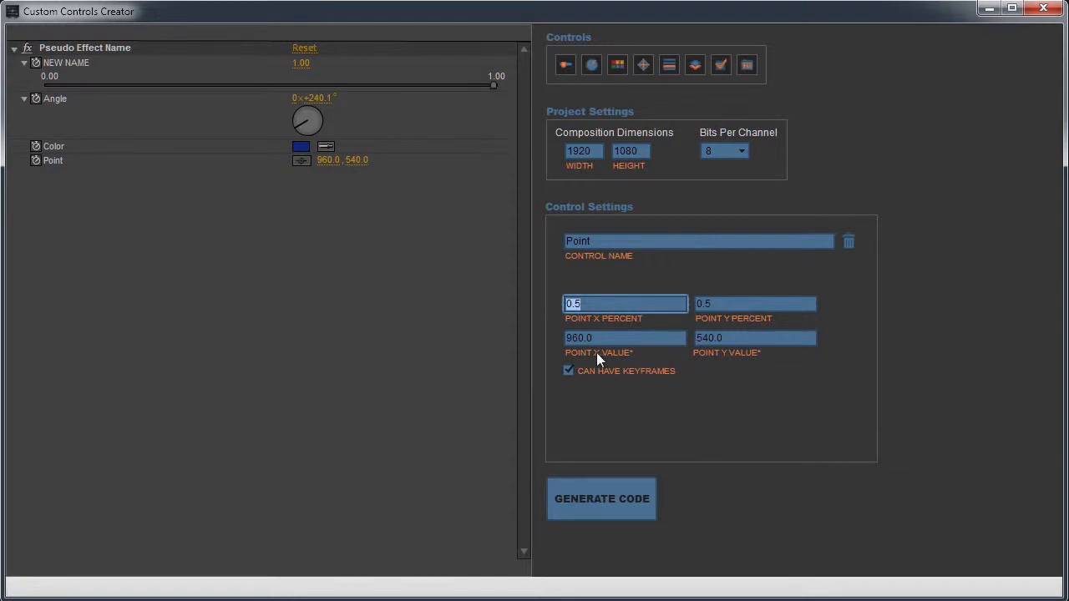
type(".25")
key("Tab")
type(".25")
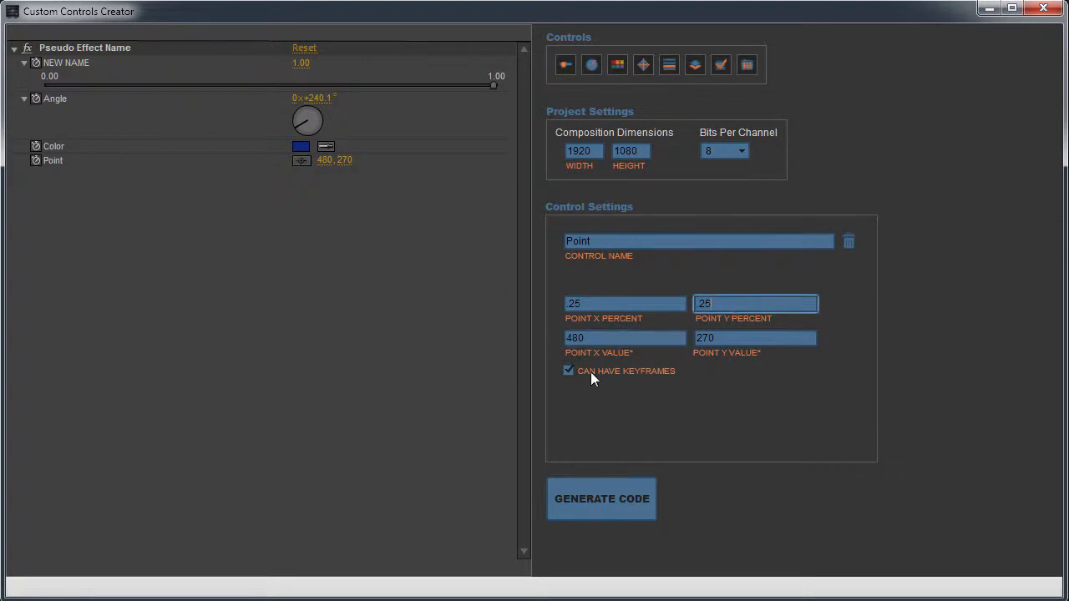
left_click_drag(727, 340, 702, 339)
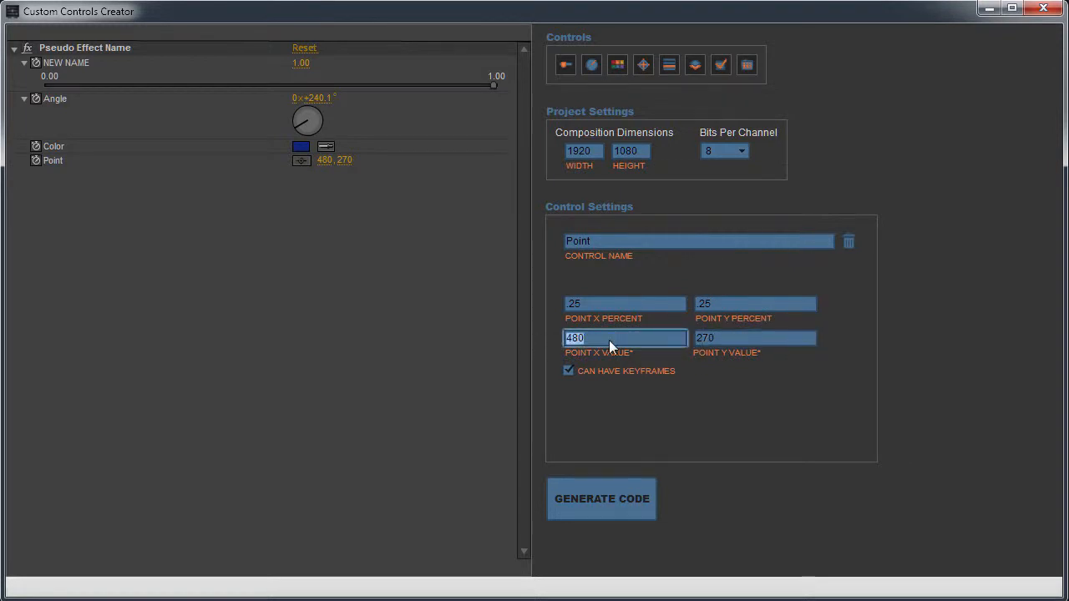
left_click(572, 342)
left_click_drag(572, 341, 590, 338)
left_click(561, 307)
left_click(738, 305)
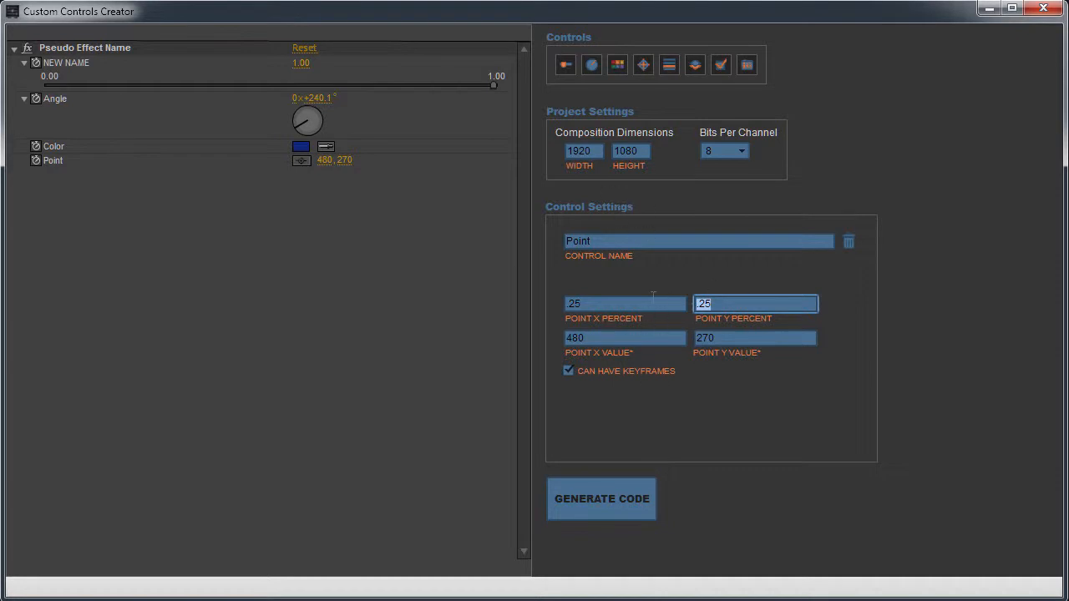
left_click_drag(598, 305, 540, 312)
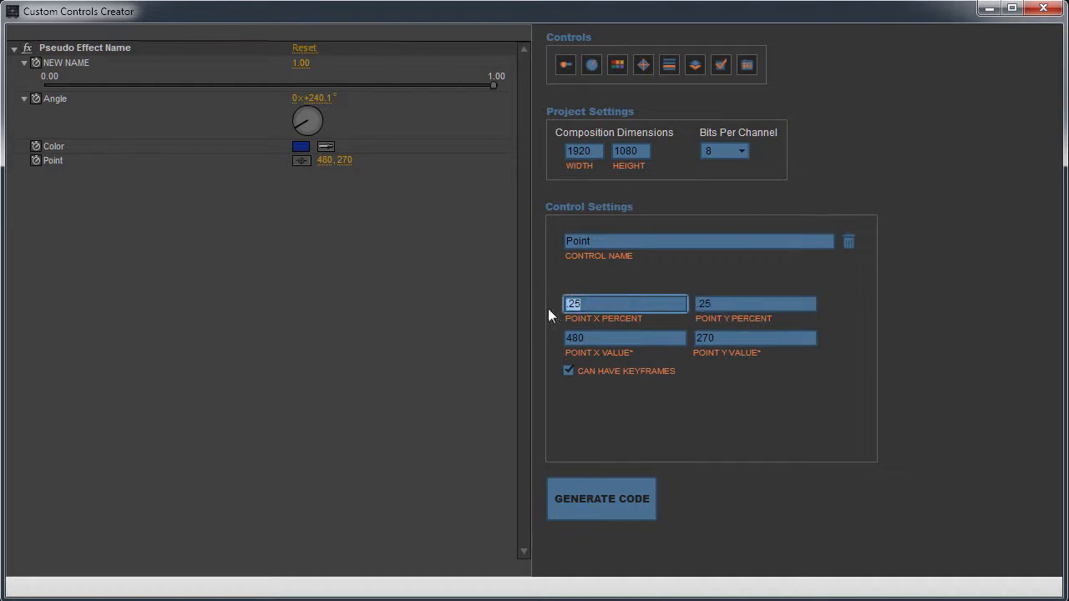
Add a Popup control below the point control and check the options in its list.
left_click(714, 306)
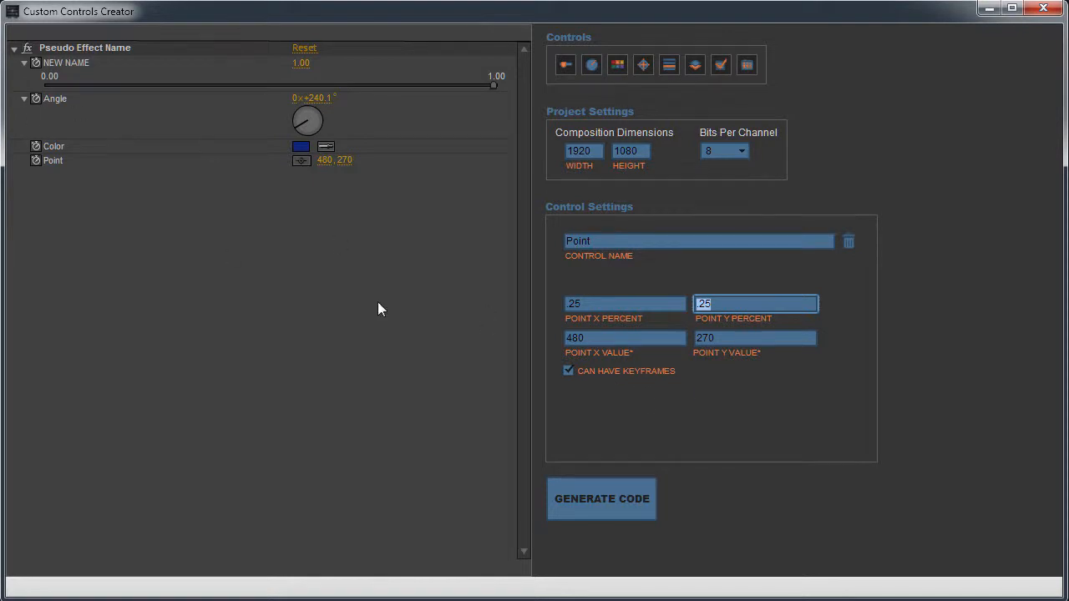
left_click(671, 67)
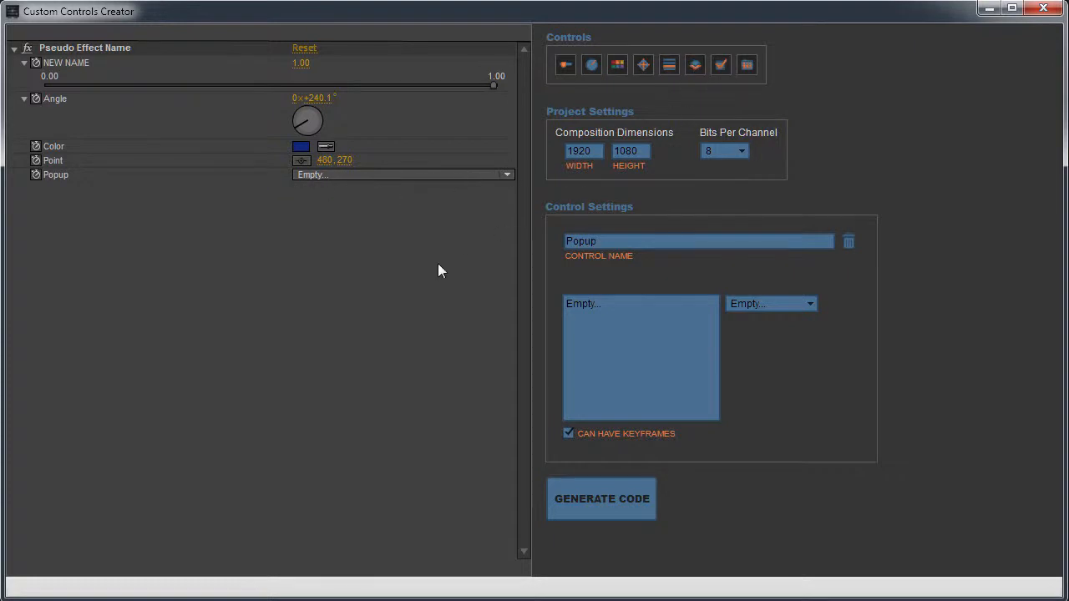
left_click(395, 176)
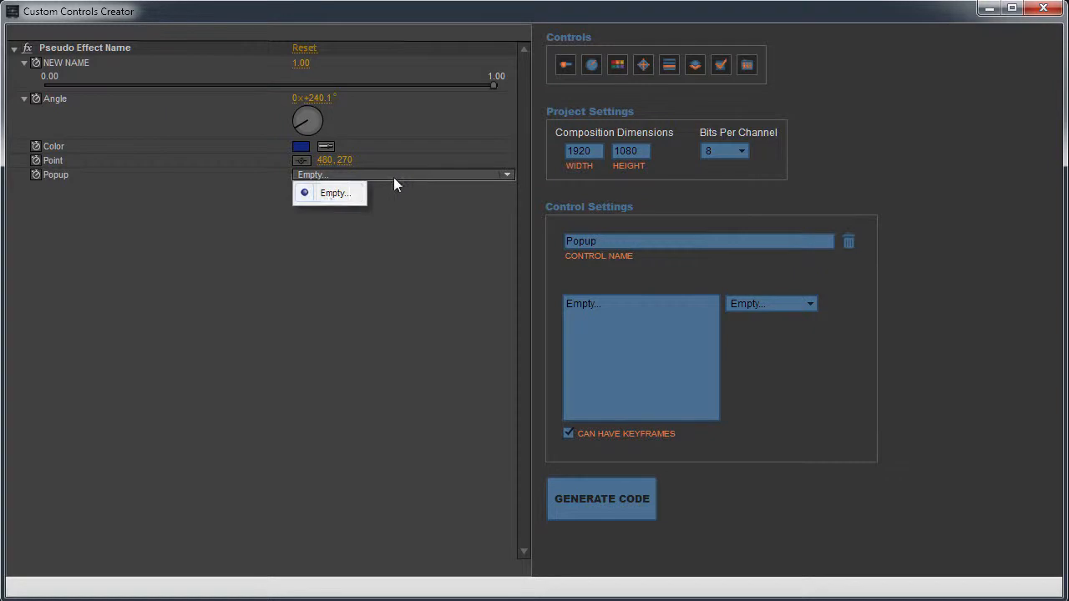
left_click(437, 177)
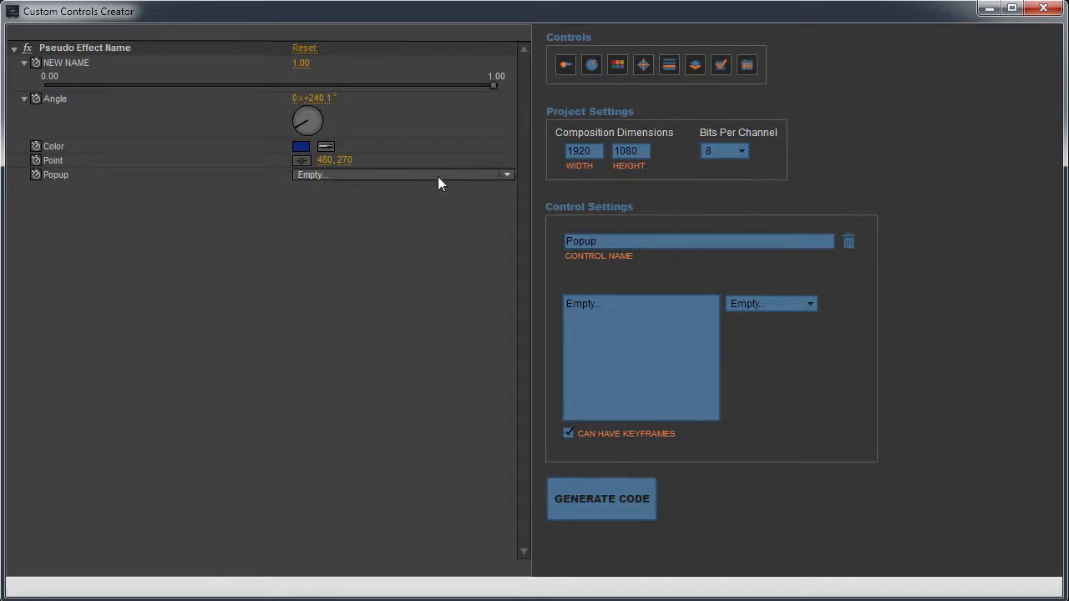
left_click(438, 176)
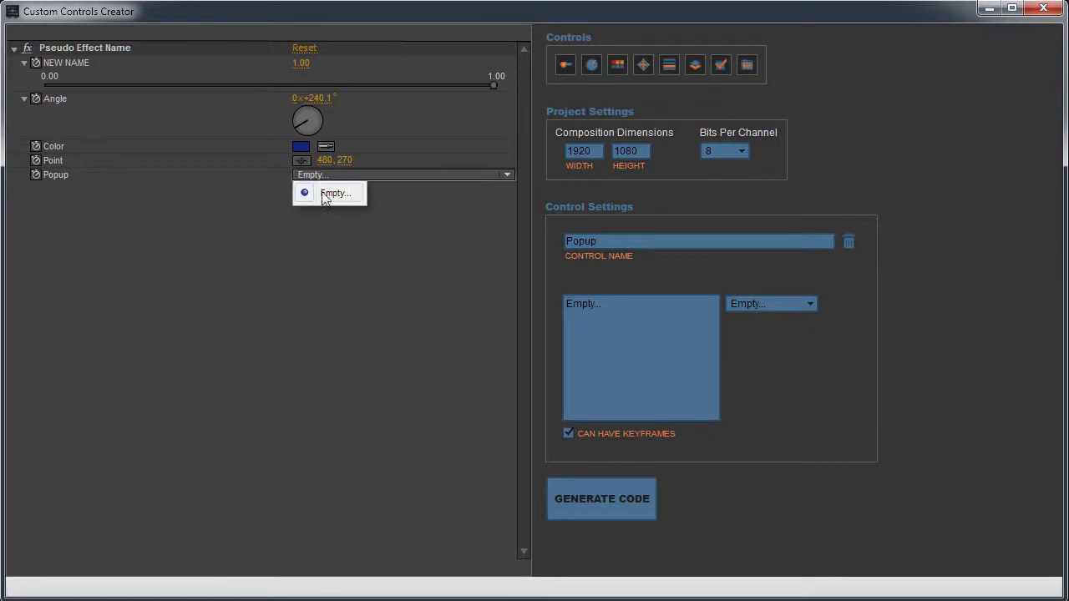
left_click(424, 174)
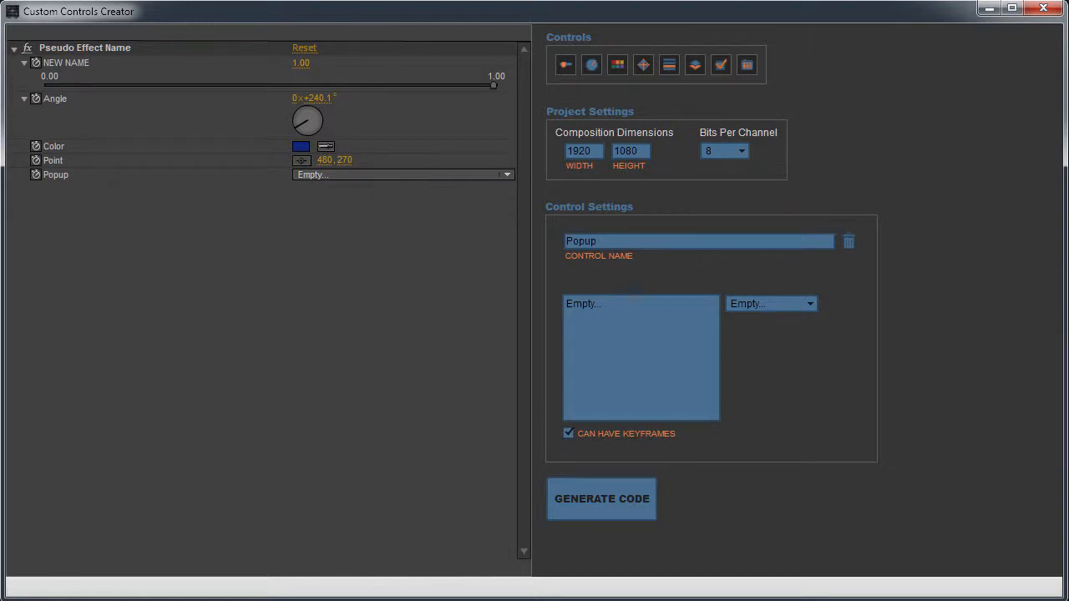
Set the Popup control's entries to One, Two, Three, checking its option list as entries are added.
left_click(633, 308)
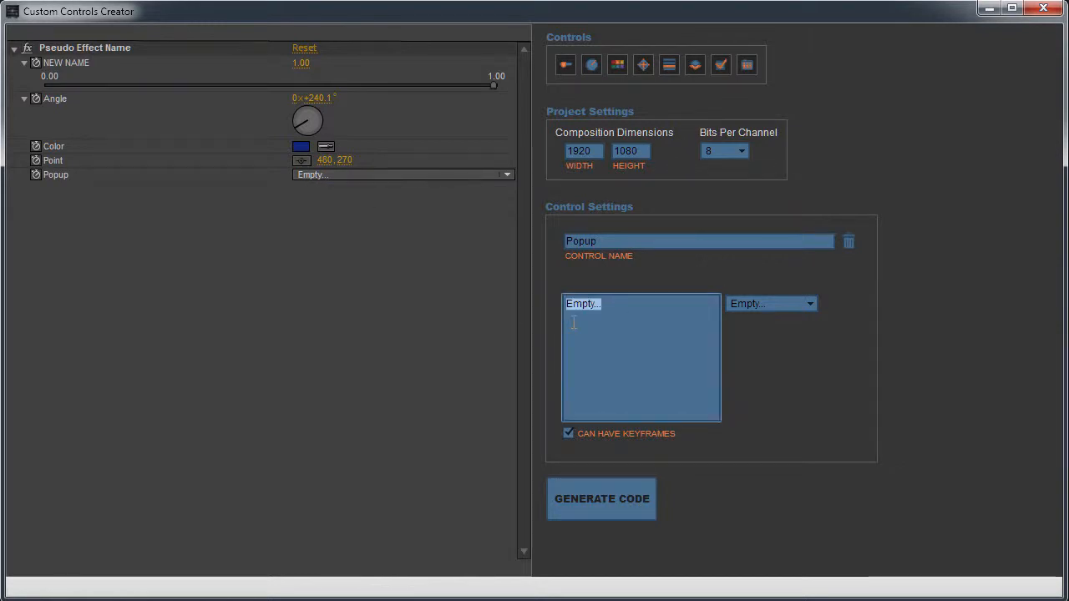
type("One")
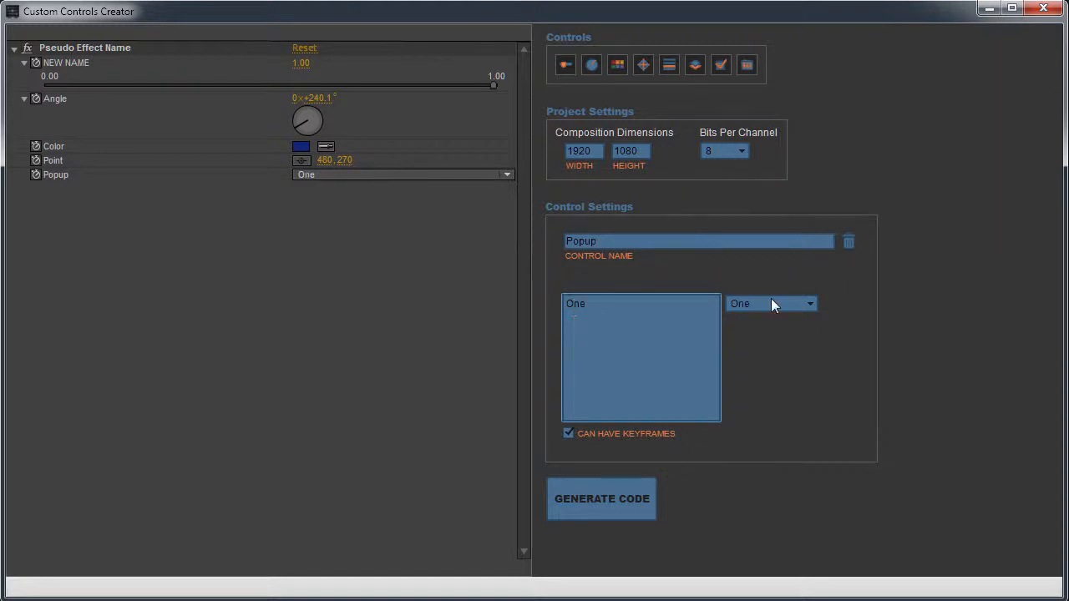
left_click(771, 306)
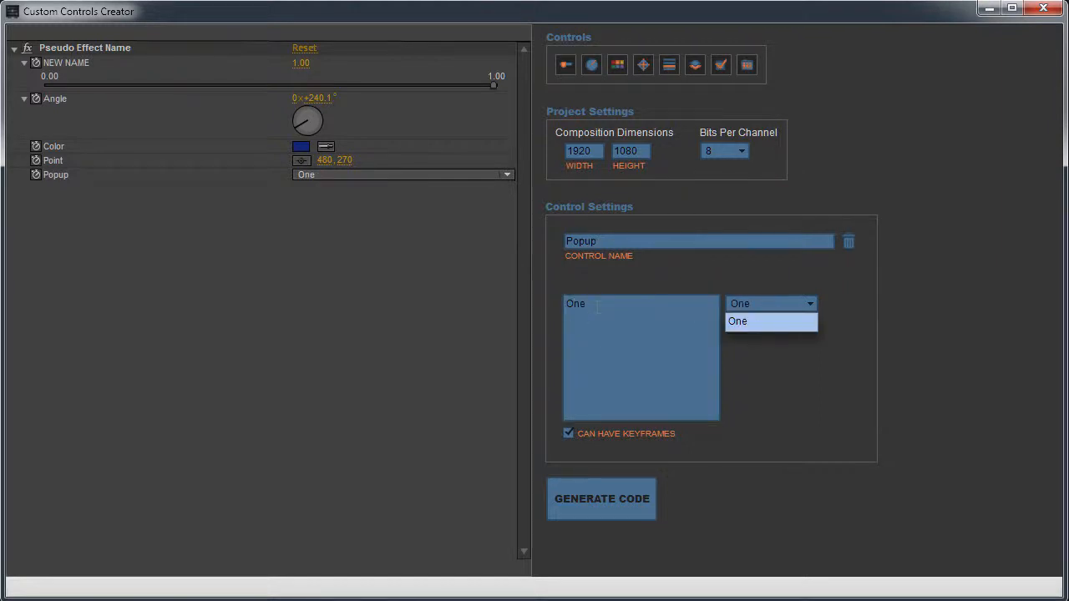
left_click(649, 319)
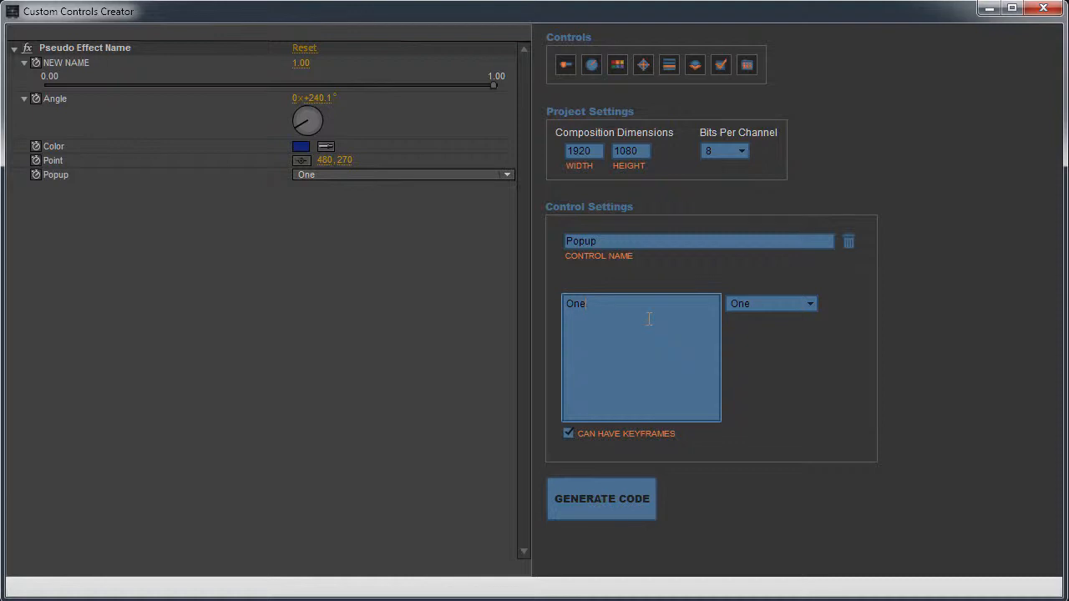
type(", Two")
left_click(430, 176)
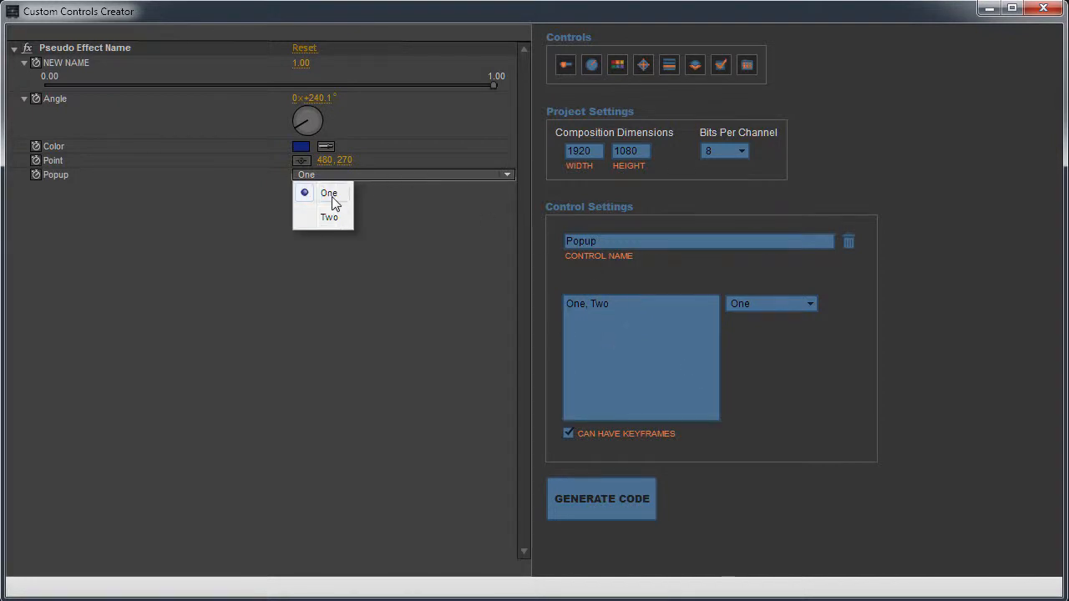
left_click(611, 301)
type(", Three")
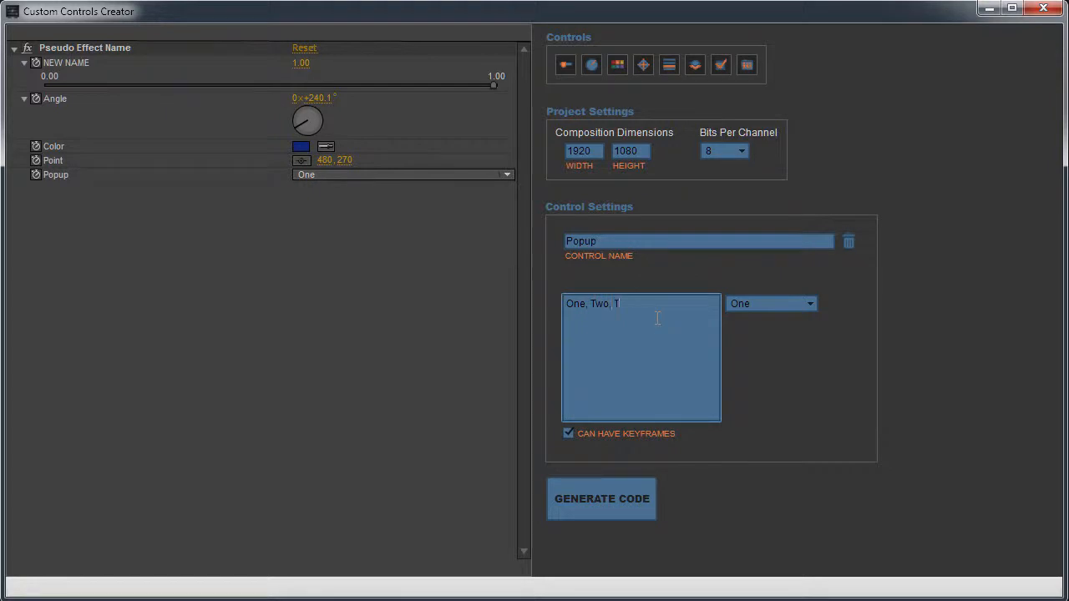
left_click(376, 175)
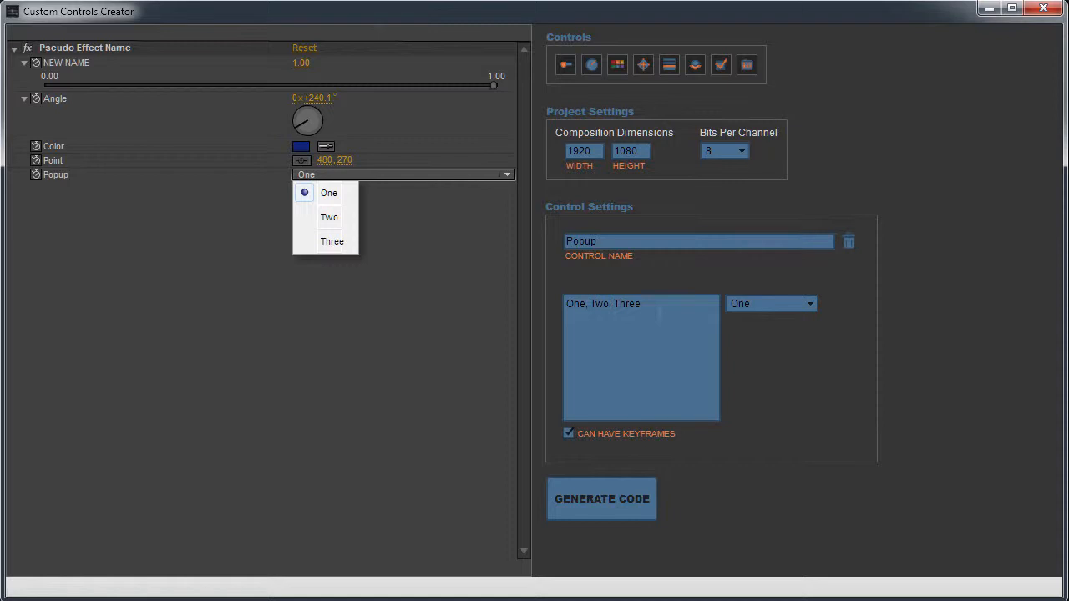
left_click(660, 314)
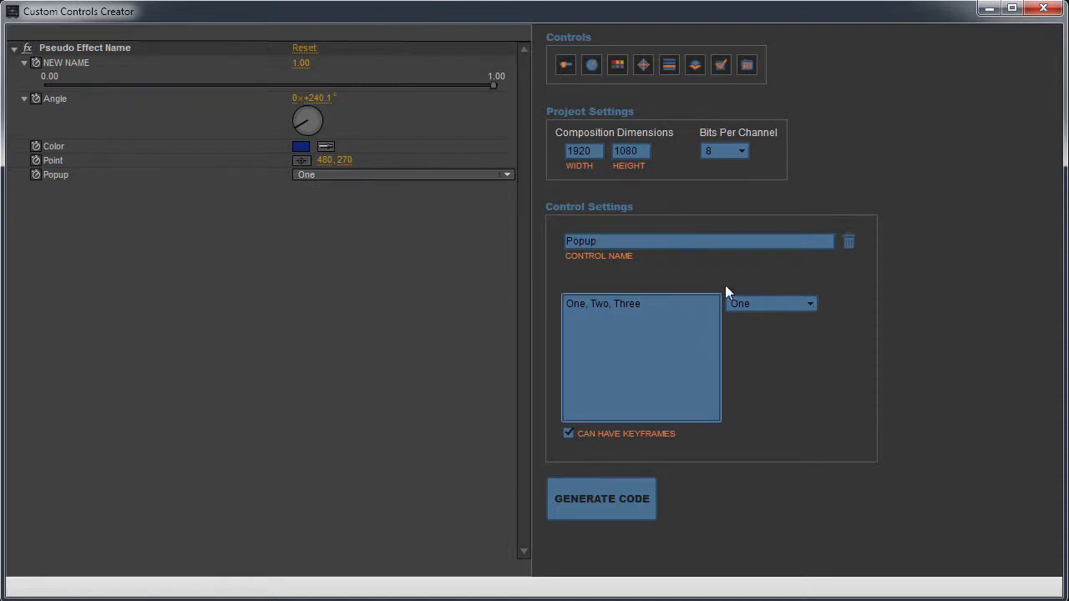
Check the popup's option lists and set its default entry to Three.
left_click(803, 306)
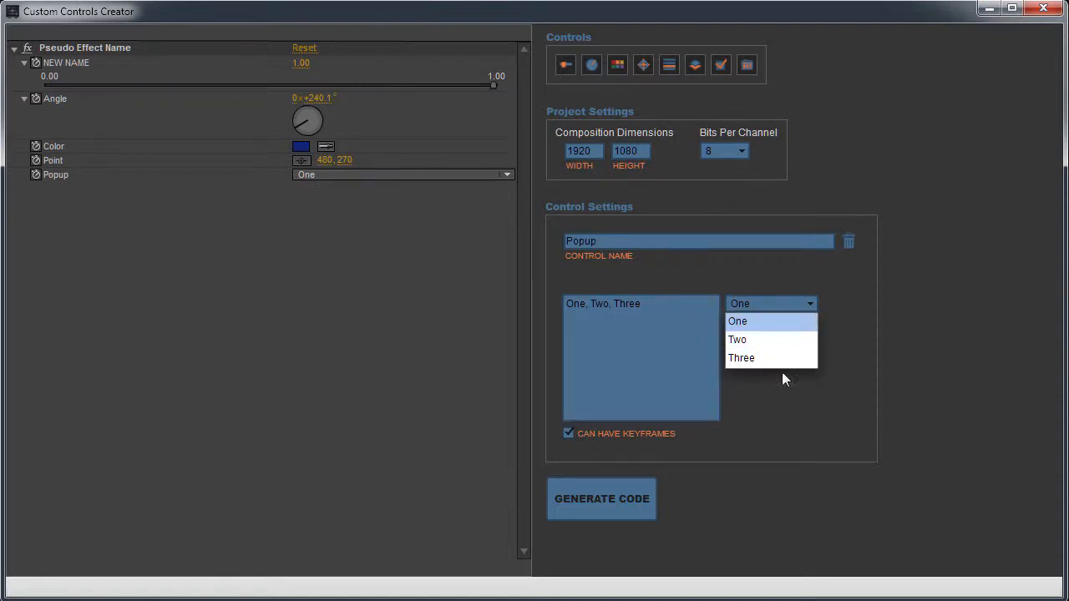
left_click(848, 331)
left_click(473, 175)
left_click(448, 199)
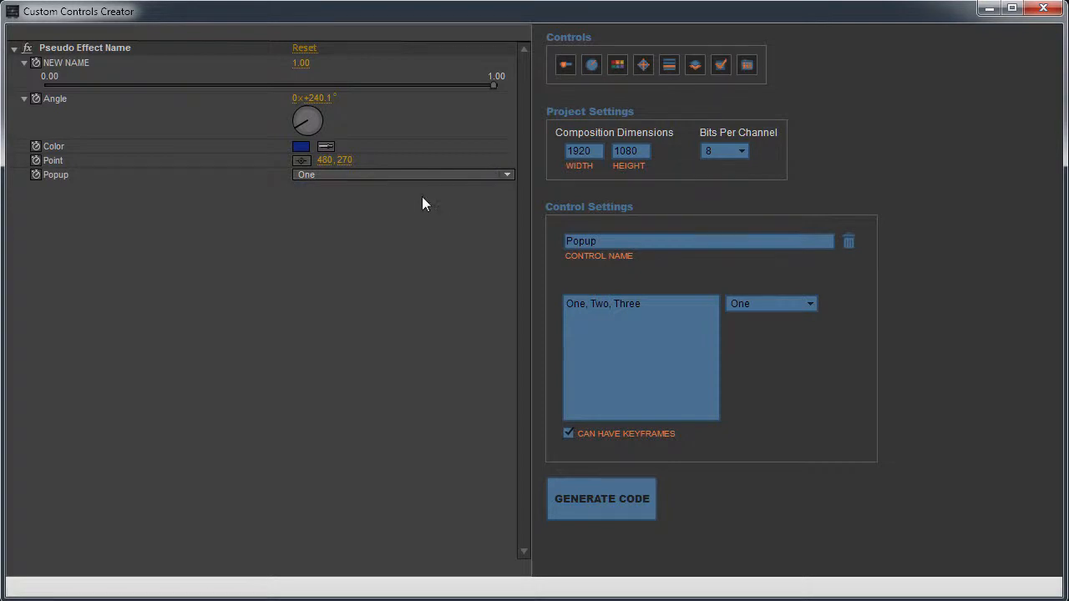
left_click(795, 304)
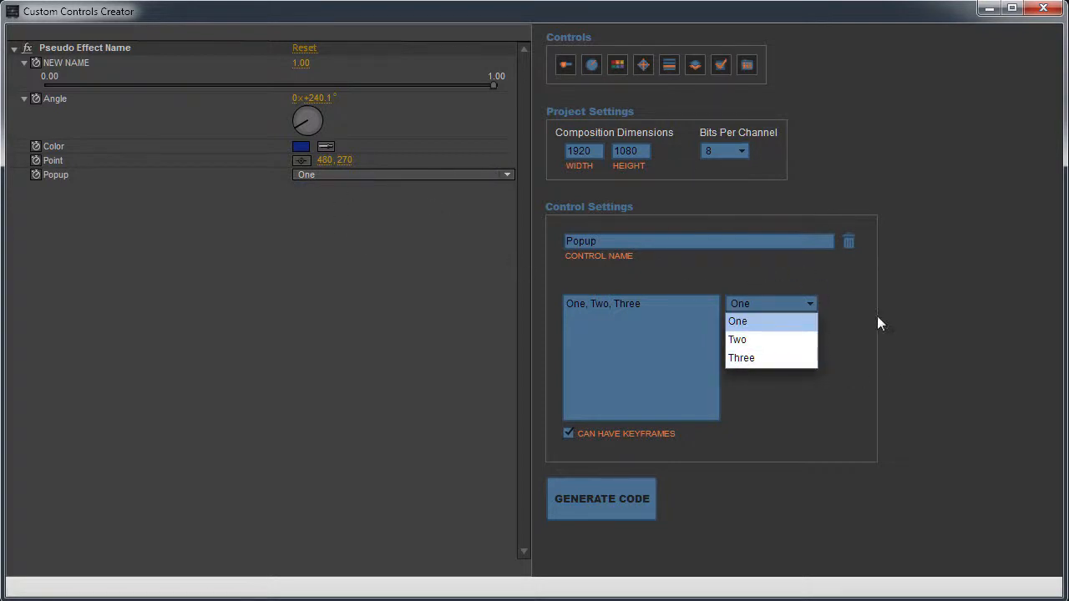
left_click(854, 277)
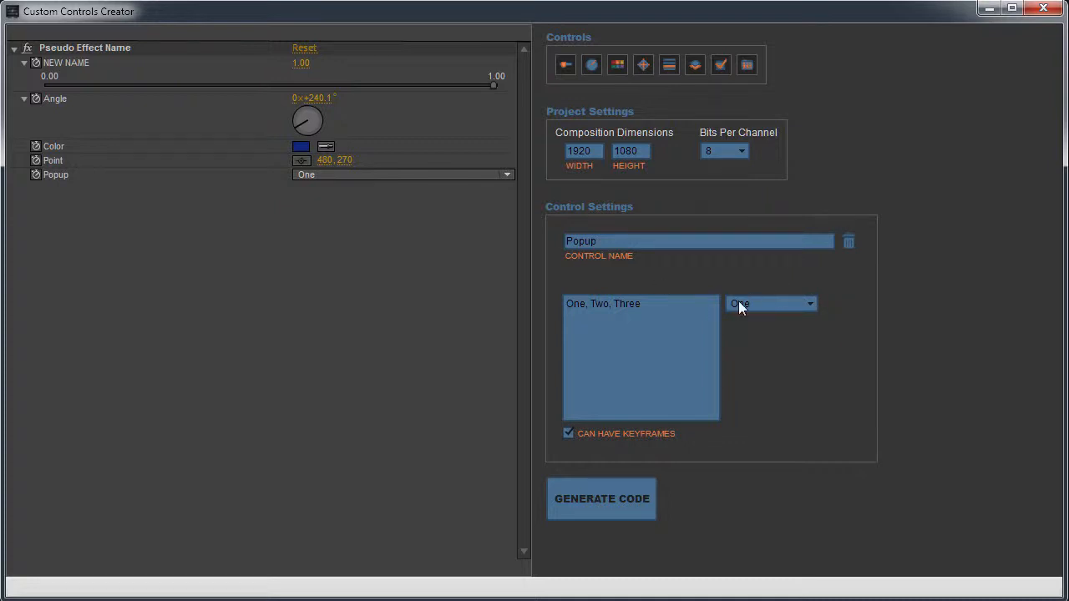
left_click(778, 307)
left_click(777, 359)
Replace the Popup control's entries with 1, 2, 3.
left_click(674, 309)
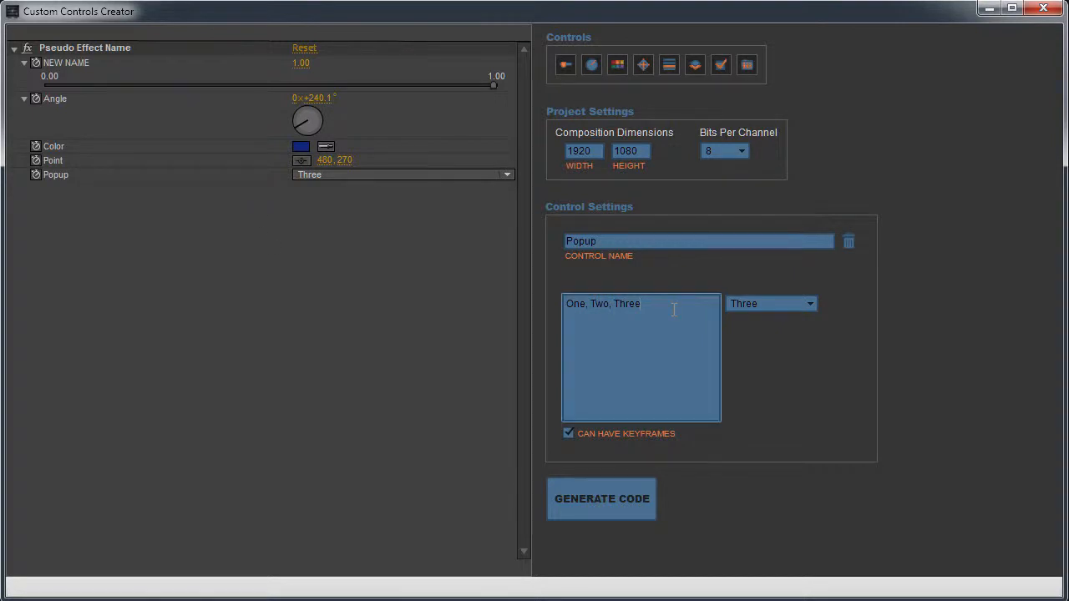
left_click_drag(674, 309, 530, 306)
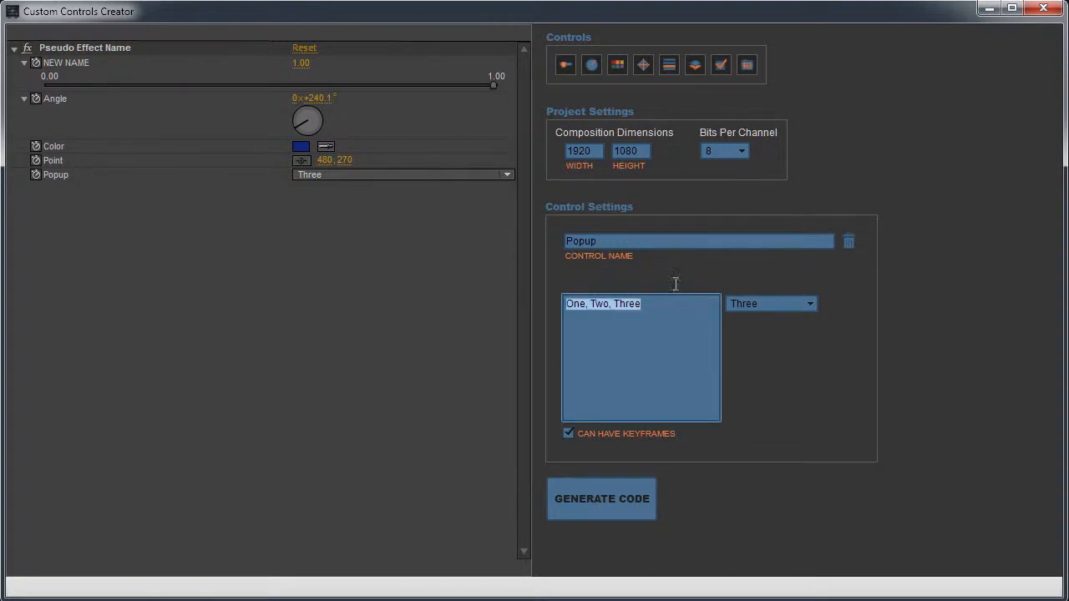
left_click_drag(668, 303, 527, 308)
type("1, 2, 3")
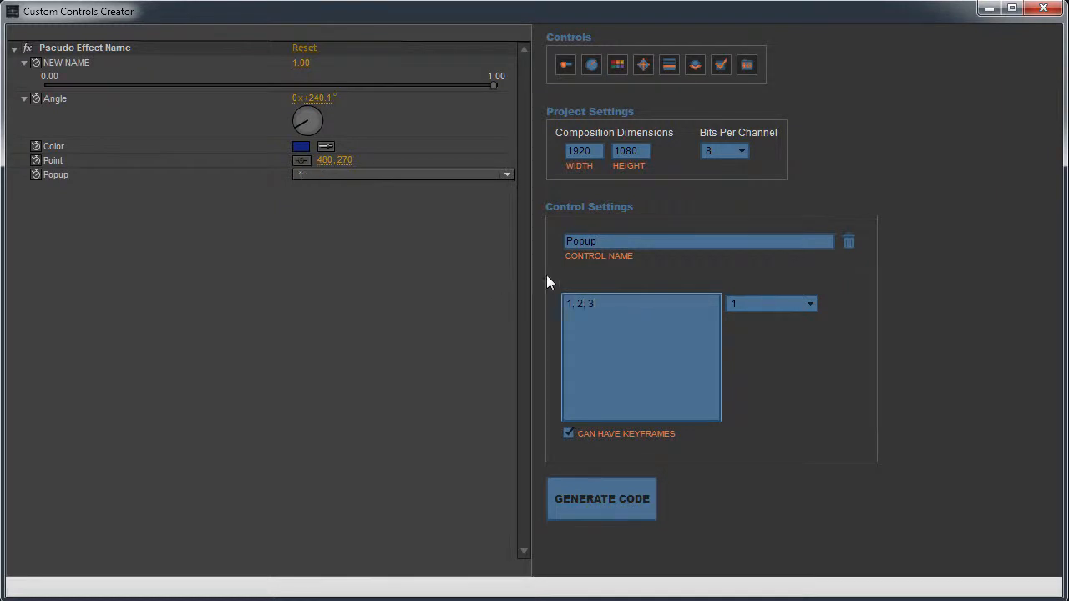
Replace the Popup control's entries with One, Two, Three, Four, Five and set its default to Three.
key("ctrl+a")
type("One, Two, Three, Four, Five")
key("ctrl+a")
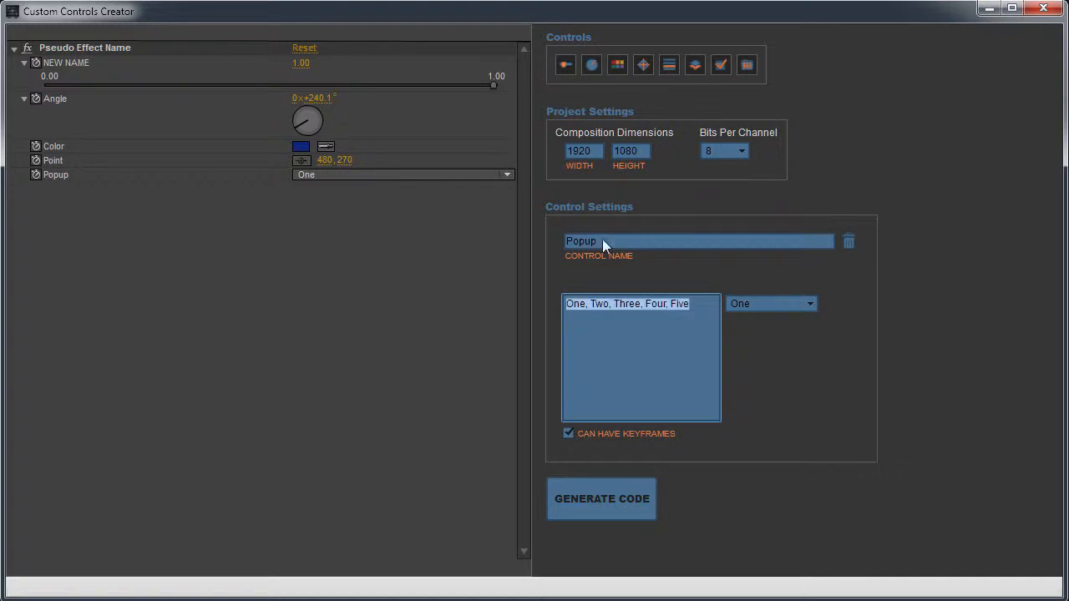
left_click(425, 173)
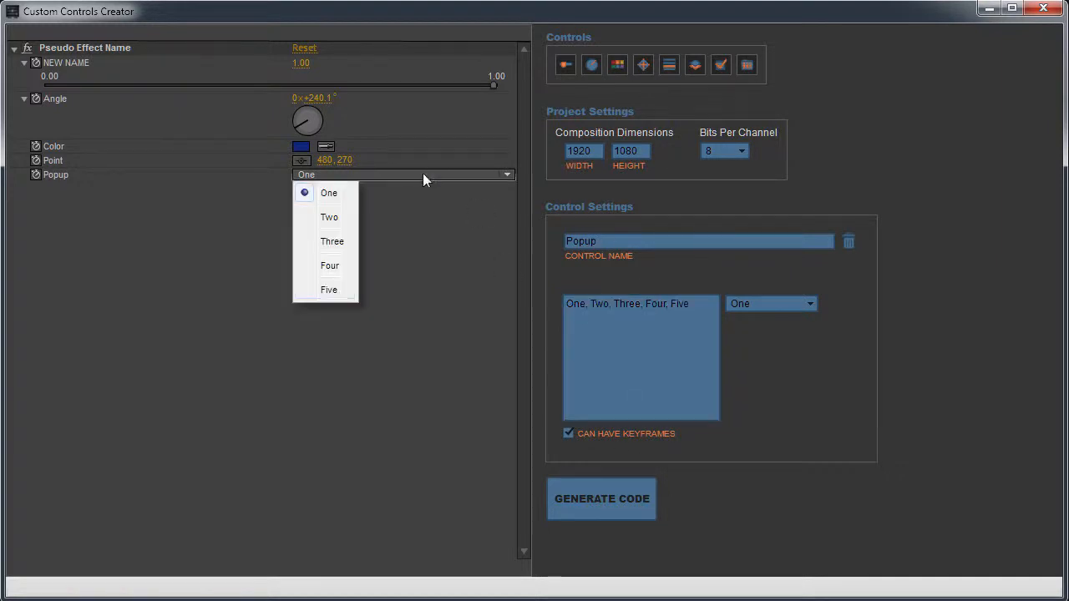
left_click(331, 240)
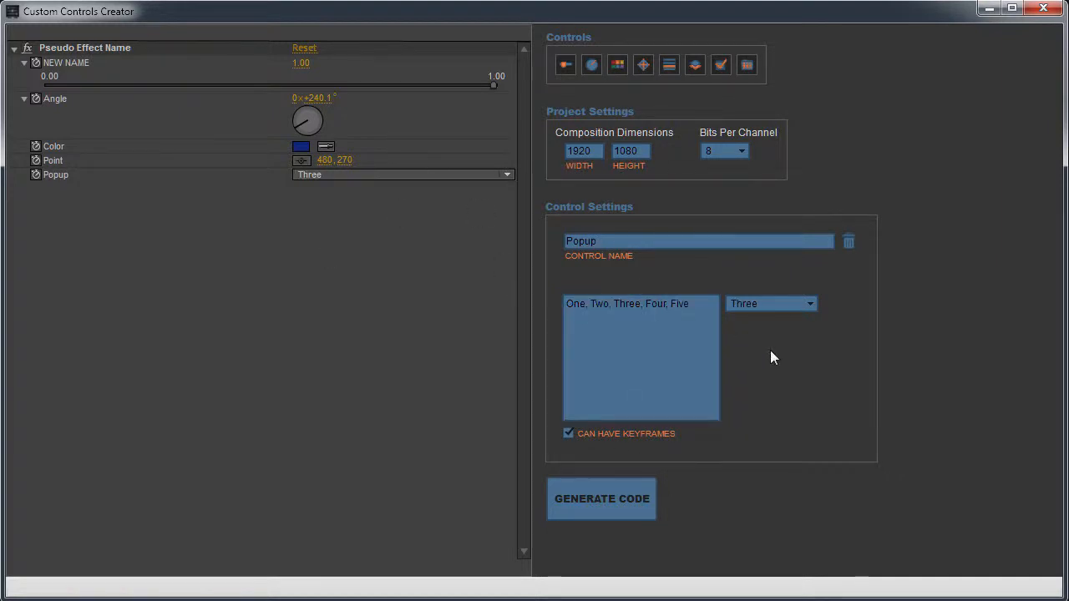
Add a Layer control below the popup and set it to Default To None.
left_click(695, 63)
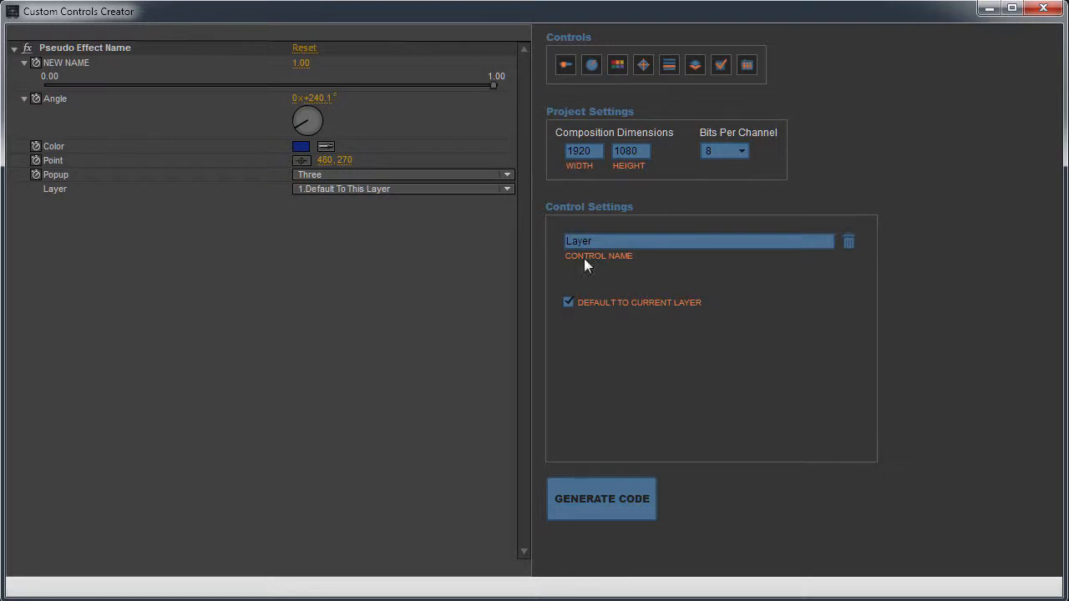
left_click(368, 190)
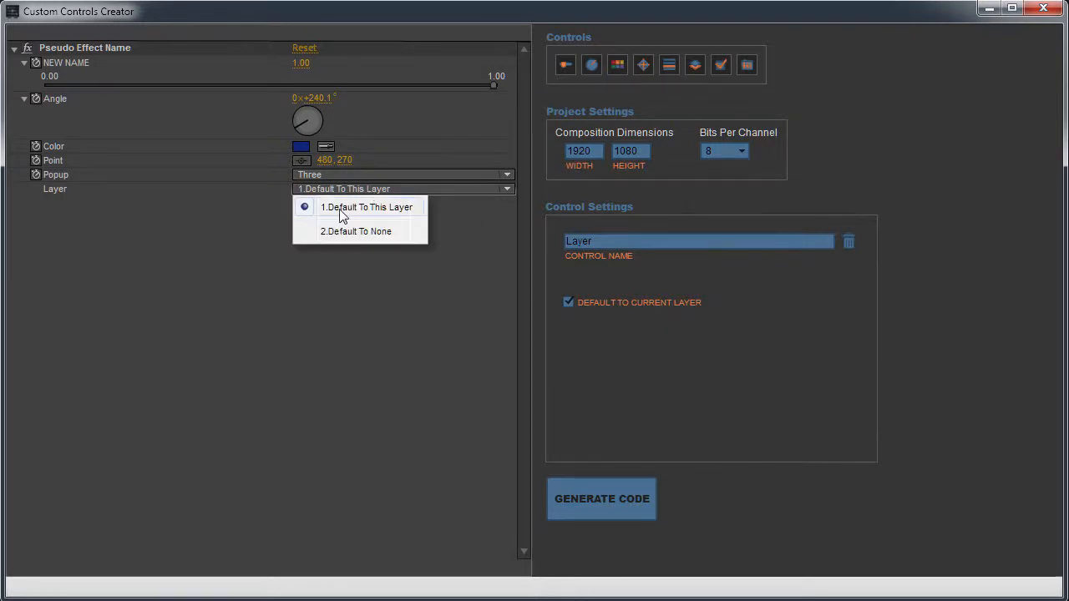
left_click(354, 233)
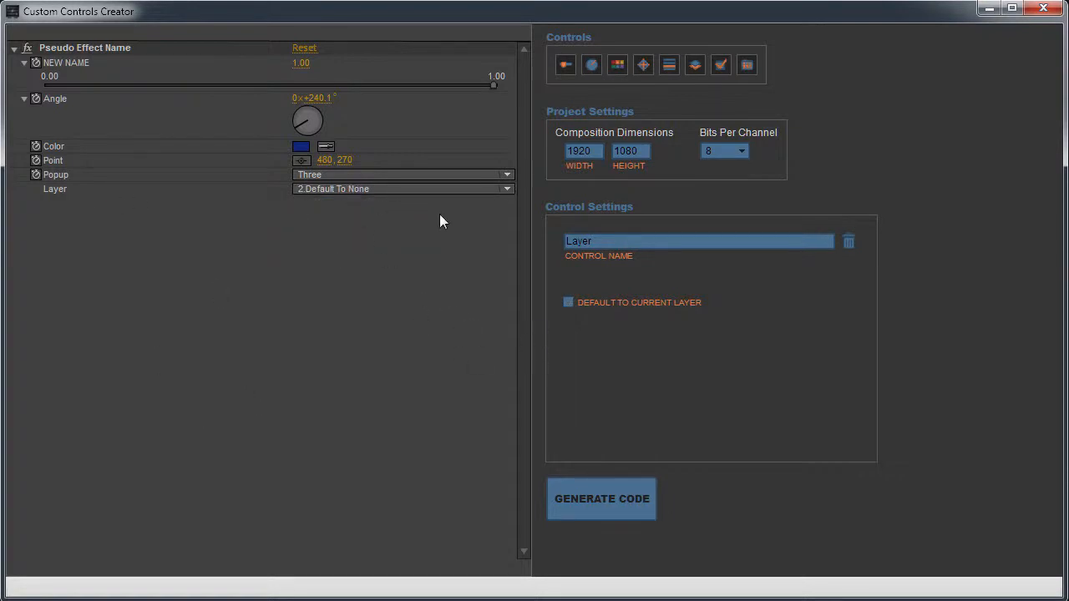
left_click(339, 191)
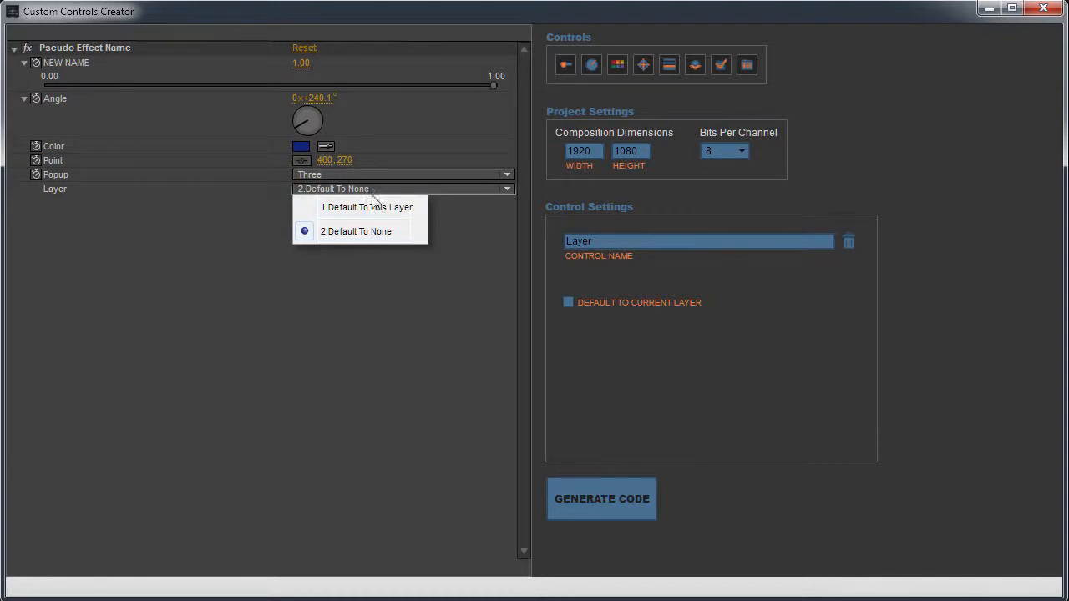
left_click(371, 313)
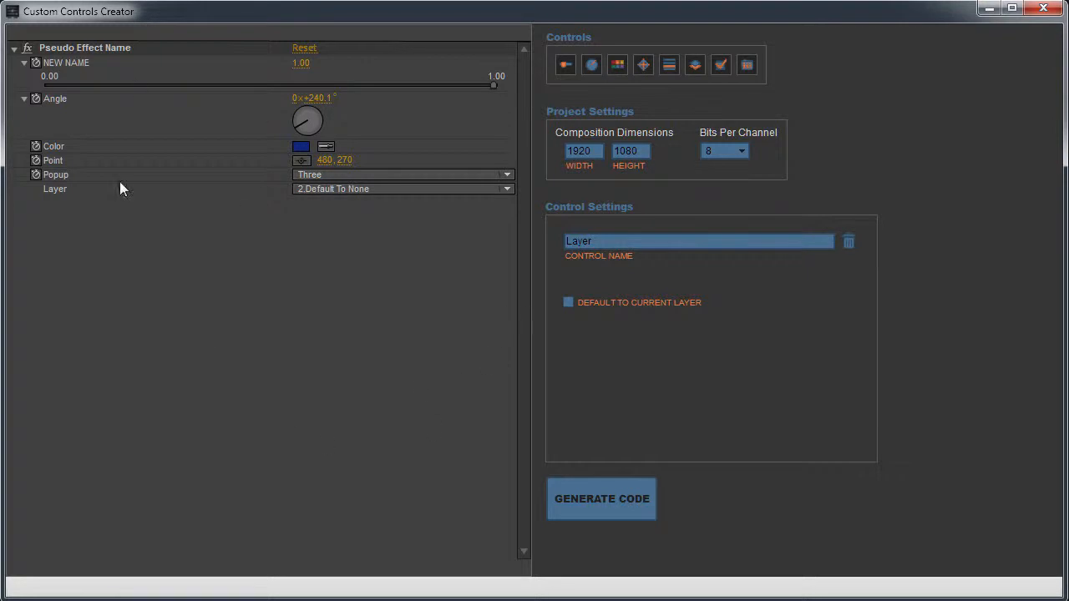
Set the Layer control back to Default To This Layer.
left_click(452, 190)
left_click(436, 188)
left_click(437, 188)
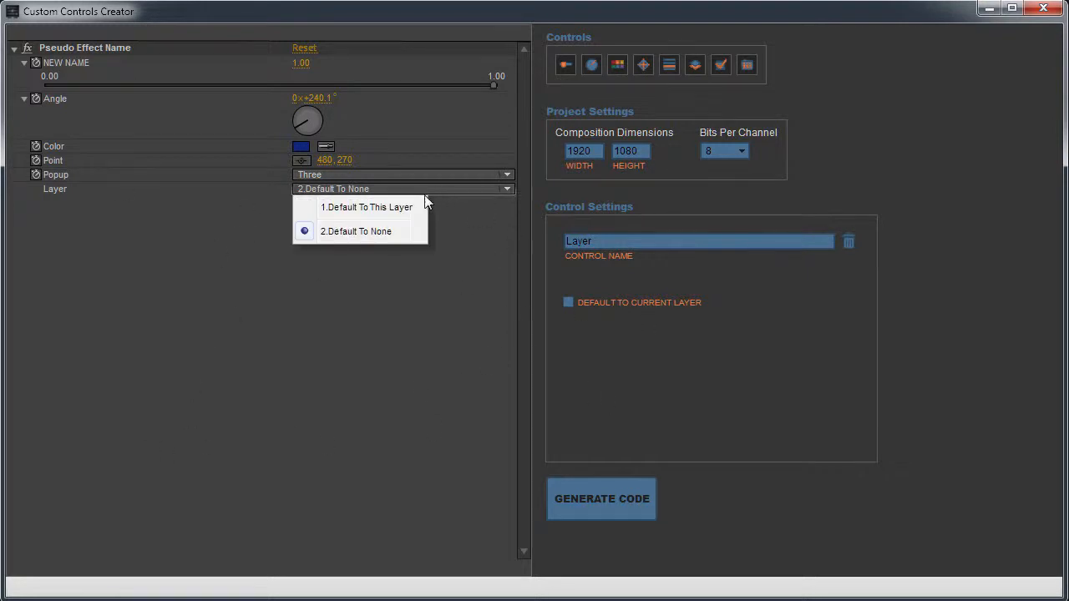
left_click(365, 231)
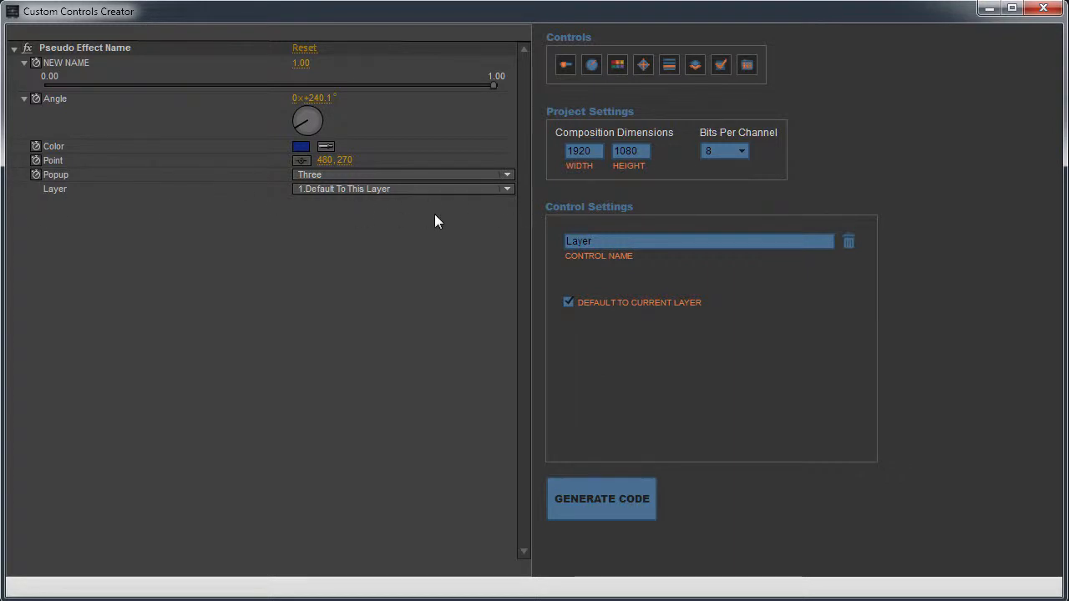
Add a Checkbox control below the layer and toggle its default and keyframe options, leaving default off and keyframes enabled.
left_click_drag(723, 65, 249, 259)
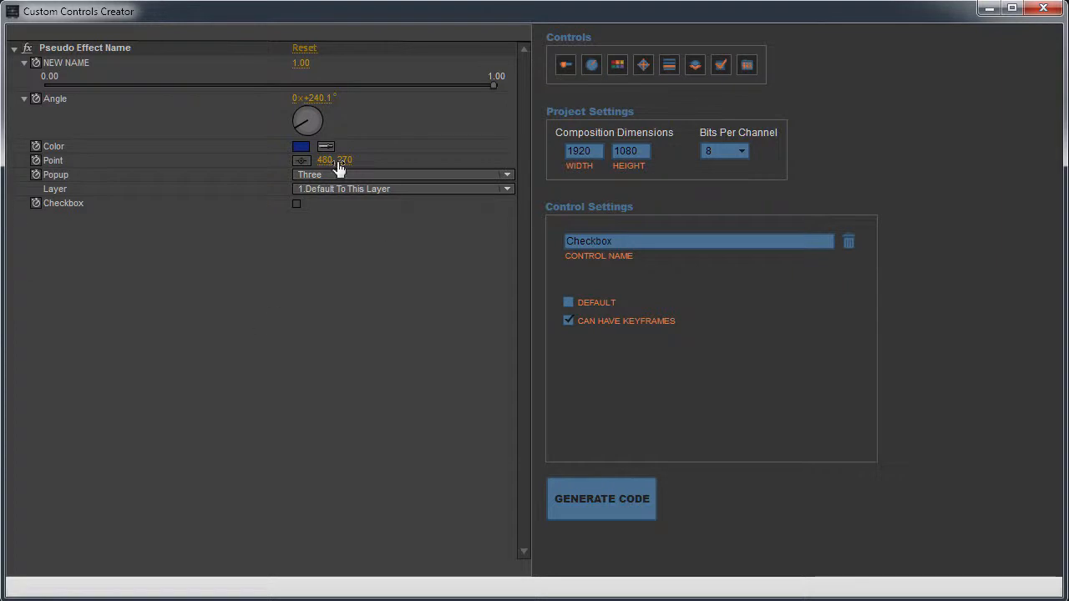
left_click(296, 206)
left_click(296, 204)
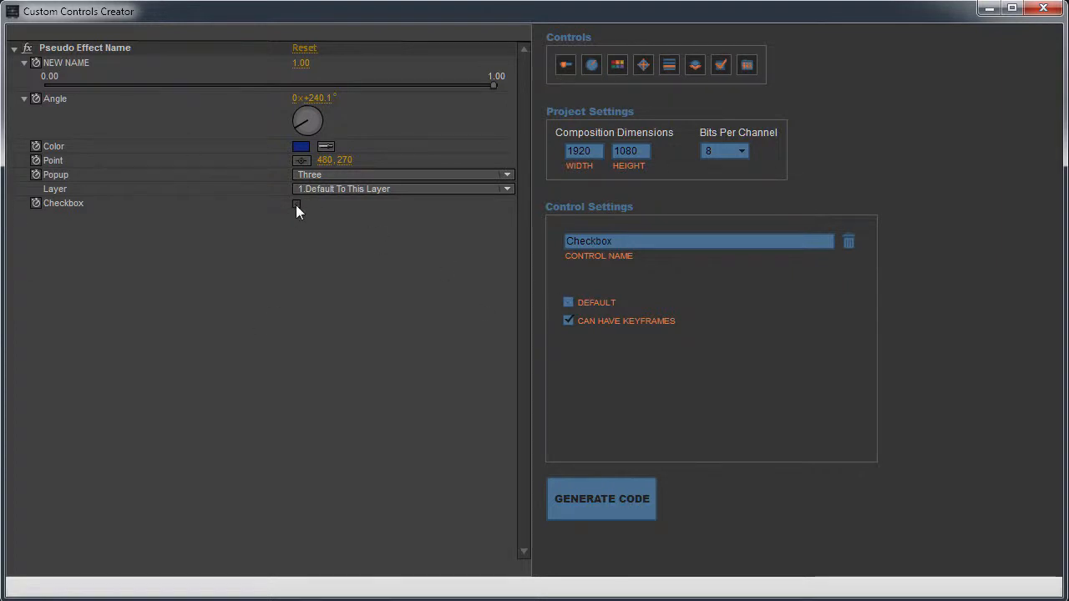
left_click(568, 302)
left_click(569, 303)
left_click(296, 204)
left_click(571, 321)
left_click(571, 322)
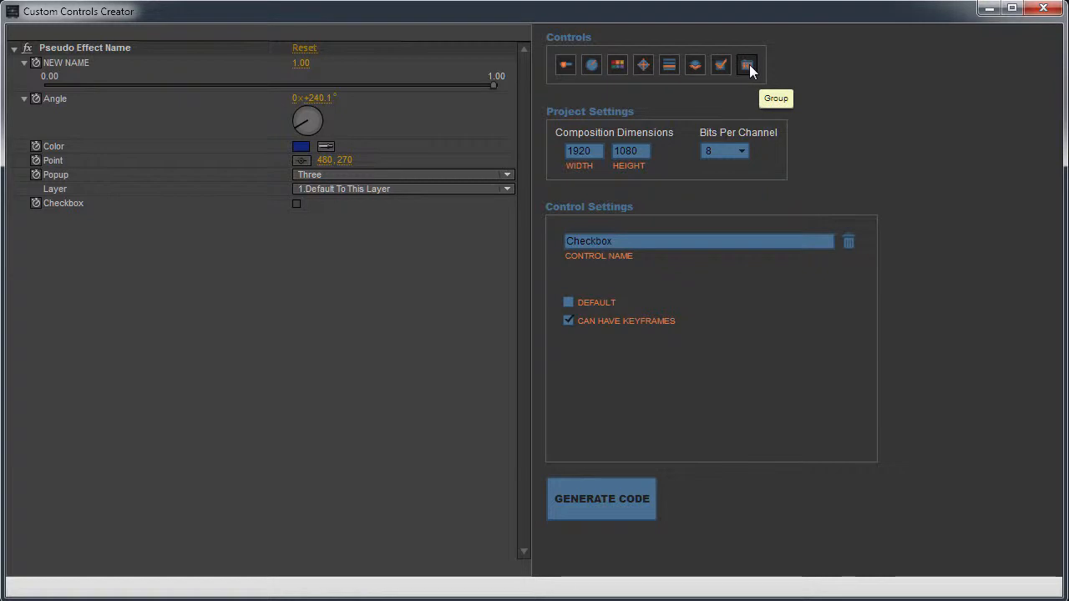
Add a Group control below the checkbox.
left_click_drag(749, 64, 157, 217)
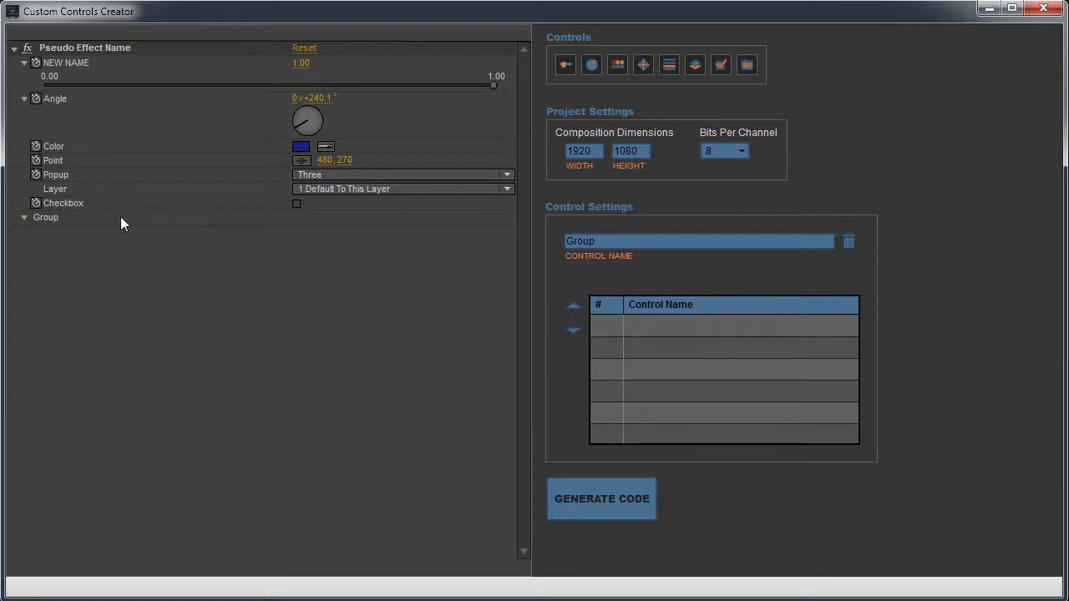
Add Slider, Color and Angle controls inside the group, and collapse and re-expand the group.
left_click(567, 65)
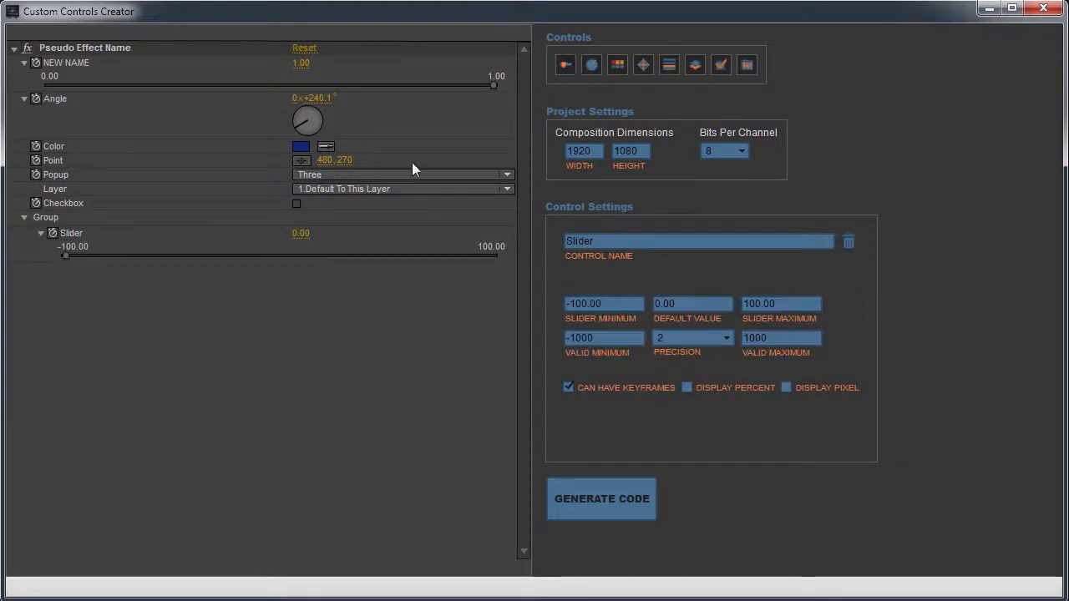
left_click(618, 64)
left_click(591, 64)
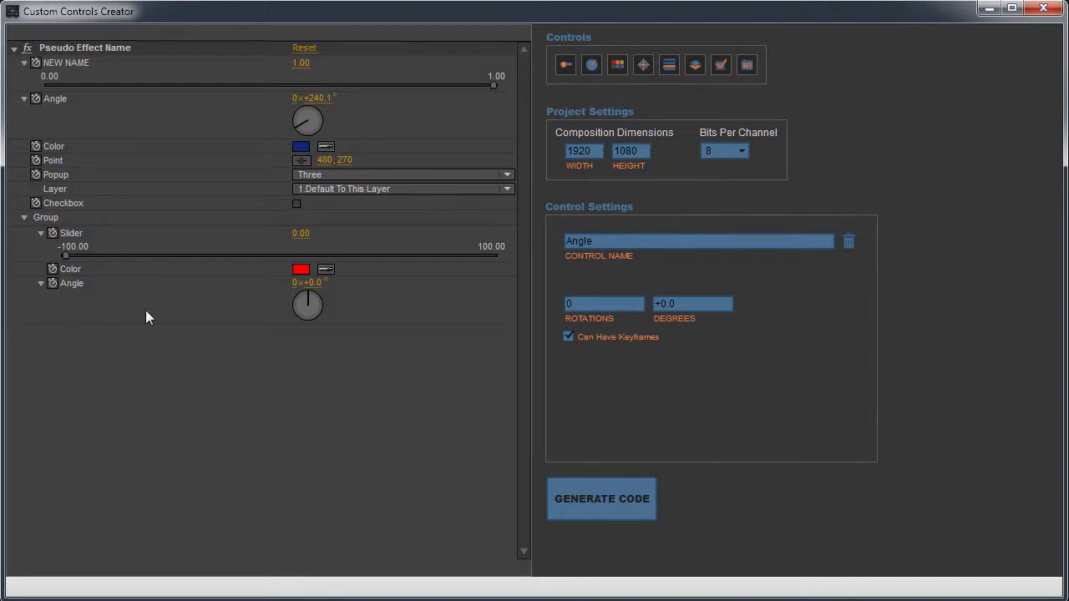
left_click(23, 218)
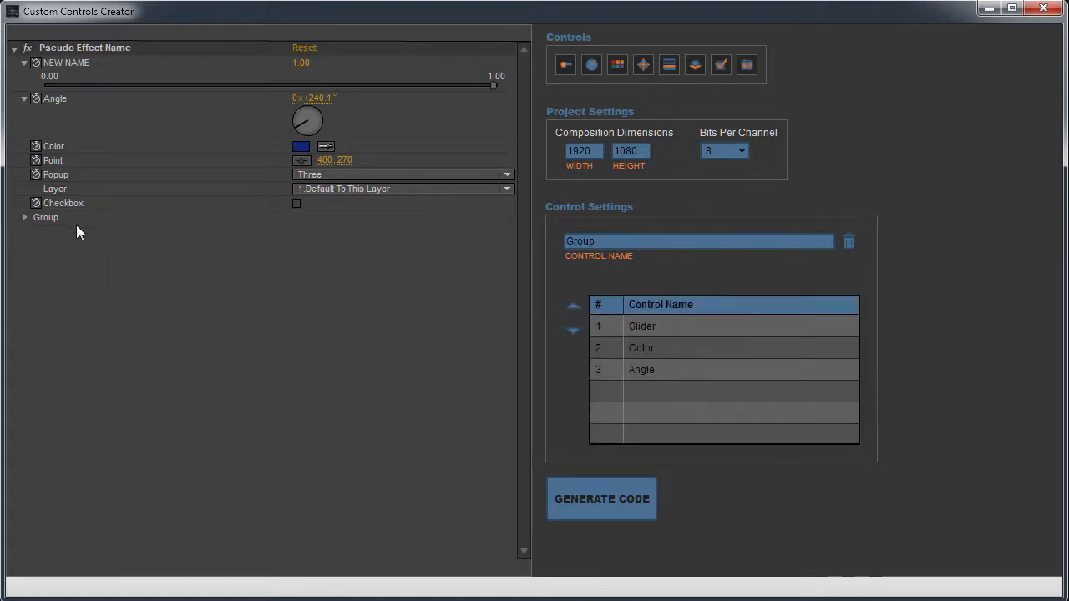
left_click(23, 218)
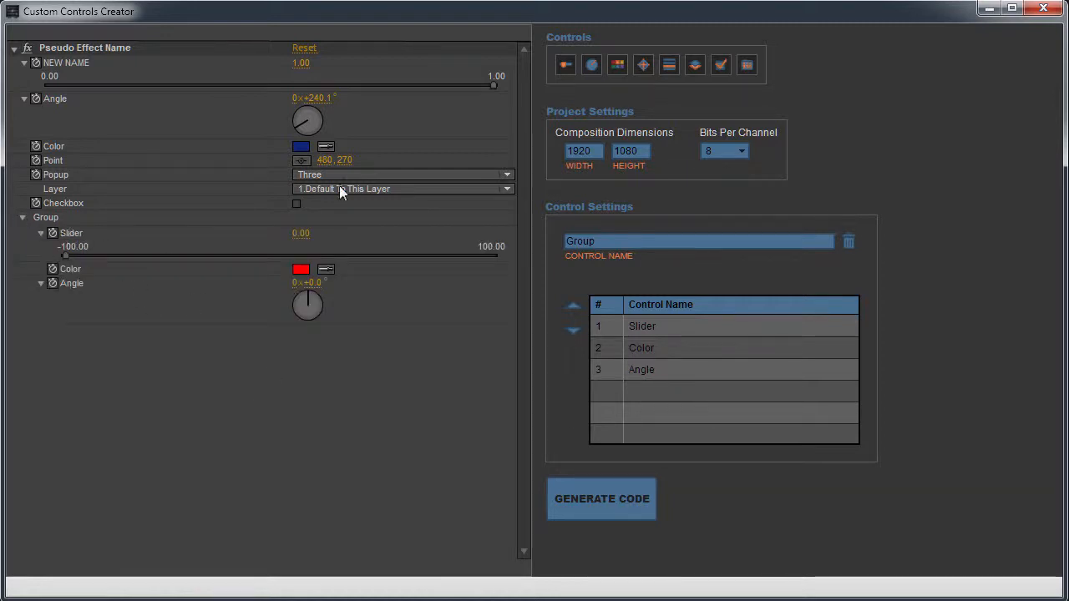
Add a Slider control outside the group at the end of the effect, and toggle the group closed and open.
left_click(177, 69)
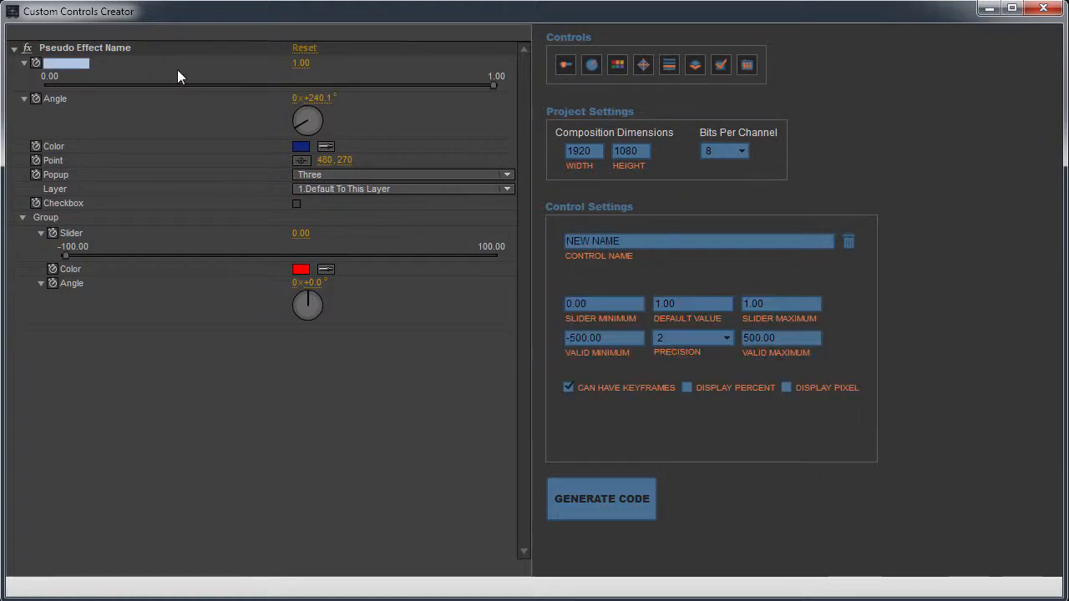
left_click(161, 101)
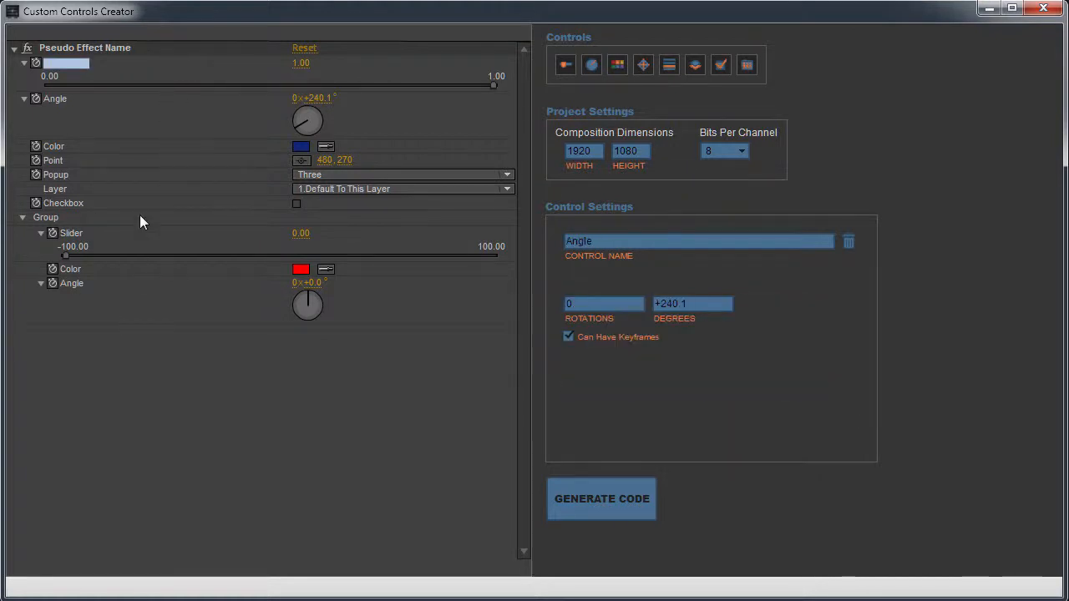
left_click(179, 65)
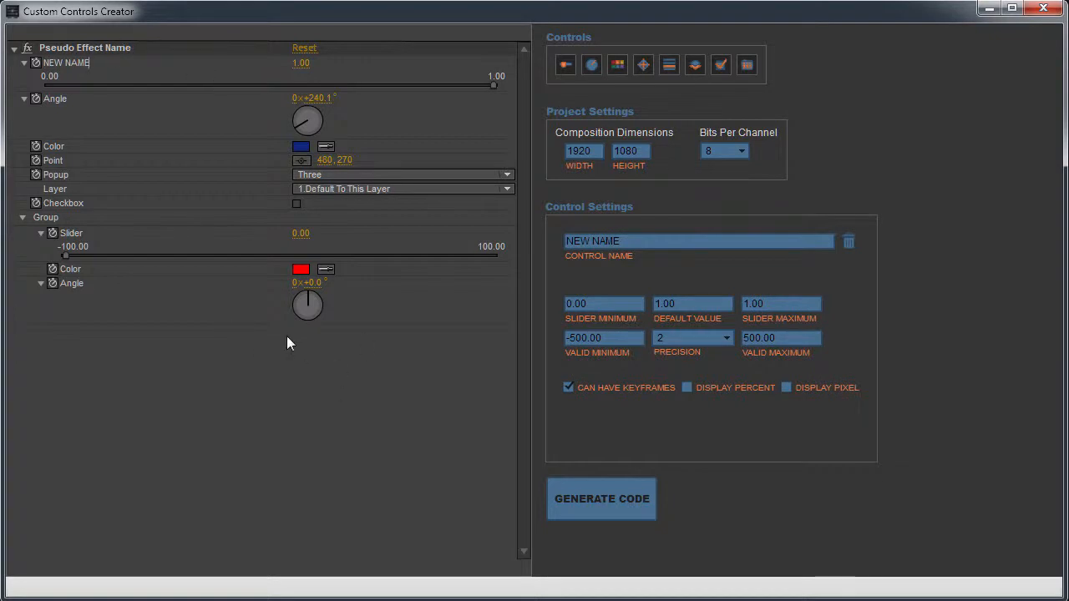
left_click(109, 50)
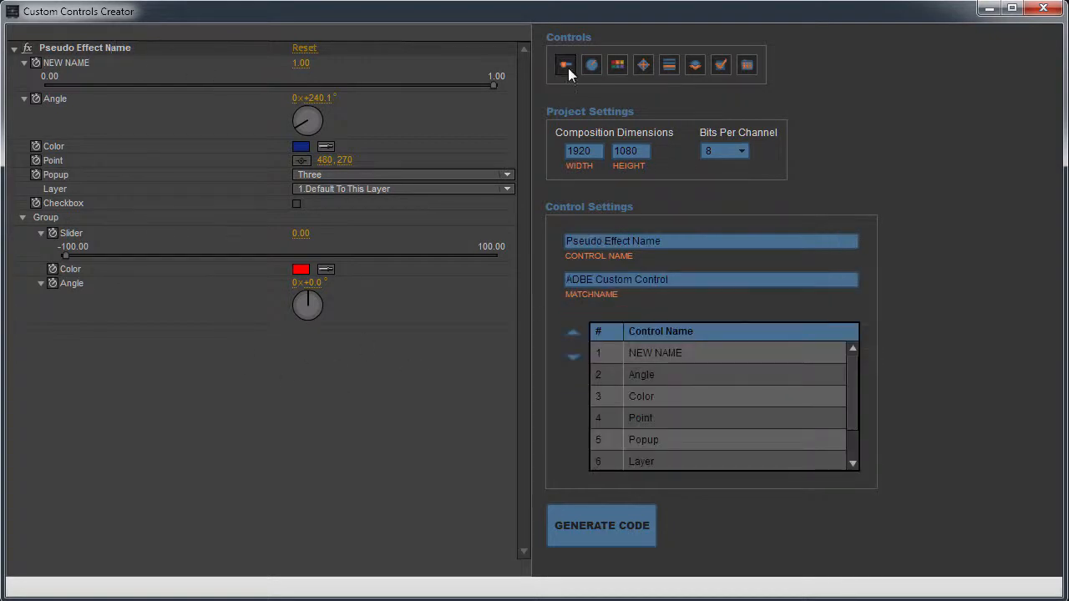
left_click(566, 66)
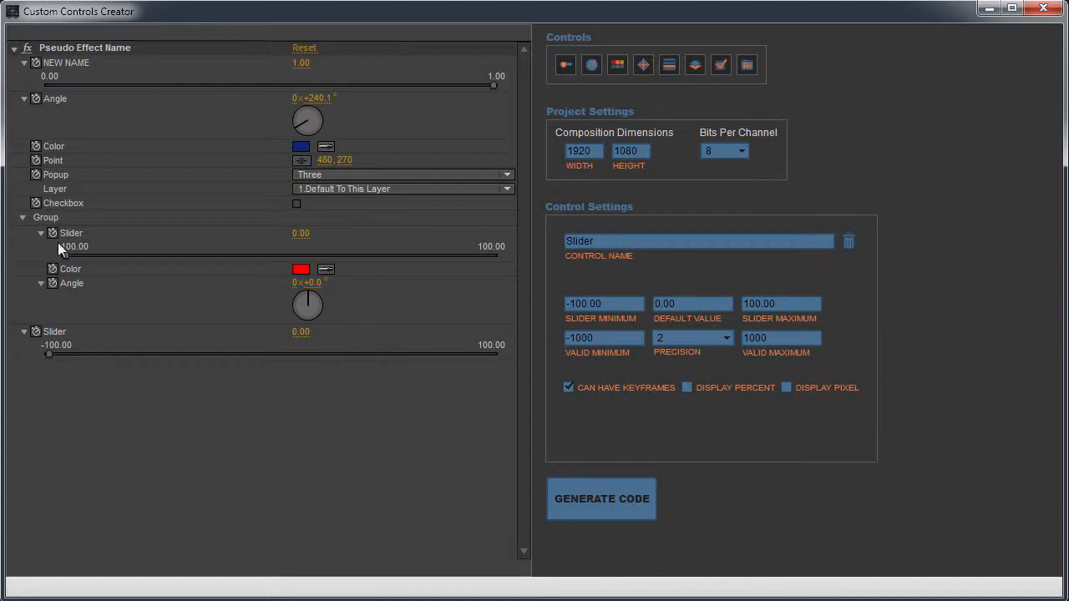
left_click(23, 217)
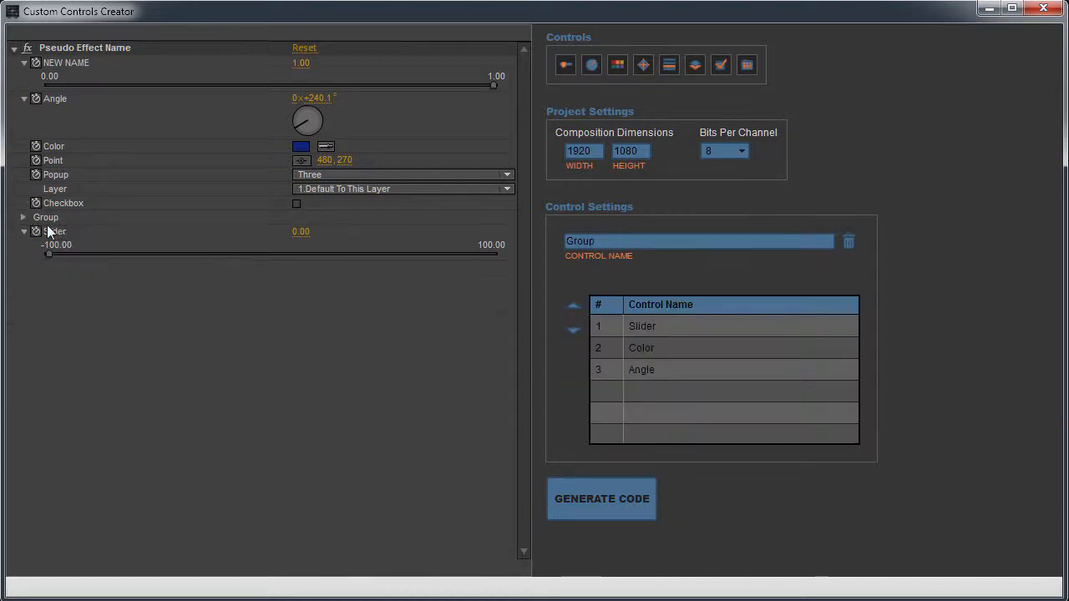
left_click(23, 218)
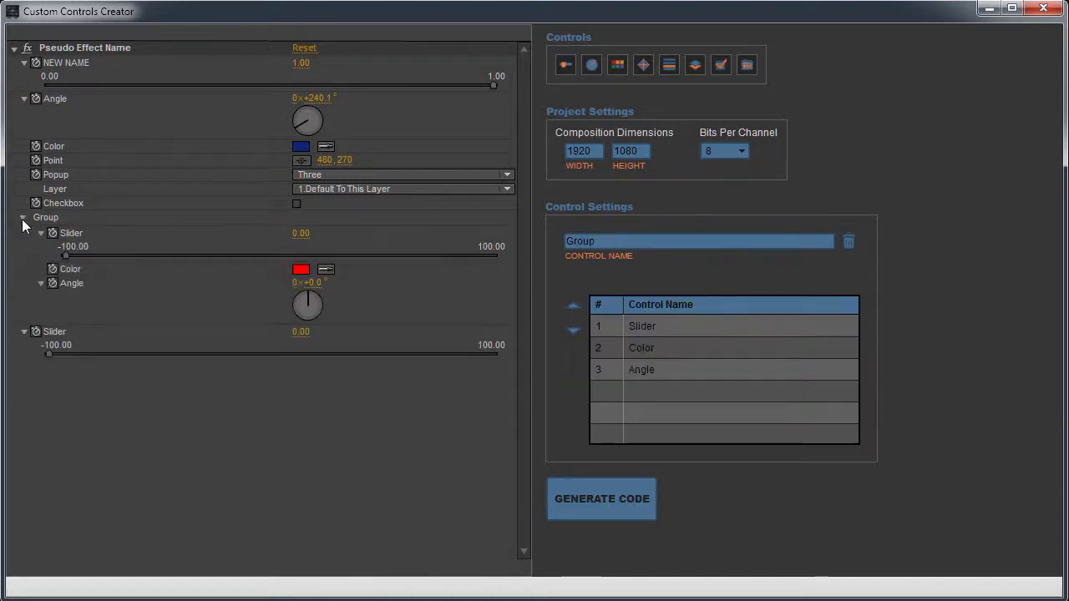
Add one Slider at the end of the group and another directly below the group's first slider.
left_click(55, 334)
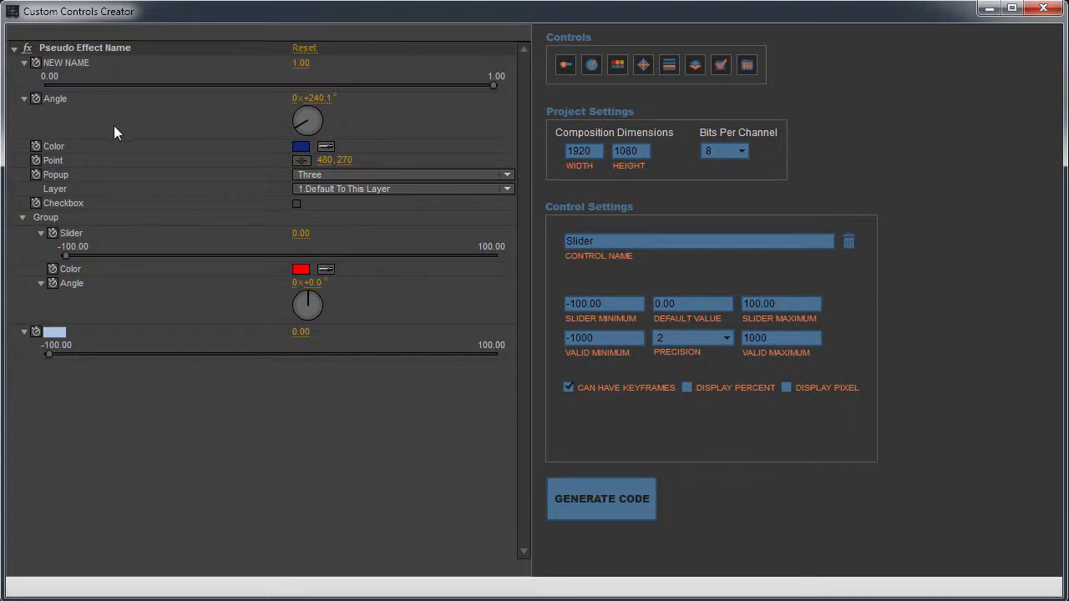
left_click(81, 220)
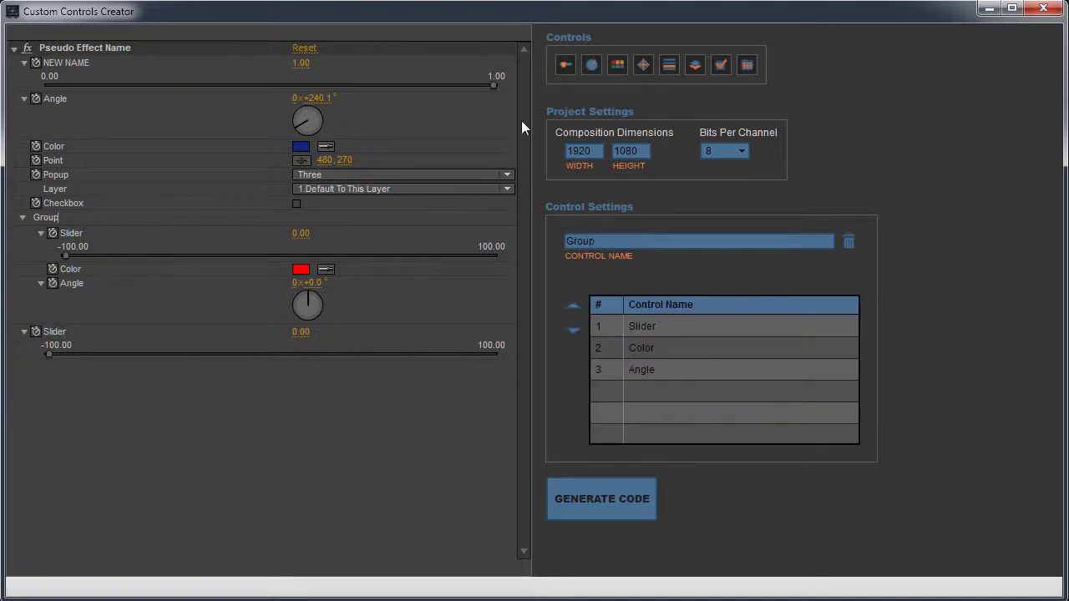
left_click(570, 65)
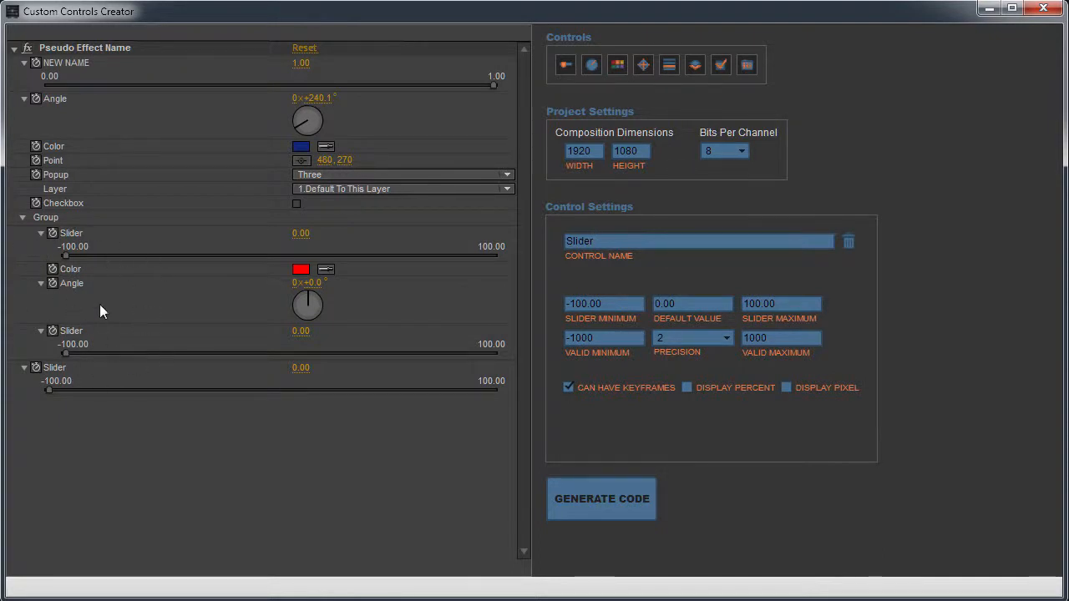
left_click_drag(573, 62, 115, 266)
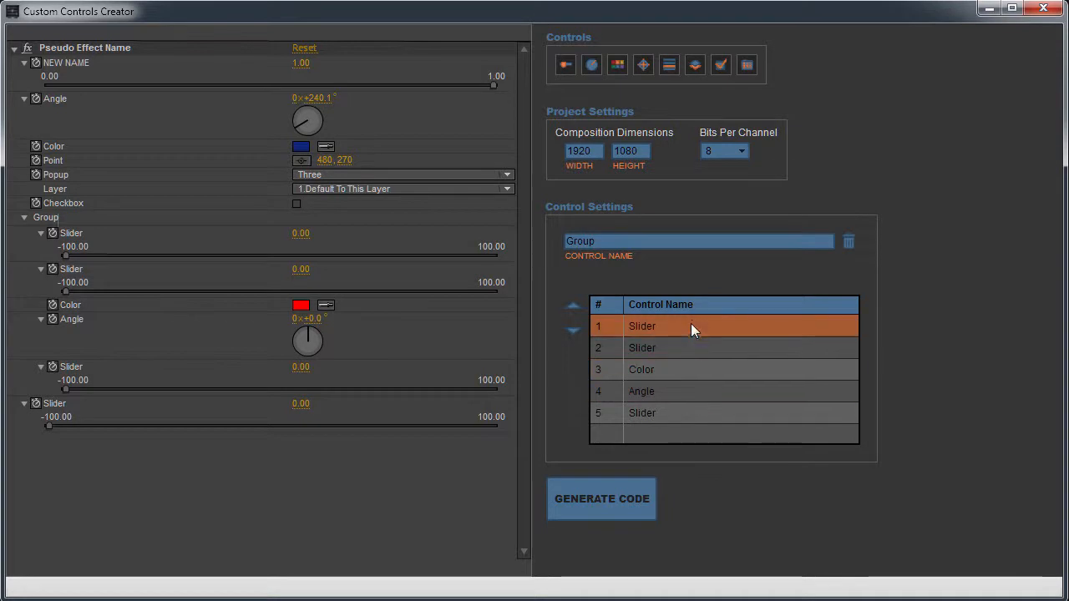
Rename the group's three sliders Slider 1, Slider 2 and Slider 3 in order from the top.
left_click(99, 238)
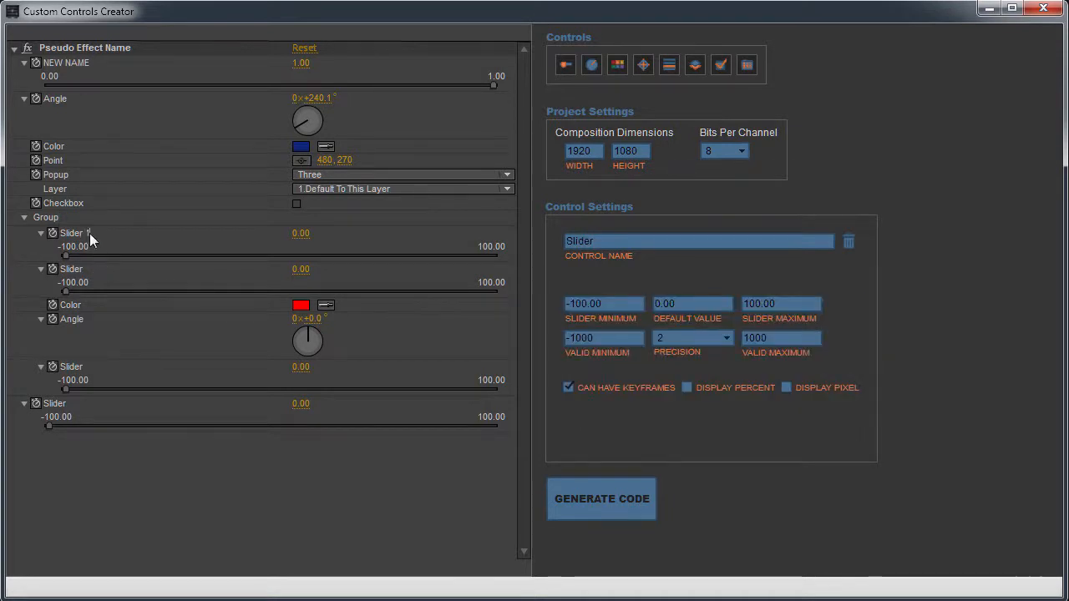
type("2")
type(" 3")
left_click(106, 216)
Reorder the group's controls so that Slider 2 sits between Color and Angle.
left_click(767, 334)
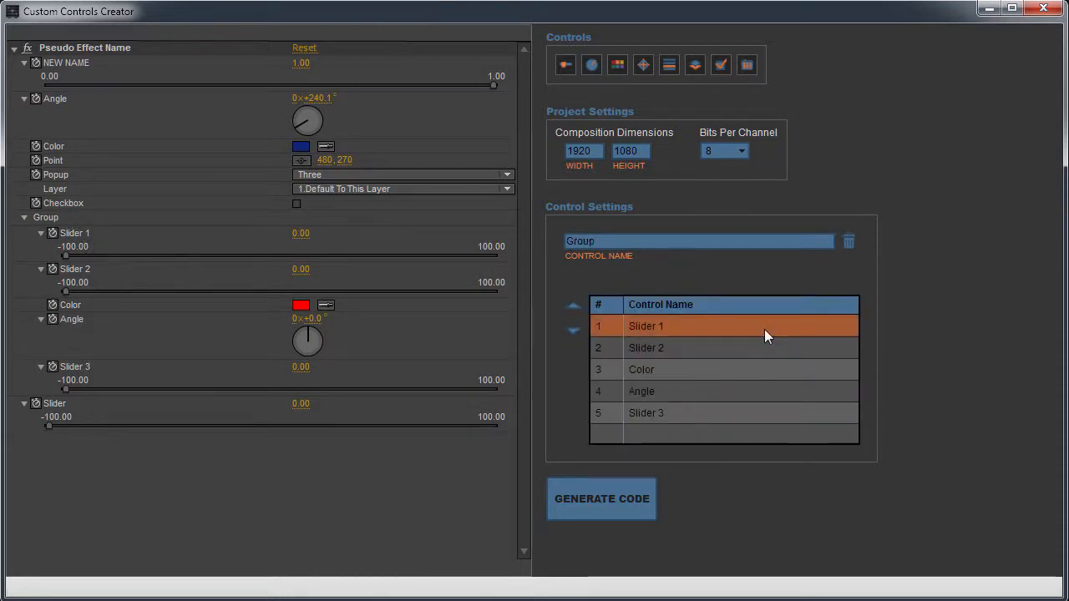
left_click(711, 350)
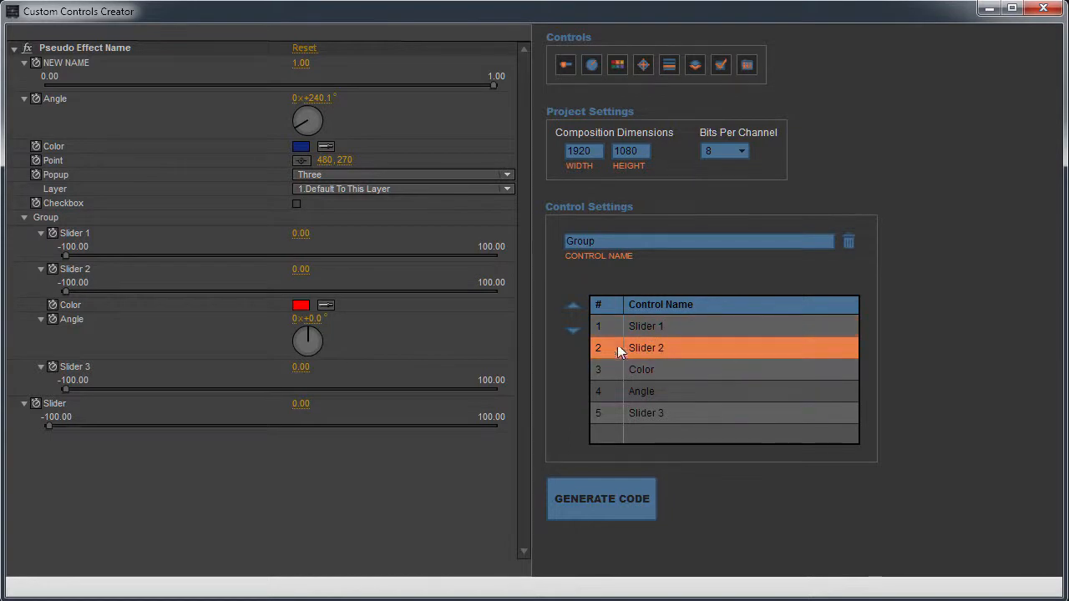
left_click(572, 306)
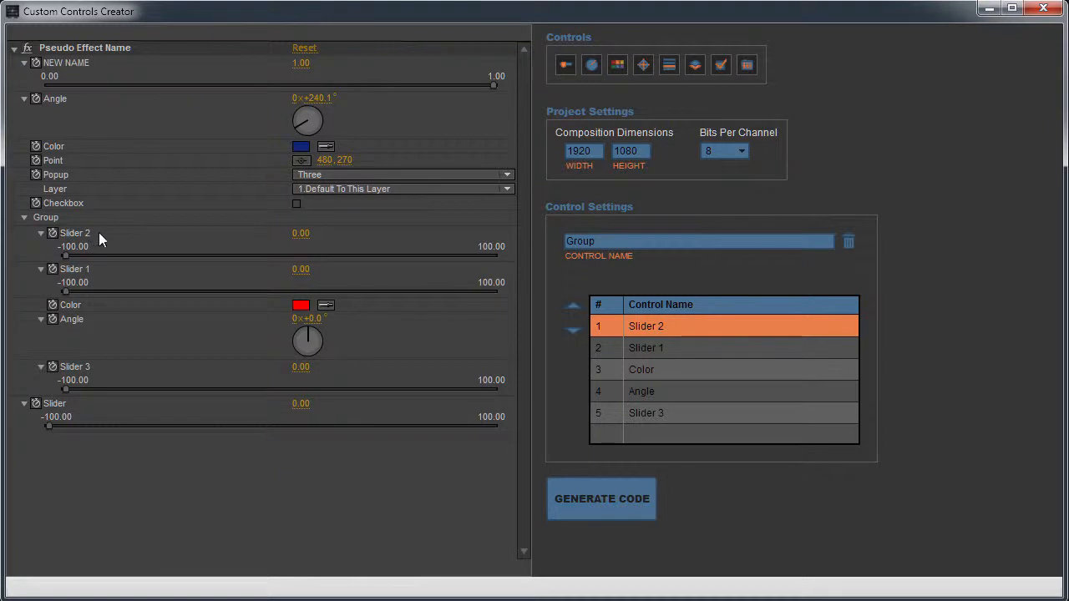
left_click(572, 330)
left_click(572, 330)
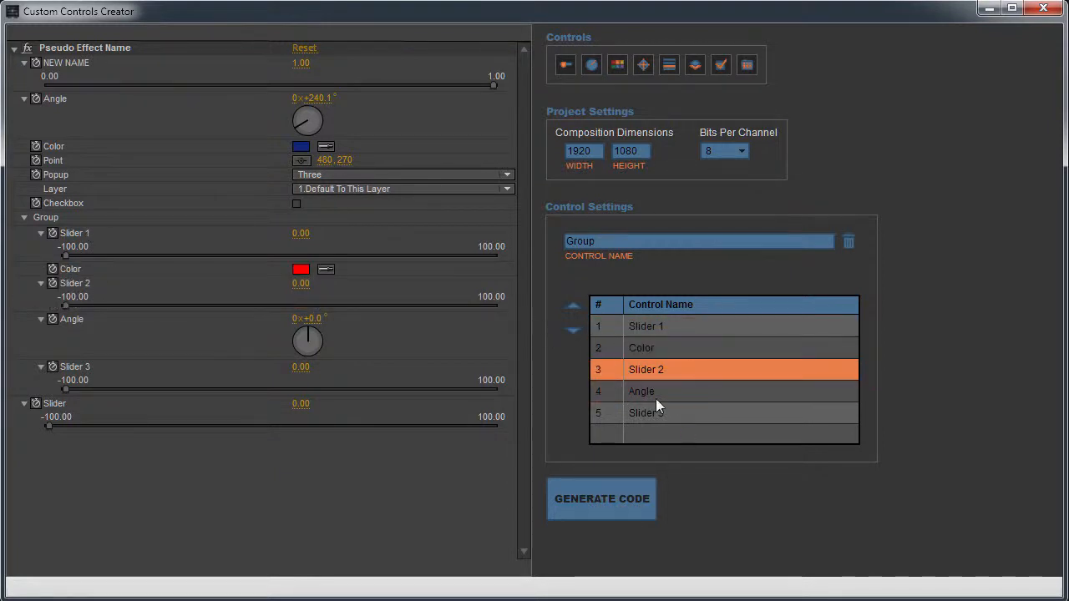
Move Slider 2 repeatedly down and up through the group's control order, ending directly below Color.
left_click(573, 330)
left_click(573, 330)
left_click(573, 307)
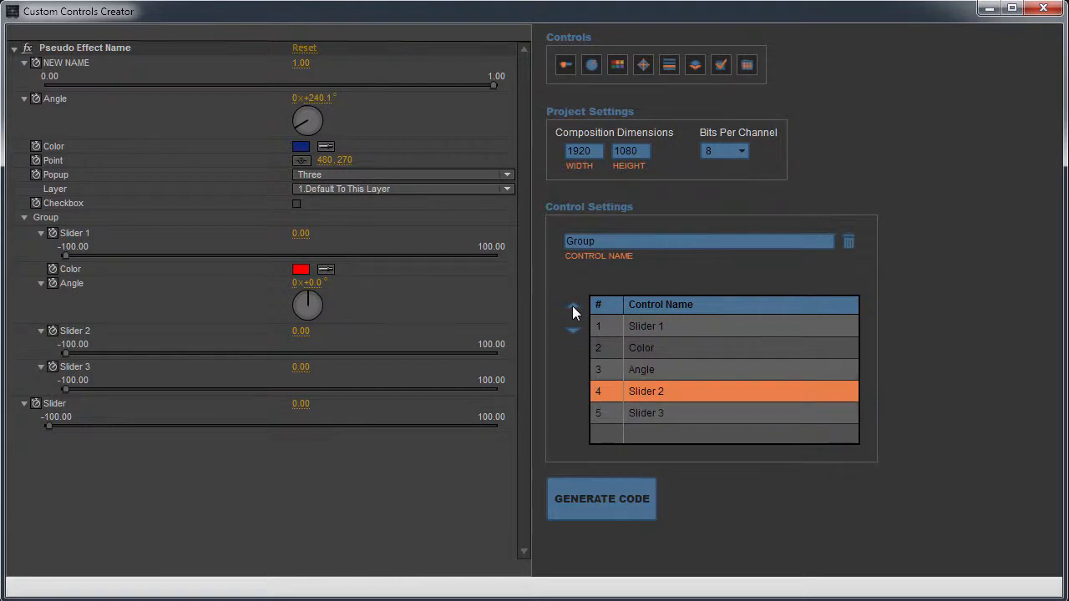
left_click(572, 307)
left_click(573, 307)
left_click(573, 308)
left_click(571, 332)
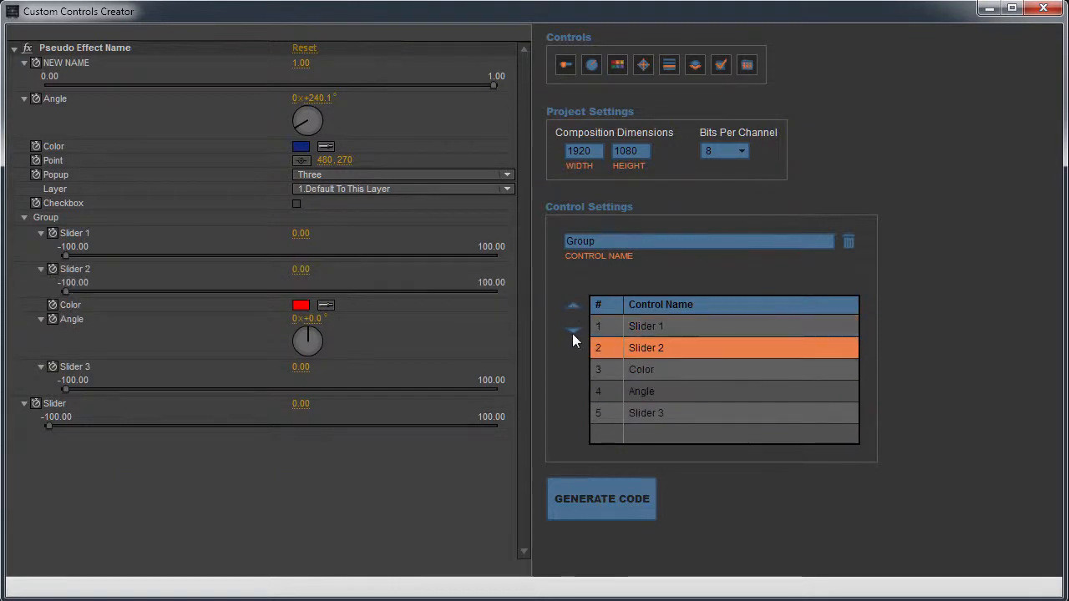
left_click(572, 332)
left_click(572, 332)
left_click(572, 332)
left_click(575, 306)
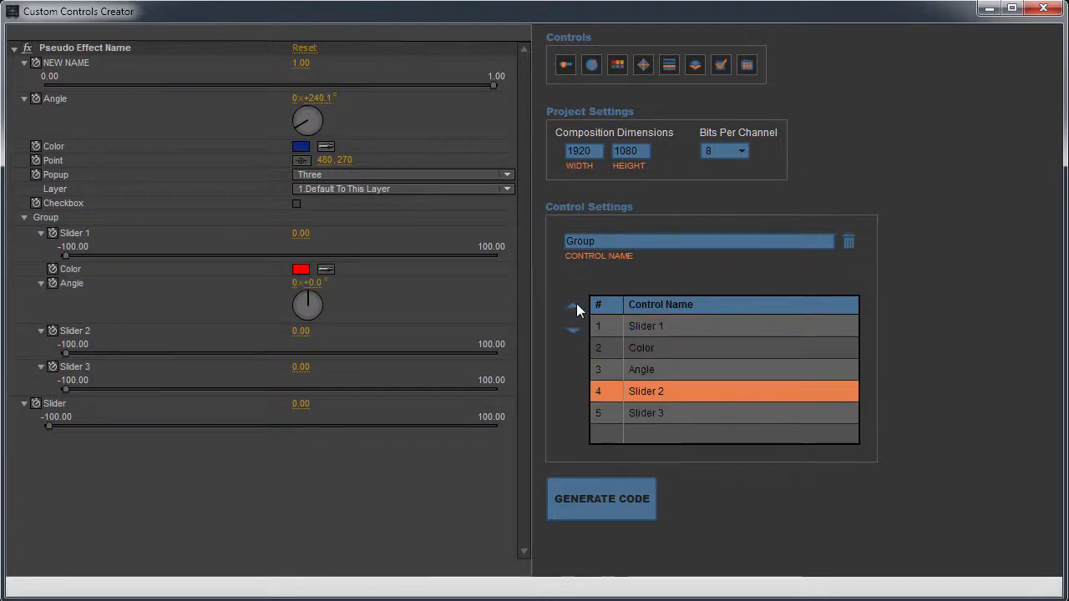
left_click(575, 305)
left_click(574, 305)
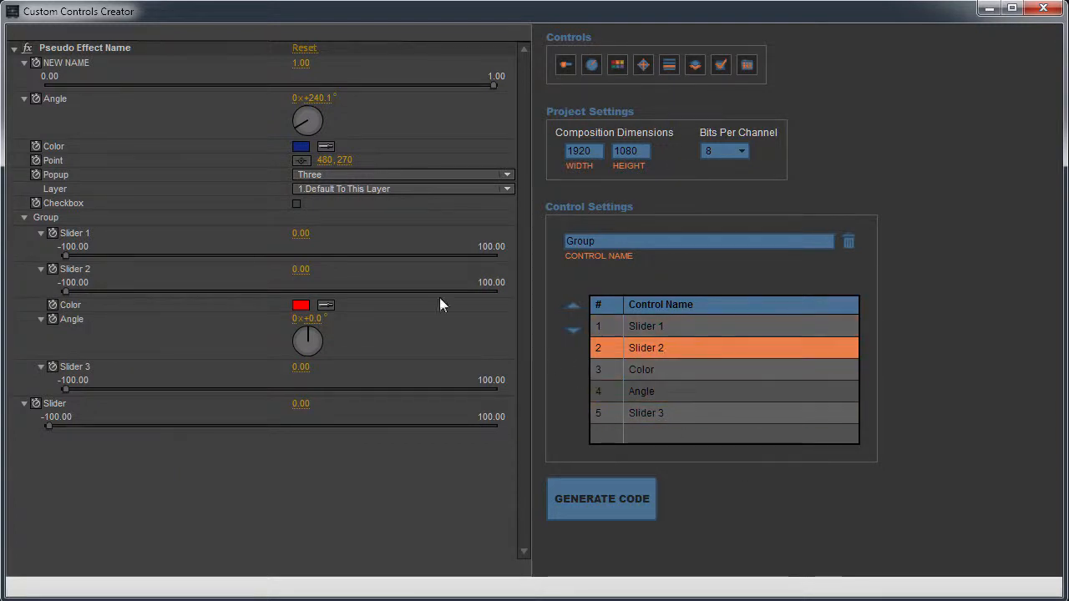
left_click(573, 330)
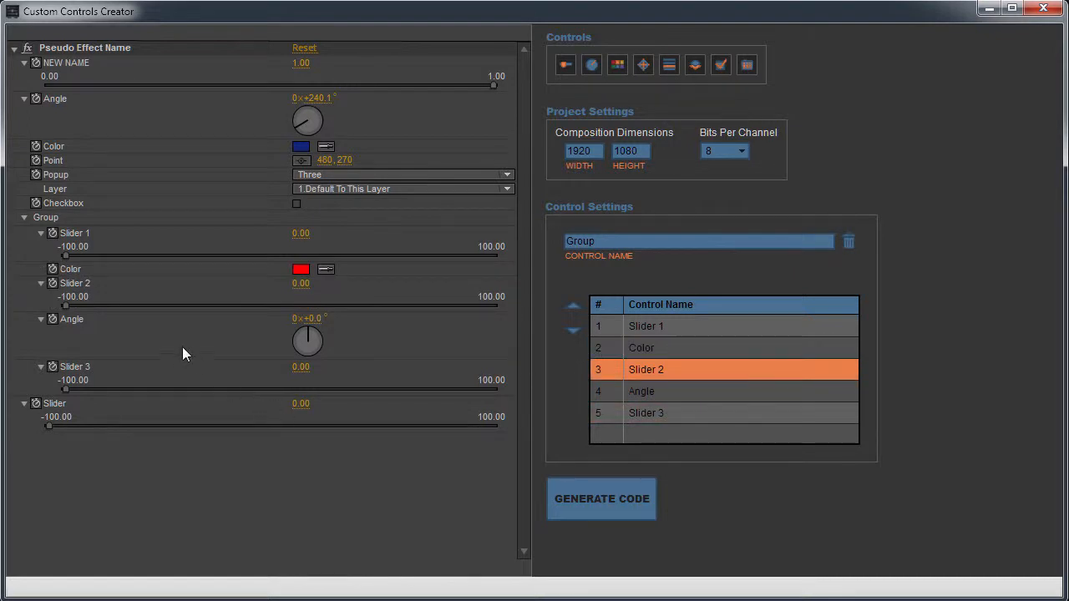
Collapse and re-expand the group, and move the Slider below the group to between the Color and Point controls.
left_click(21, 216)
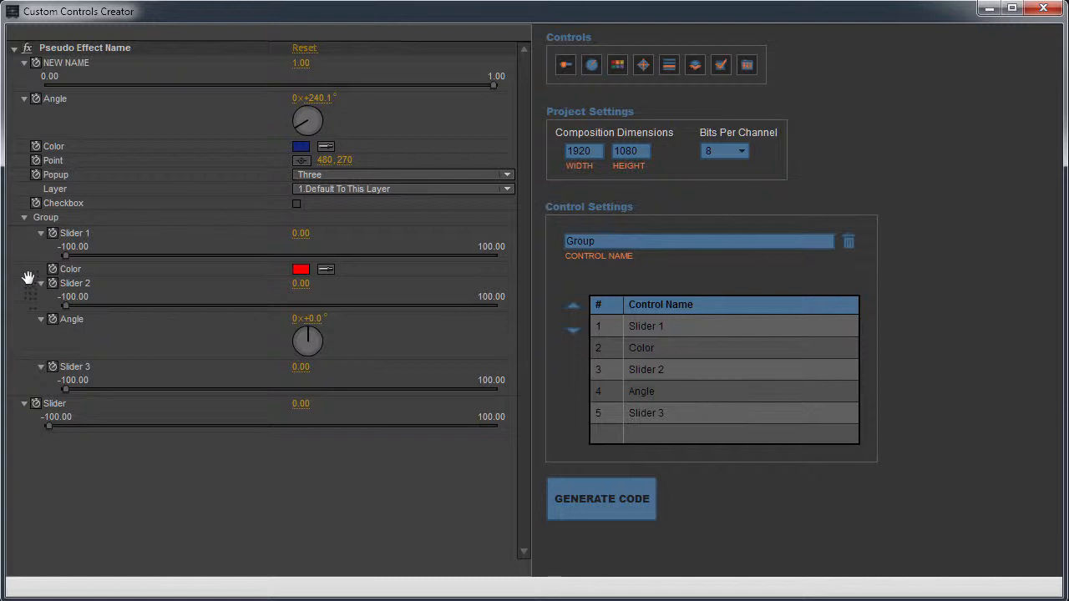
left_click(23, 217)
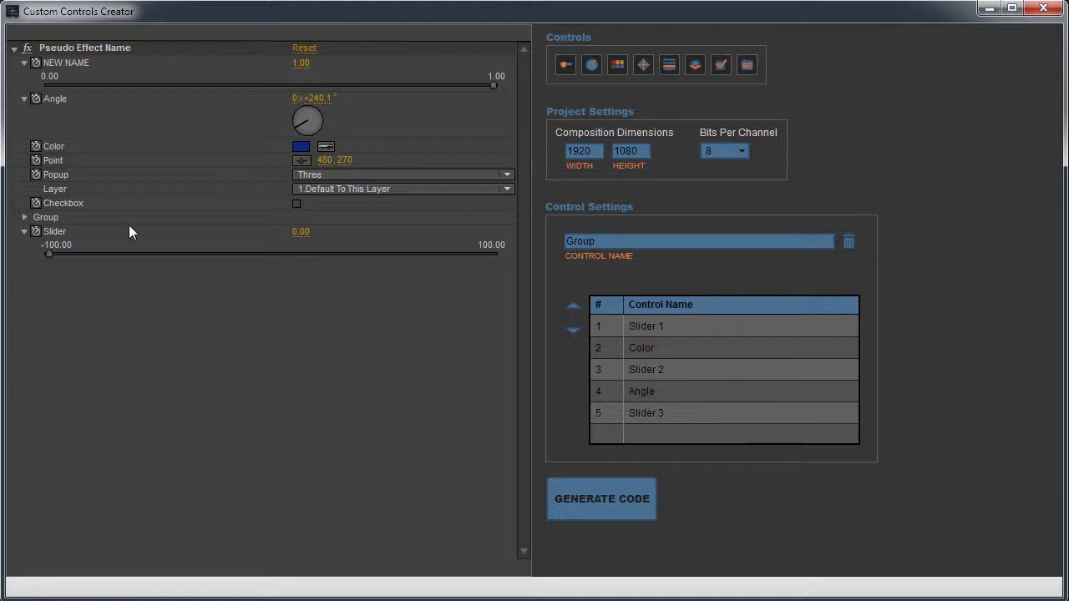
left_click(26, 217)
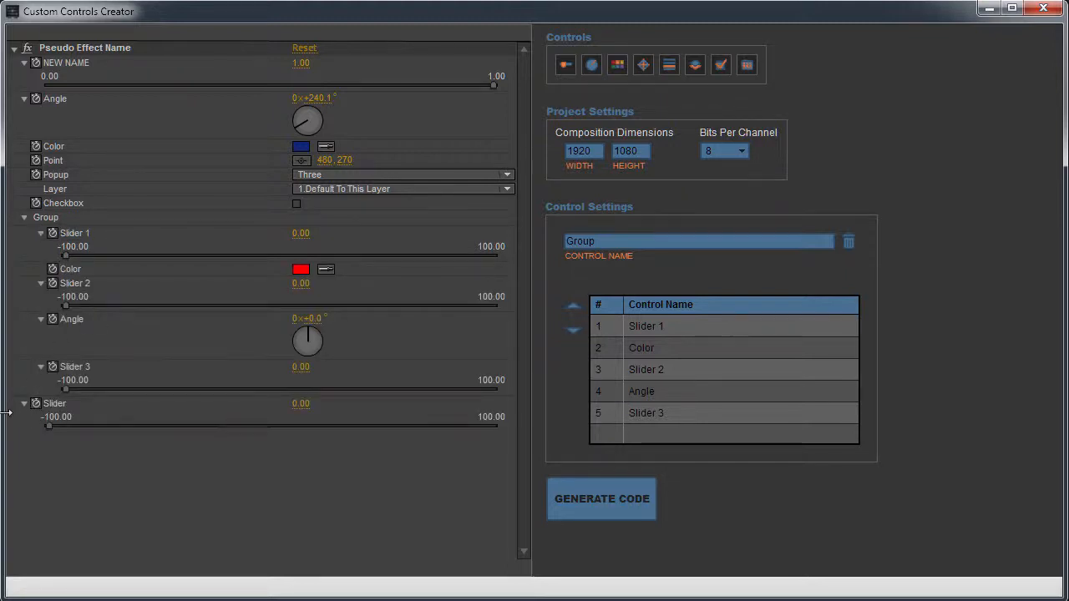
left_click_drag(13, 413, 123, 157)
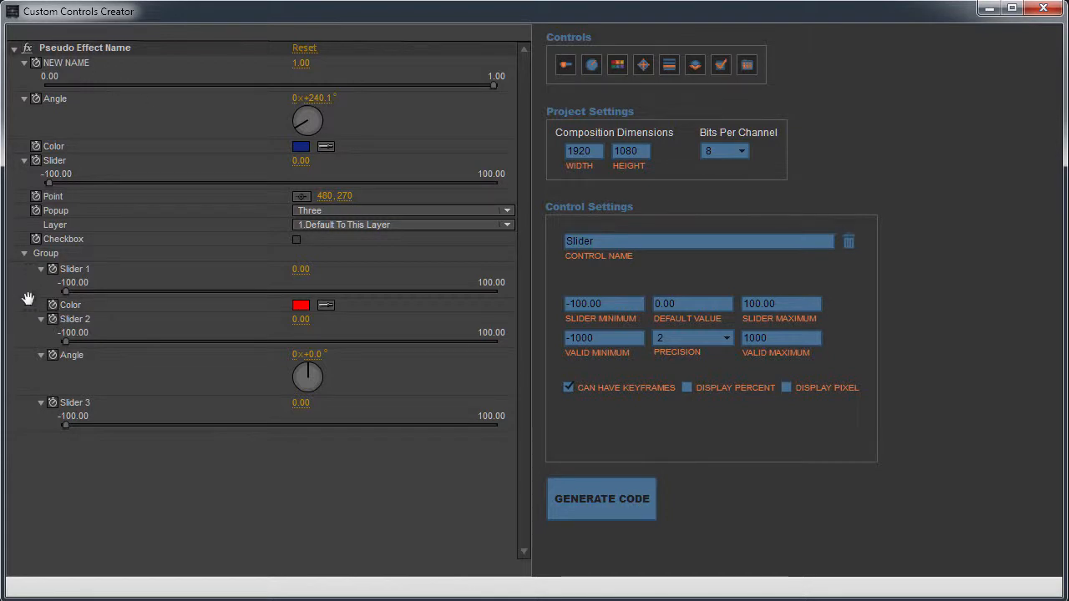
Move Slider 1 out of the group to the top of the effect, and NEW NAME into the group above Color.
left_click_drag(30, 285, 52, 64)
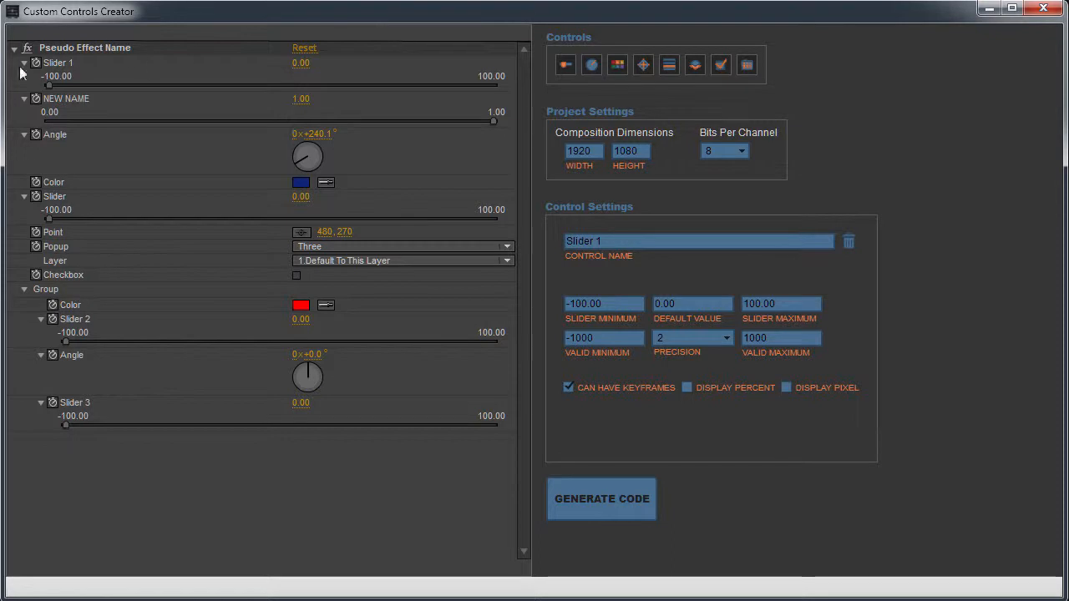
left_click_drag(10, 102, 112, 302)
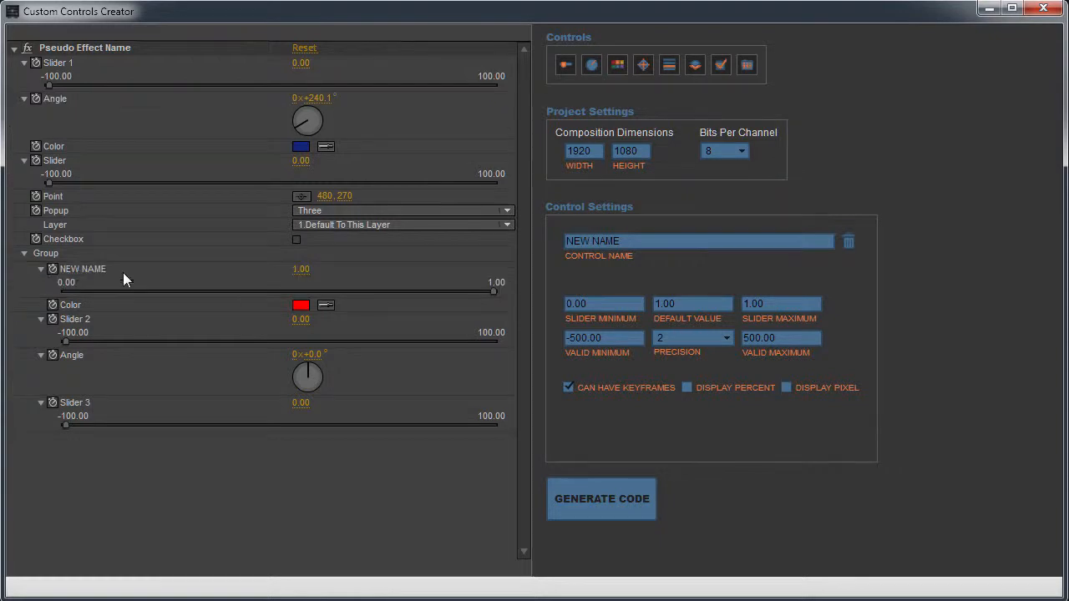
left_click(24, 253)
left_click(24, 253)
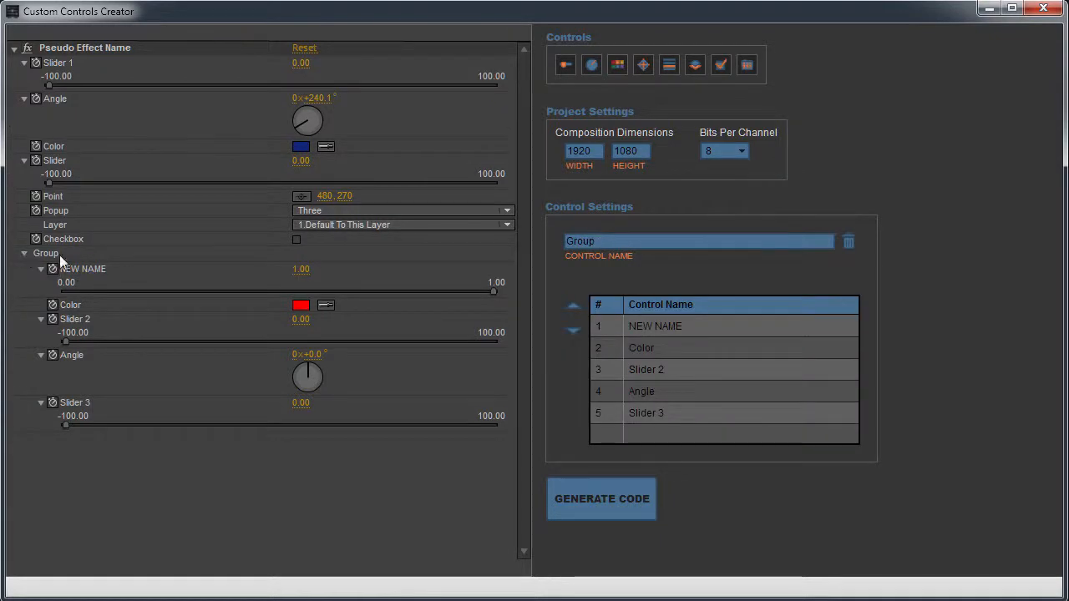
Remove Slider 2, Angle and Slider 3 from the group.
left_click(139, 367)
left_click(172, 326)
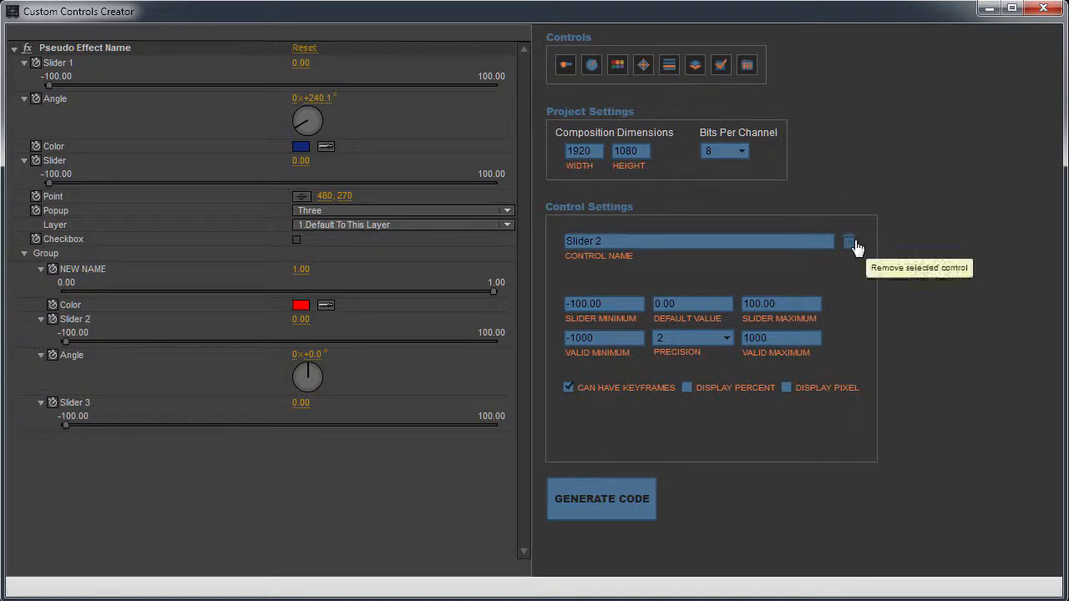
left_click(850, 242)
left_click(160, 337)
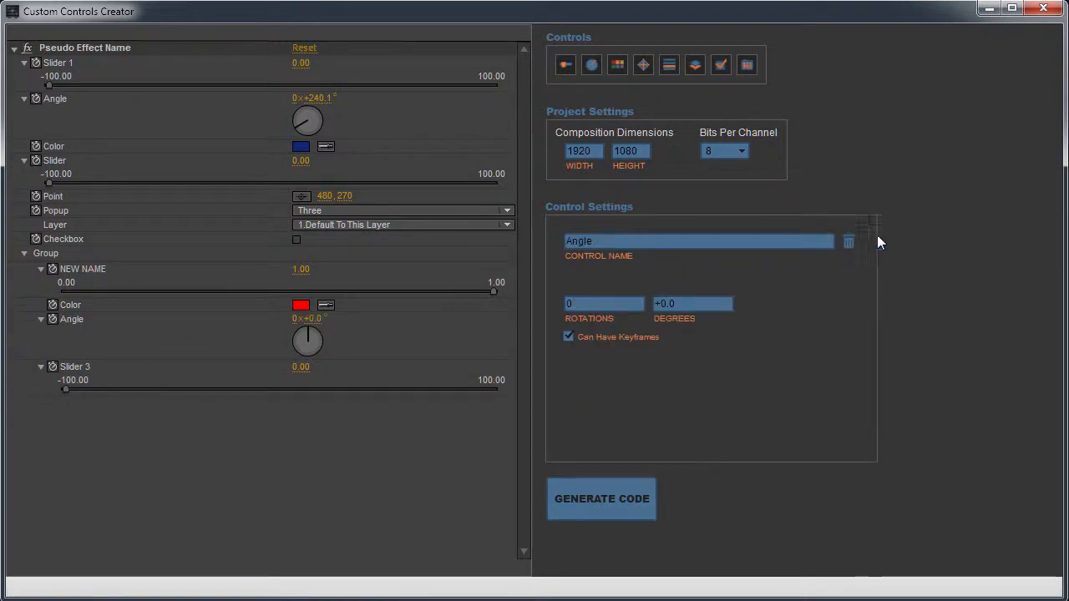
left_click(855, 248)
left_click(264, 319)
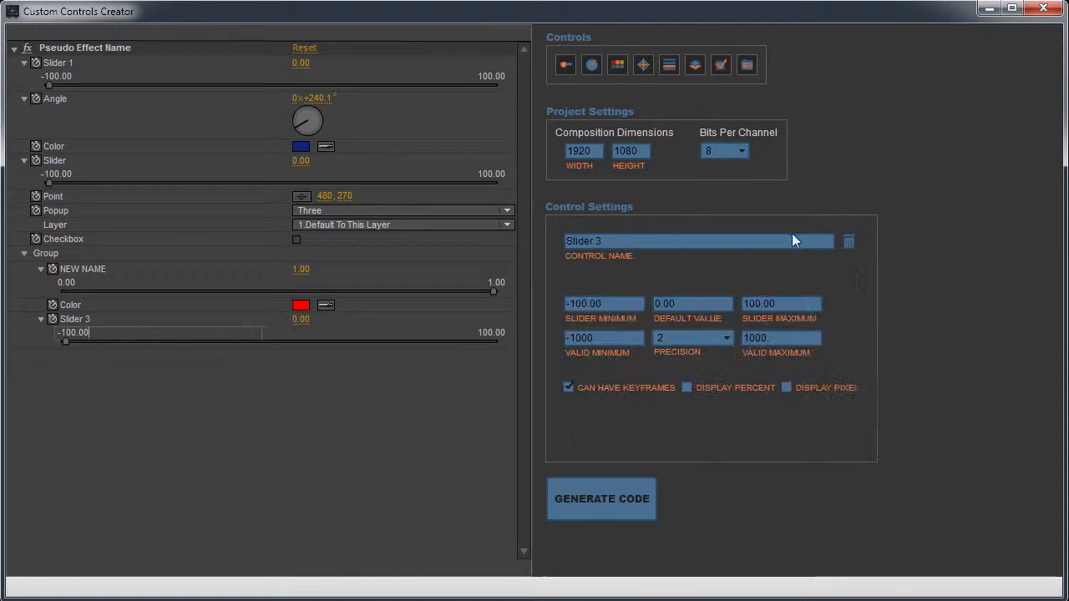
left_click(854, 248)
Remove the whole group with its remaining controls, plus the Checkbox and Layer controls.
left_click(208, 254)
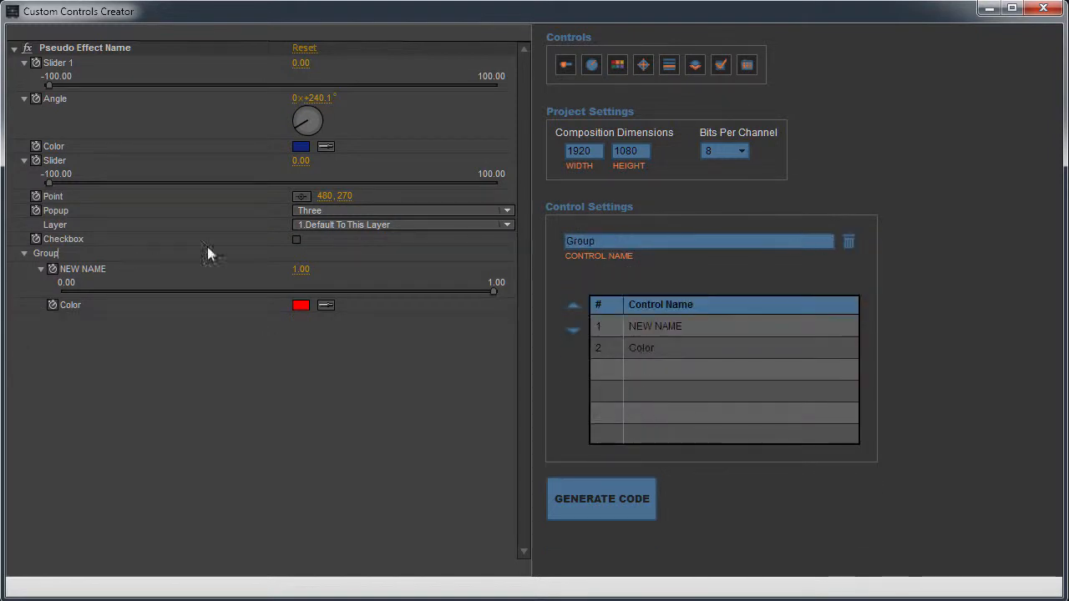
left_click(848, 242)
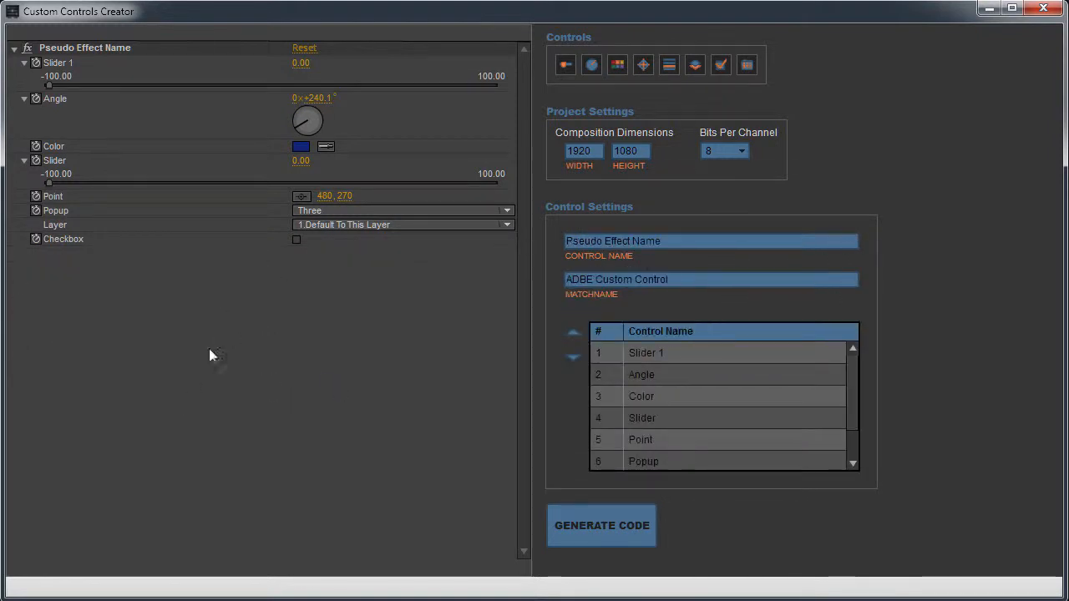
left_click(114, 247)
left_click(850, 243)
left_click(126, 225)
left_click(857, 248)
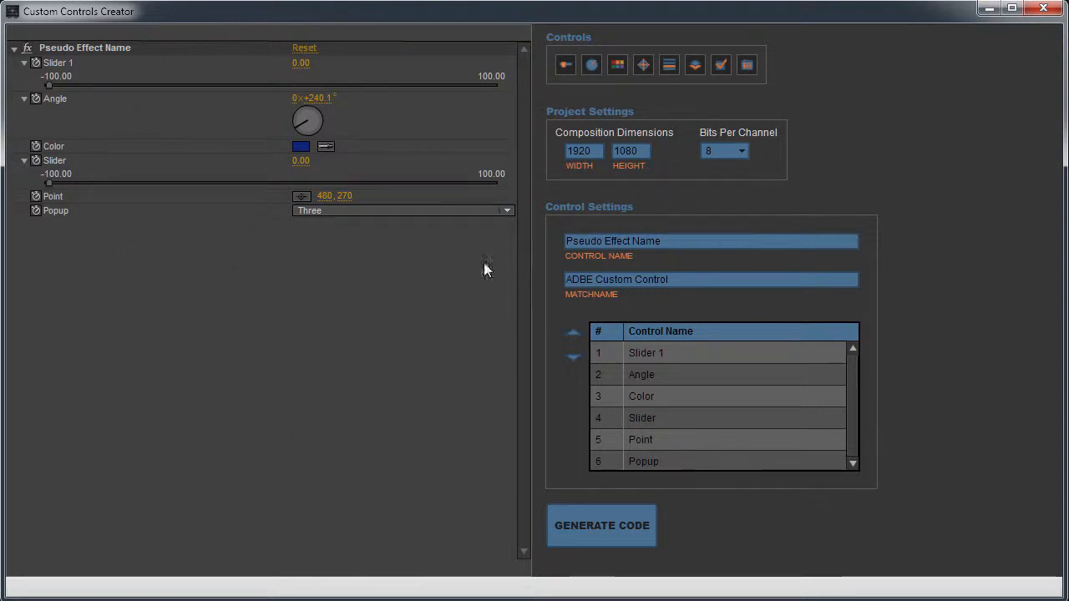
Generate the pseudo effect's XML code and look over its lines along their full width.
left_click(604, 529)
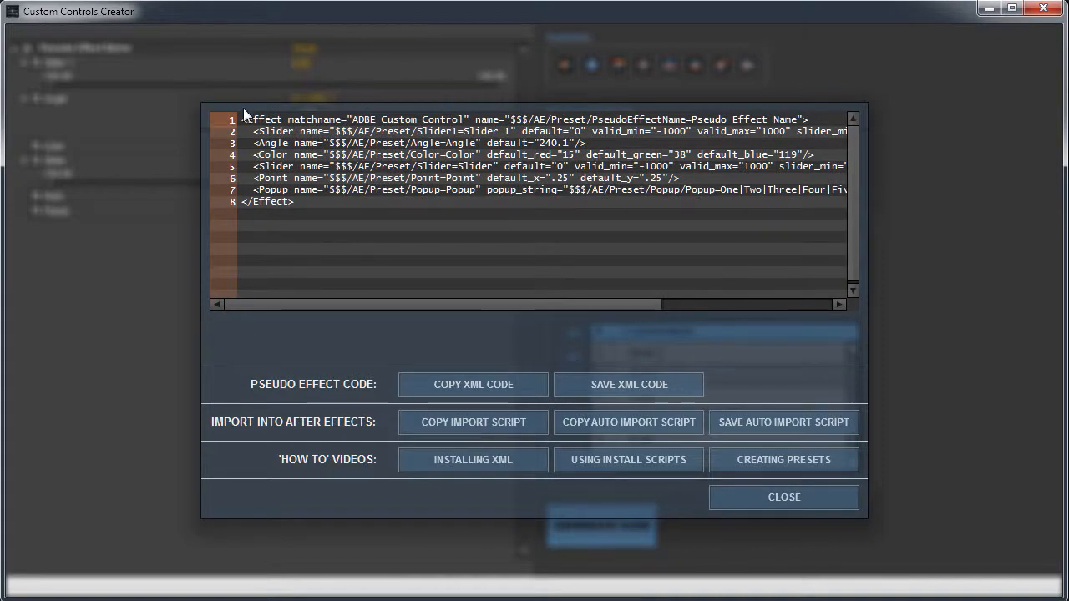
left_click_drag(464, 305, 747, 319)
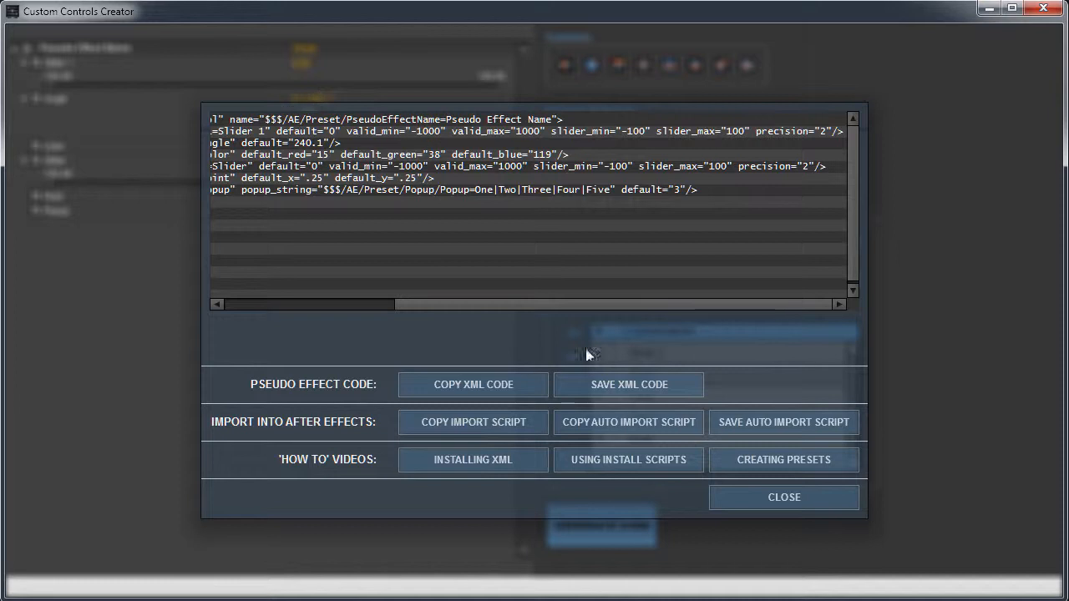
left_click(367, 304)
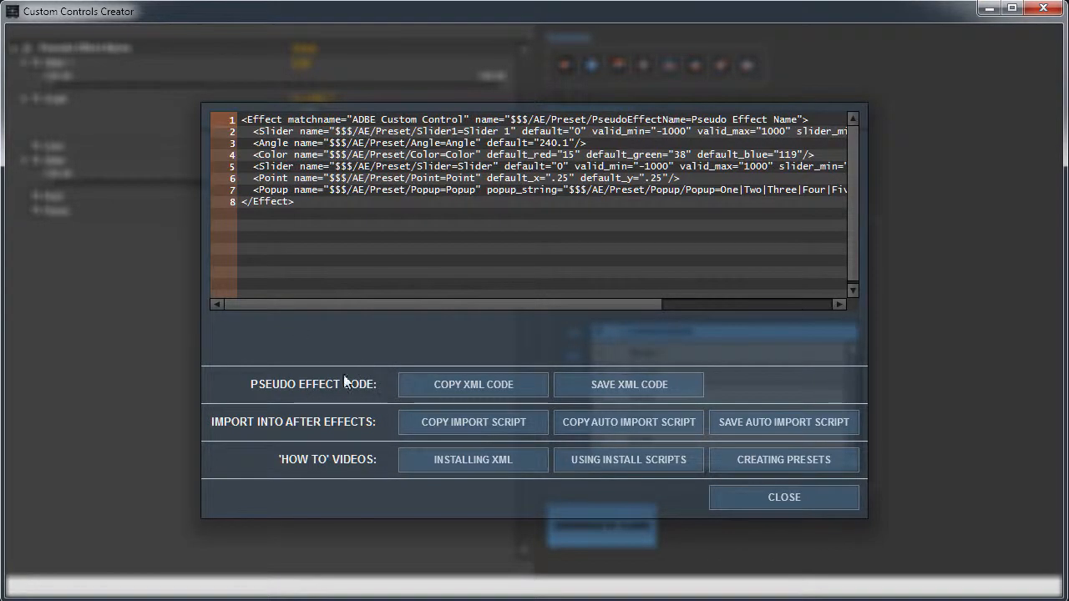
Copy the pseudo effect's XML code, paste it into the new Notepad++ document, and minimize Notepad++.
left_click(486, 390)
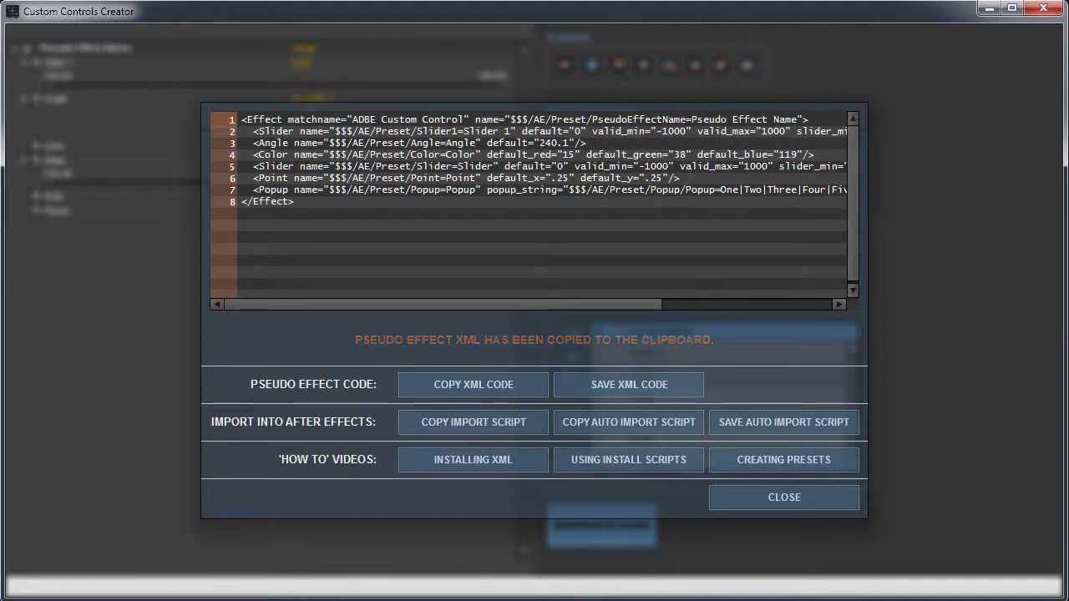
left_click_drag(1068, 74, 506, 39)
key("ctrl+v")
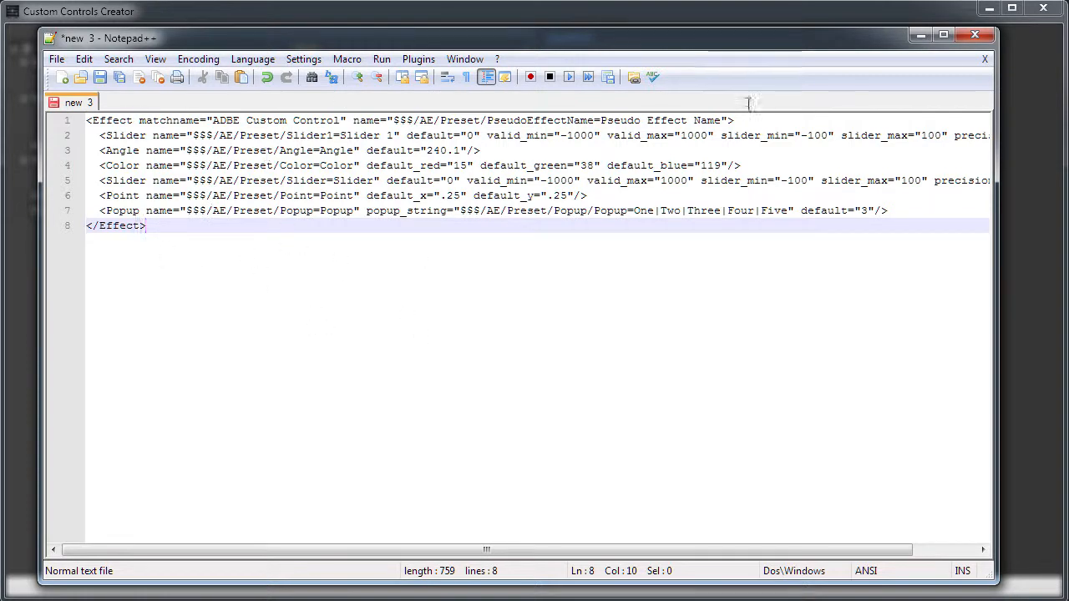
left_click(921, 34)
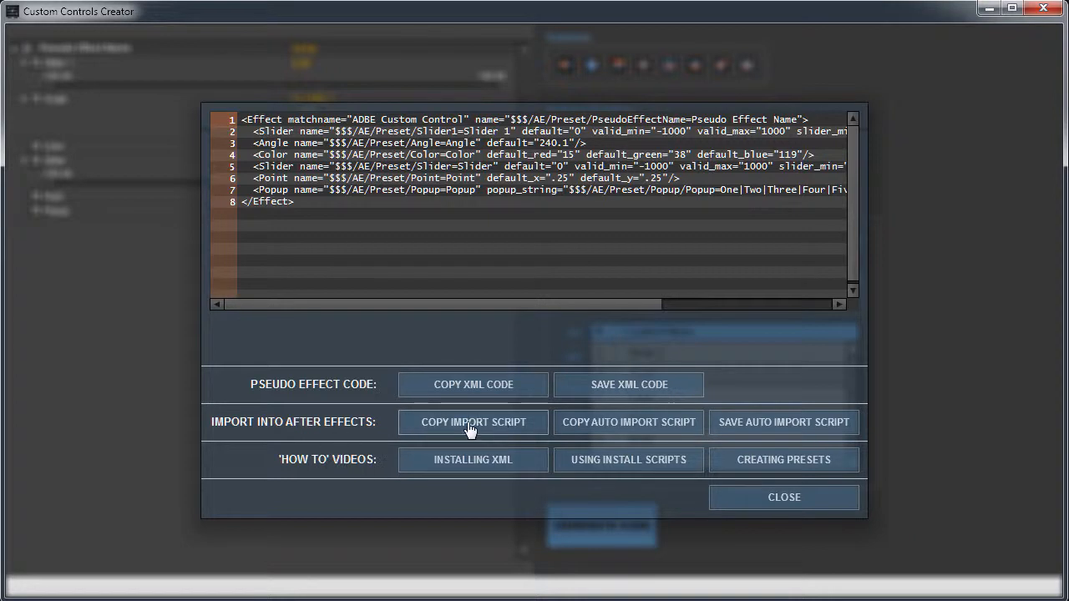
Copy the import script for After Effects and replace the whole Notepad++ document's text with it.
key("alt+Tab")
left_click_drag(477, 279, 86, 120)
key("ctrl+v")
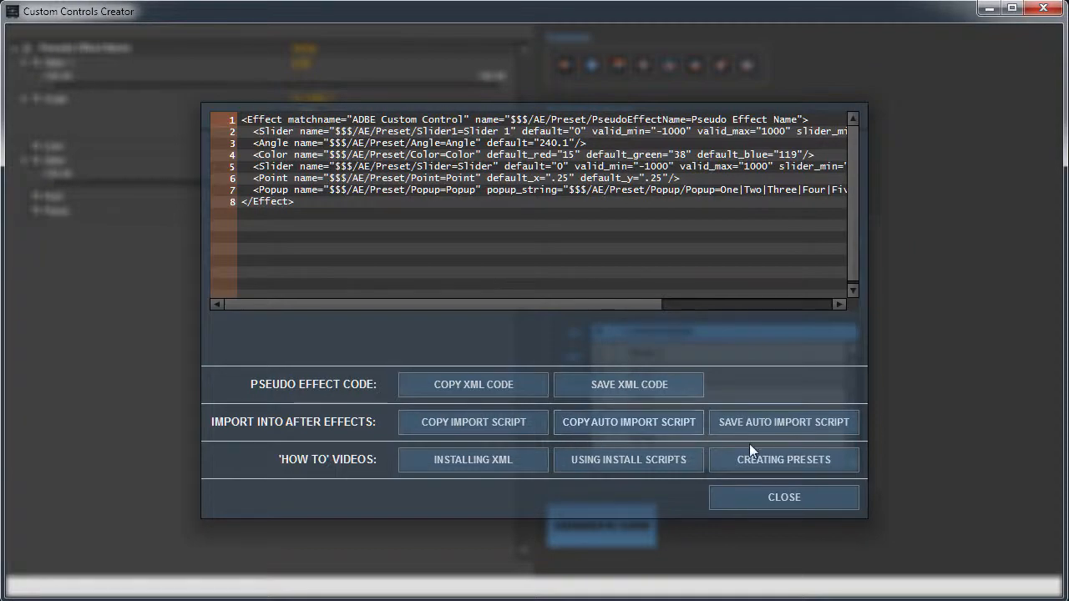
Copy the auto import script, replace the Notepad++ document's text with it, and close the generated code window in Custom Controls Creator.
left_click(628, 423)
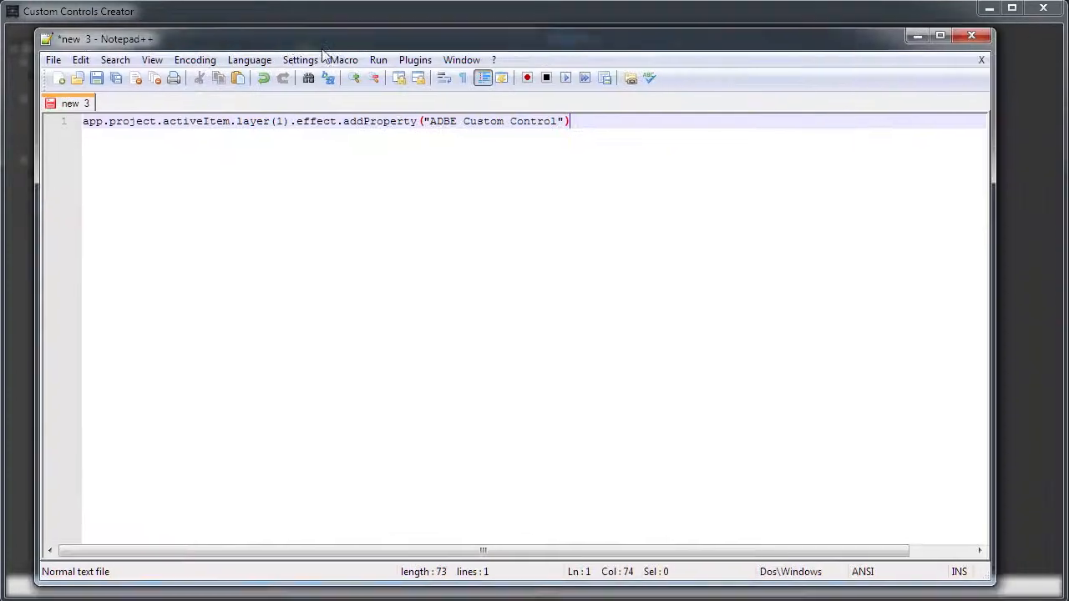
key("ctrl+a")
key("ctrl+v")
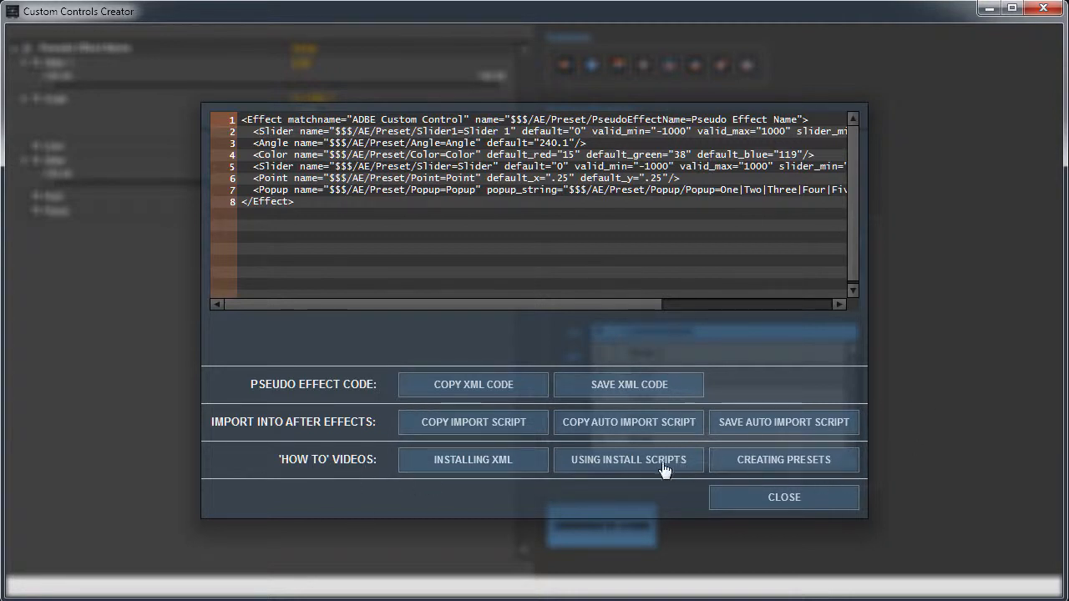
left_click(766, 501)
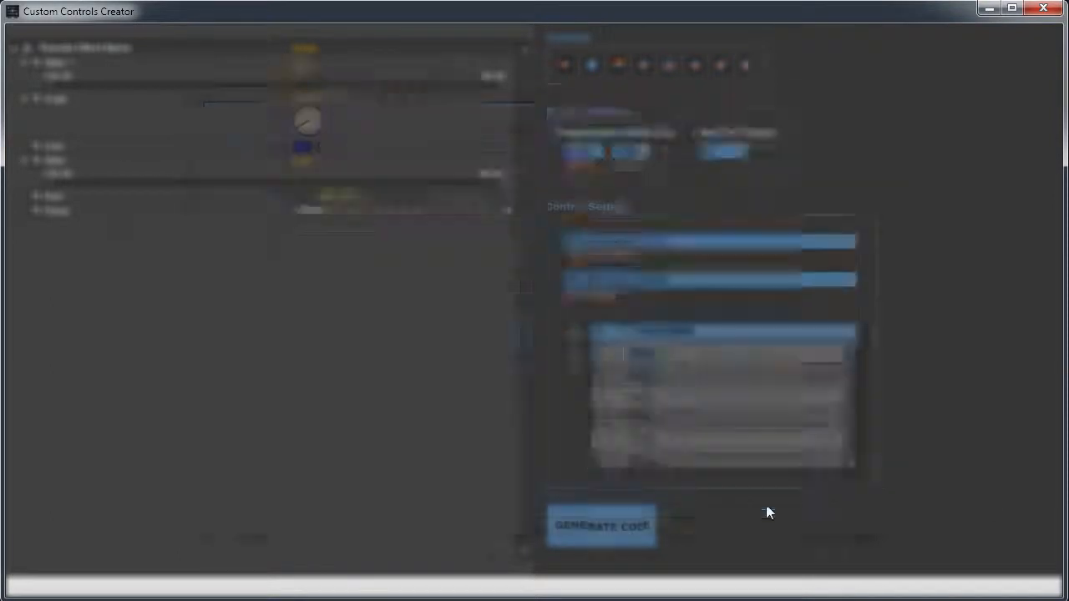